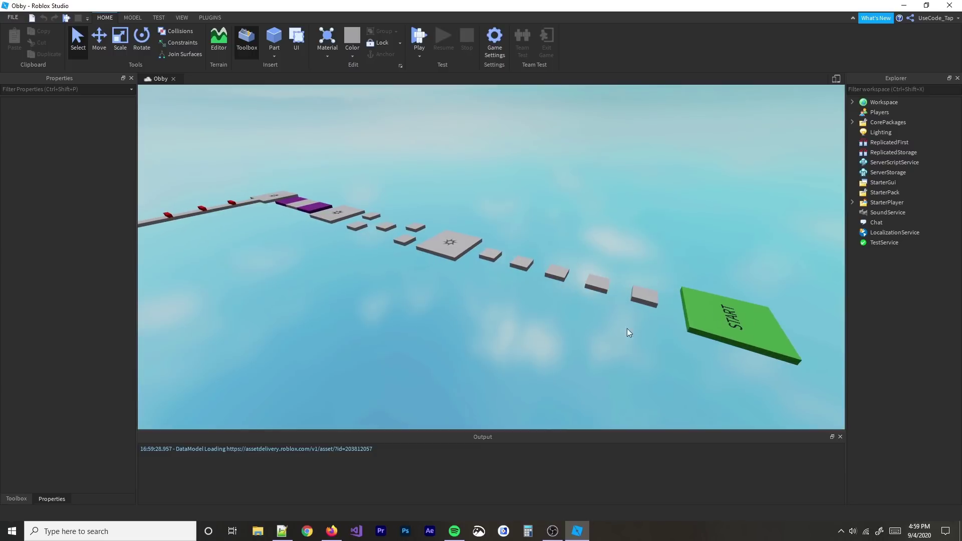
Examine the finished example obby from the green START plate through its checkpoints, jumps, purple pads and red kill bricks
{"action": "scroll", "coordinate": [519, 234], "scroll_direction": "up", "scroll_amount": 3}
{"action": "scroll", "coordinate": [519, 234], "scroll_direction": "up", "scroll_amount": 5}
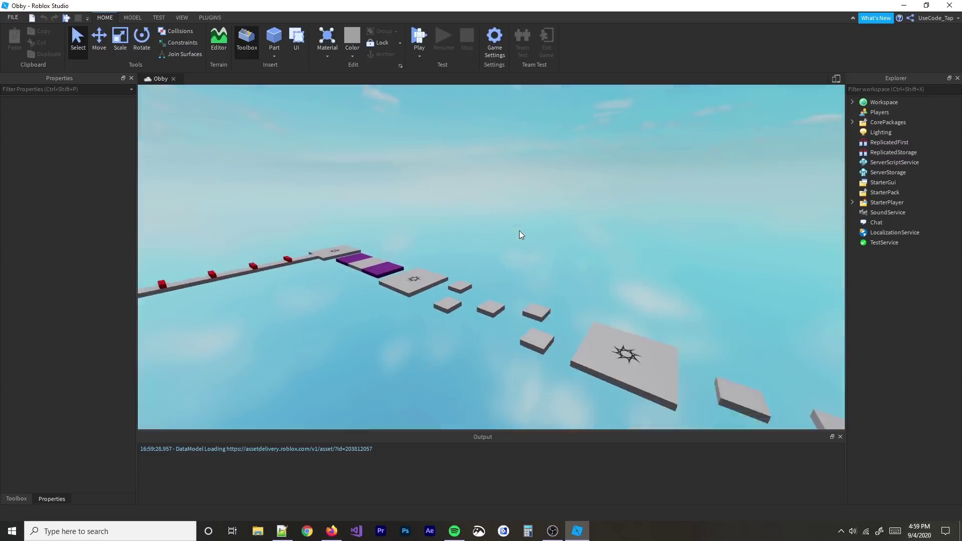
{"action": "right_click_drag", "start_coordinate": [576, 230], "coordinate": [576, 230]}
{"action": "scroll", "coordinate": [575, 231], "scroll_direction": "up", "scroll_amount": 5}
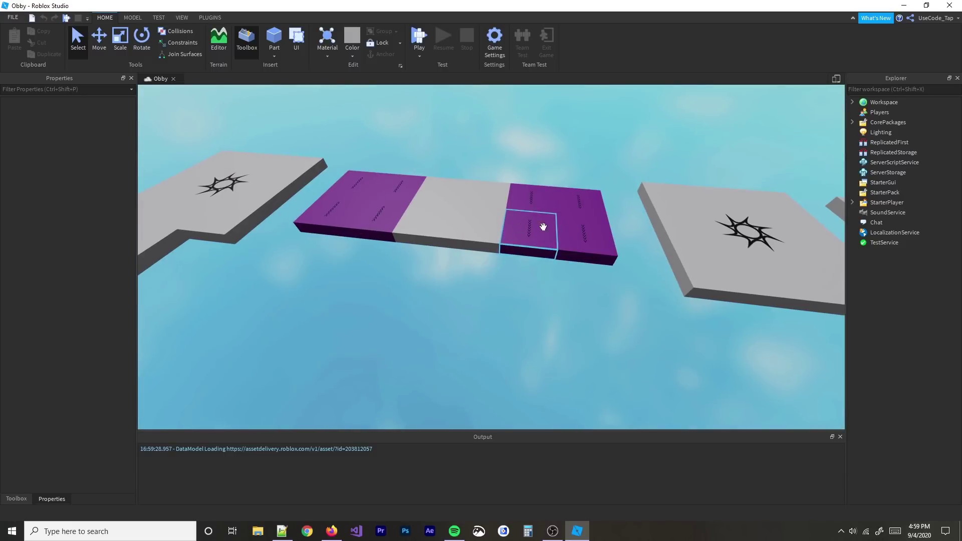
{"action": "right_click_drag", "start_coordinate": [554, 224], "coordinate": [554, 224]}
{"action": "scroll", "coordinate": [554, 224], "scroll_direction": "up", "scroll_amount": 4}
{"action": "scroll", "coordinate": [554, 224], "scroll_direction": "down", "scroll_amount": 4}
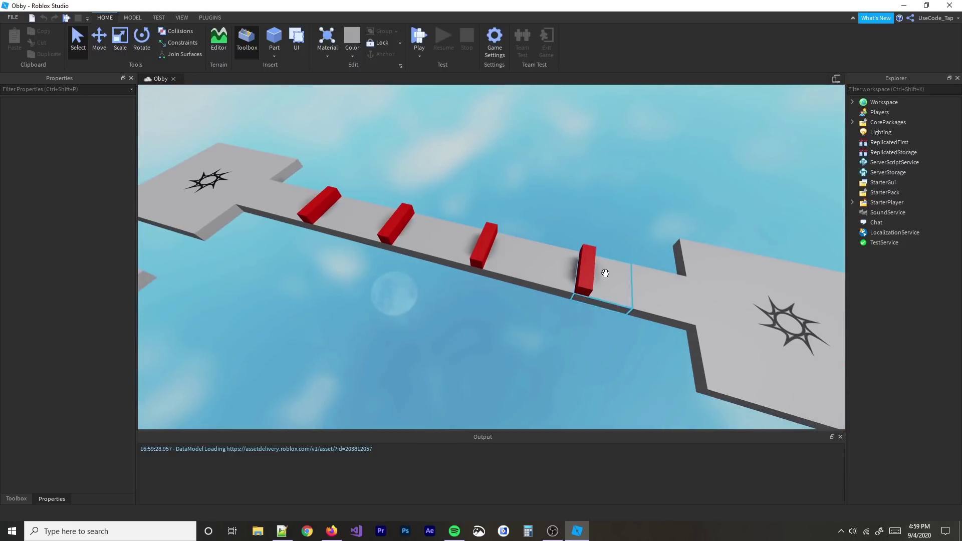
{"action": "middle_click_drag", "start_coordinate": [595, 272], "coordinate": [675, 271]}
{"action": "scroll", "coordinate": [597, 230], "scroll_direction": "down", "scroll_amount": 5}
{"action": "right_click_drag", "start_coordinate": [597, 230], "coordinate": [597, 234]}
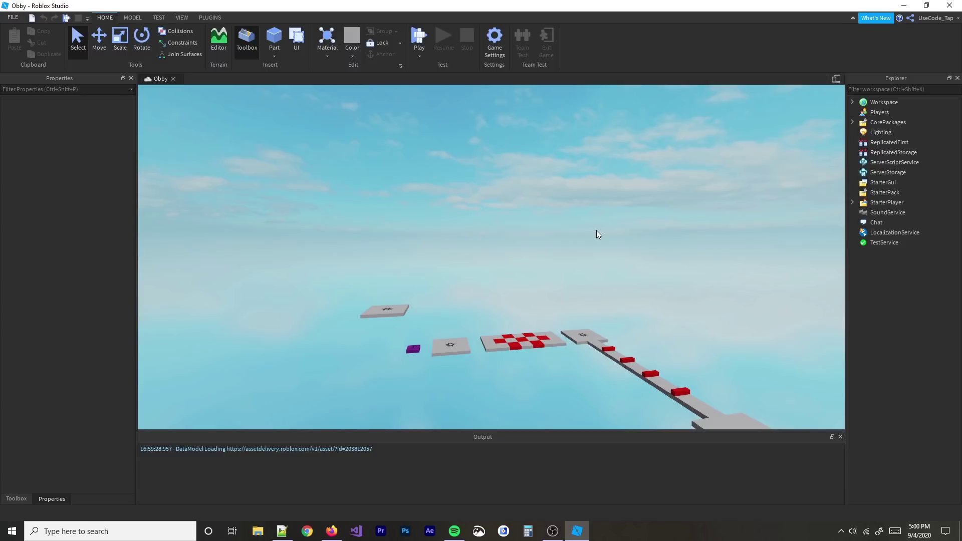
{"action": "key", "text": "w"}
{"action": "right_click_drag", "start_coordinate": [582, 233], "coordinate": [582, 233]}
{"action": "key", "text": "s"}
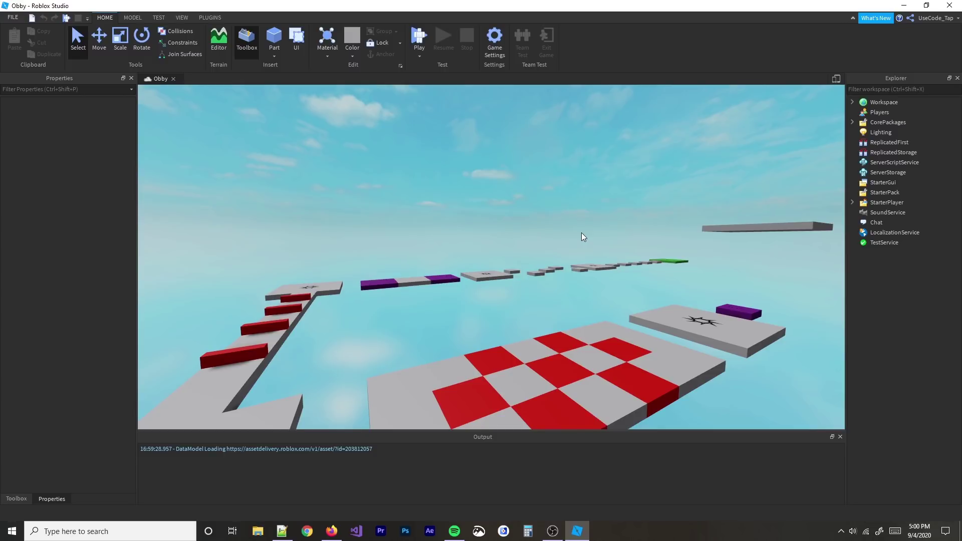
{"action": "scroll", "coordinate": [512, 230], "scroll_direction": "up", "scroll_amount": 8}
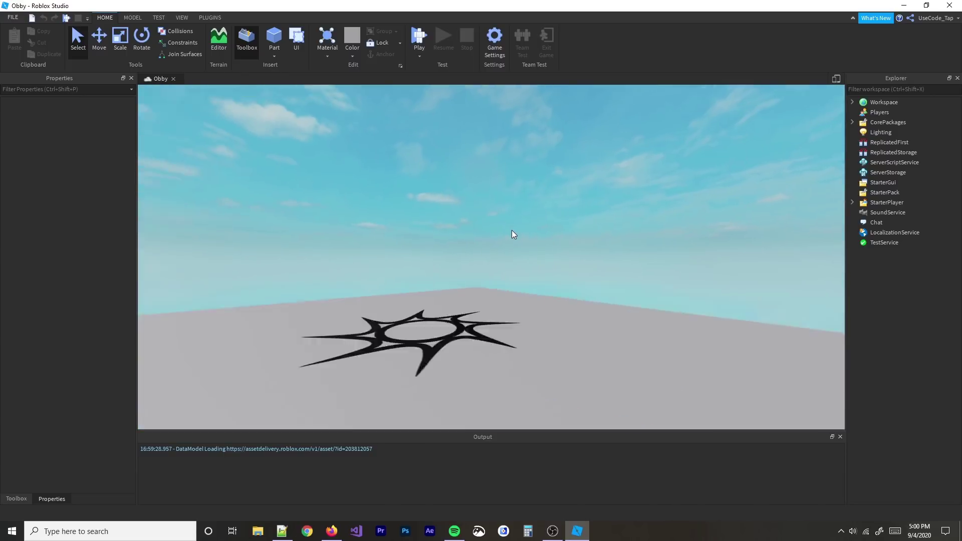
{"action": "scroll", "coordinate": [512, 231], "scroll_direction": "down", "scroll_amount": 10}
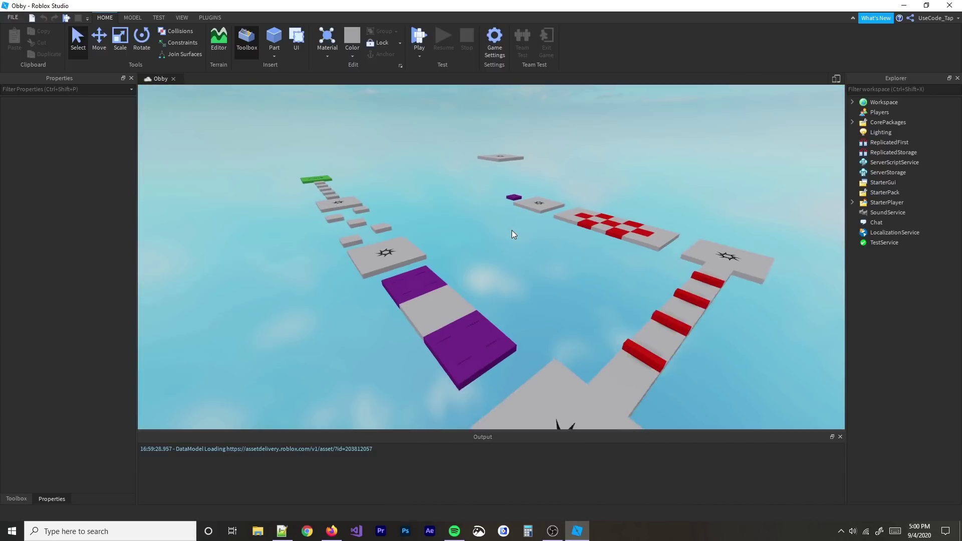
{"action": "scroll", "coordinate": [512, 233], "scroll_direction": "up", "scroll_amount": 1}
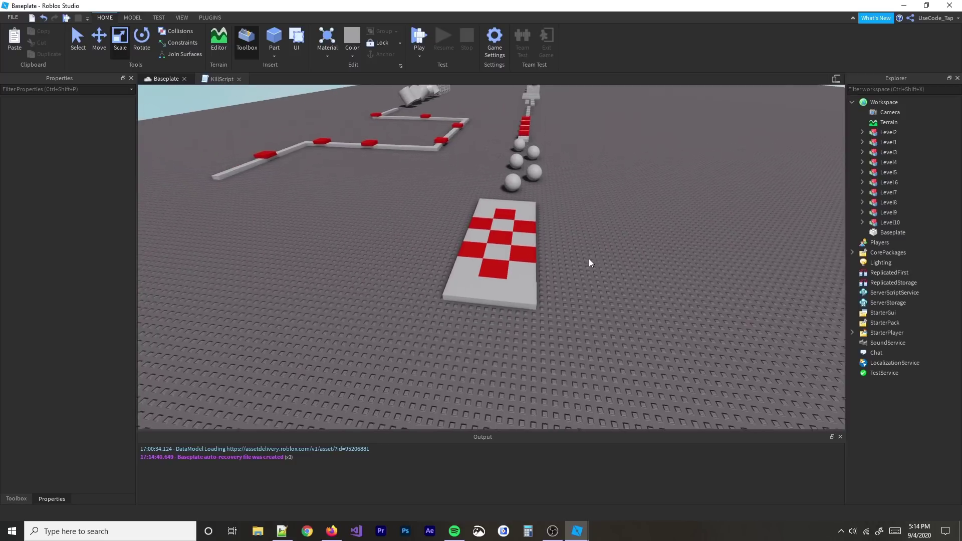
Examine the prebuilt level models laid out across the baseplate, including checkered tiles, spheres, cylinders, trusses and wedges
{"action": "right_click_drag", "start_coordinate": [588, 259], "coordinate": [536, 288]}
{"action": "key", "text": "s"}
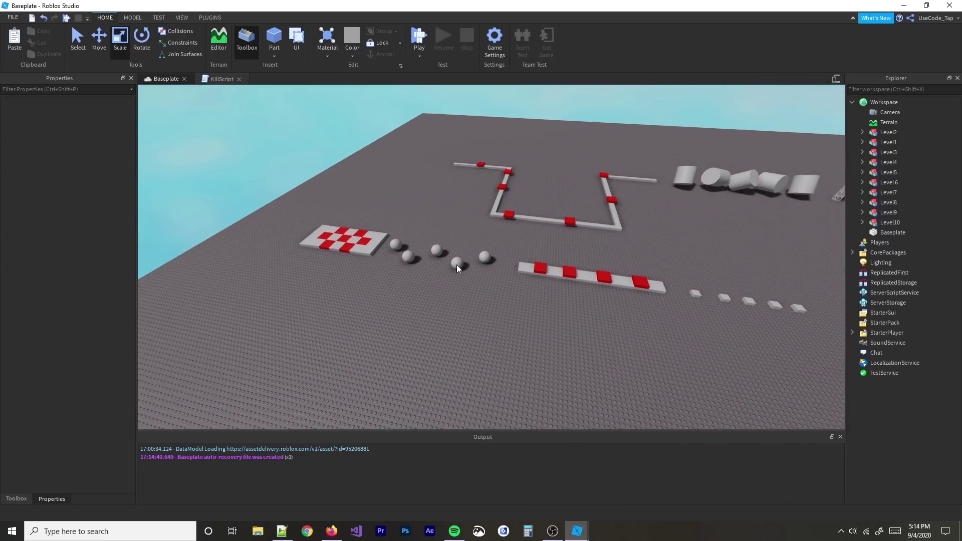
{"action": "key", "text": "d"}
{"action": "key", "text": "w"}
{"action": "key", "text": "d"}
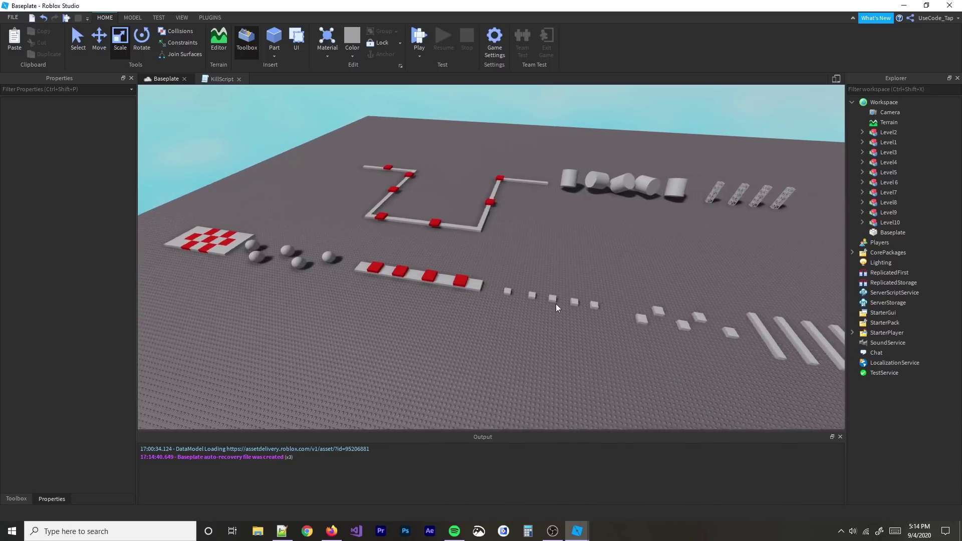
{"action": "right_click_drag", "start_coordinate": [555, 303], "coordinate": [511, 293]}
{"action": "key", "text": "w"}
{"action": "key", "text": "s"}
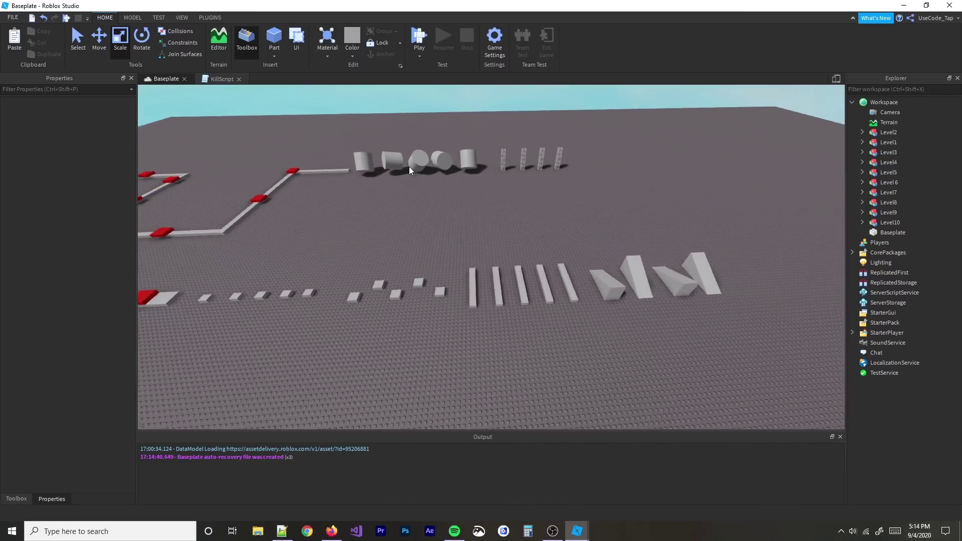
{"action": "key", "text": "w"}
{"action": "right_click_drag", "start_coordinate": [432, 150], "coordinate": [429, 147]}
{"action": "key", "text": "w"}
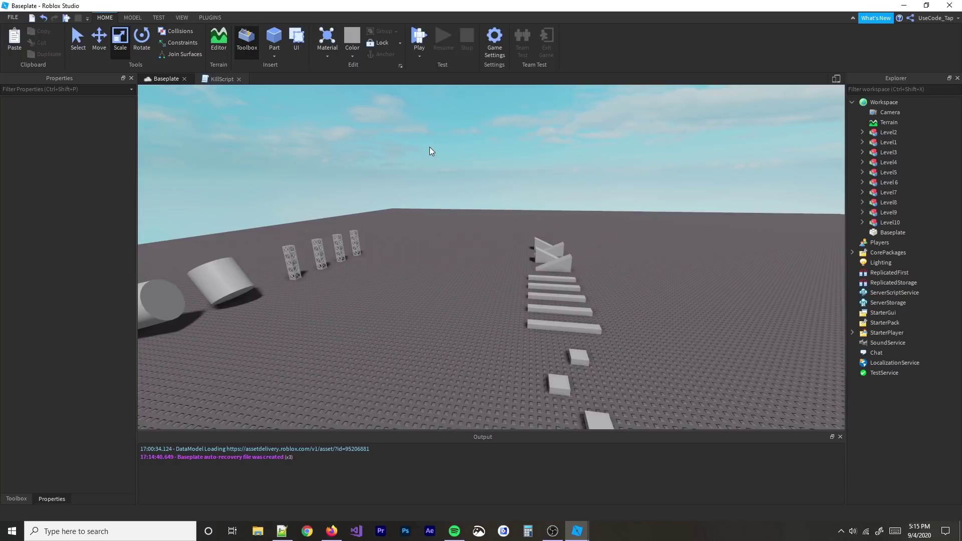
{"action": "key", "text": "w"}
{"action": "key", "text": "d"}
{"action": "right_click_drag", "start_coordinate": [634, 272], "coordinate": [687, 290]}
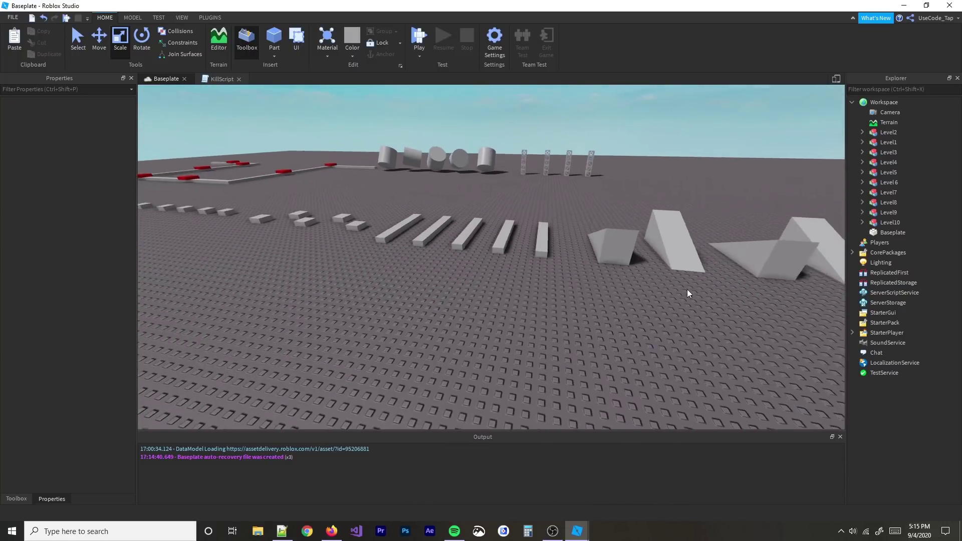
{"action": "scroll", "coordinate": [637, 260], "scroll_direction": "down", "scroll_amount": 3}
{"action": "mouse_move", "coordinate": [637, 261]}
{"action": "right_mouse_down"}
{"action": "mouse_move", "coordinate": [629, 261]}
{"action": "mouse_move", "coordinate": [636, 254]}
{"action": "right_mouse_up"}
{"action": "key", "text": "w"}
{"action": "scroll", "coordinate": [628, 260], "scroll_direction": "up", "scroll_amount": 3}
{"action": "key", "text": "e"}
{"action": "scroll", "coordinate": [636, 254], "scroll_direction": "down", "scroll_amount": 3}
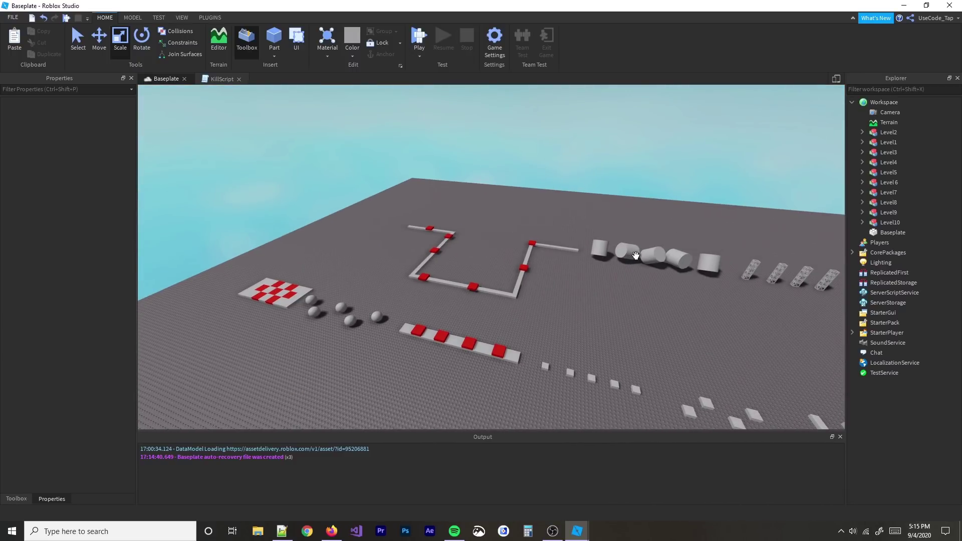
Move all ten level models from Workspace into ReplicatedStorage
{"action": "left_click", "coordinate": [888, 132]}
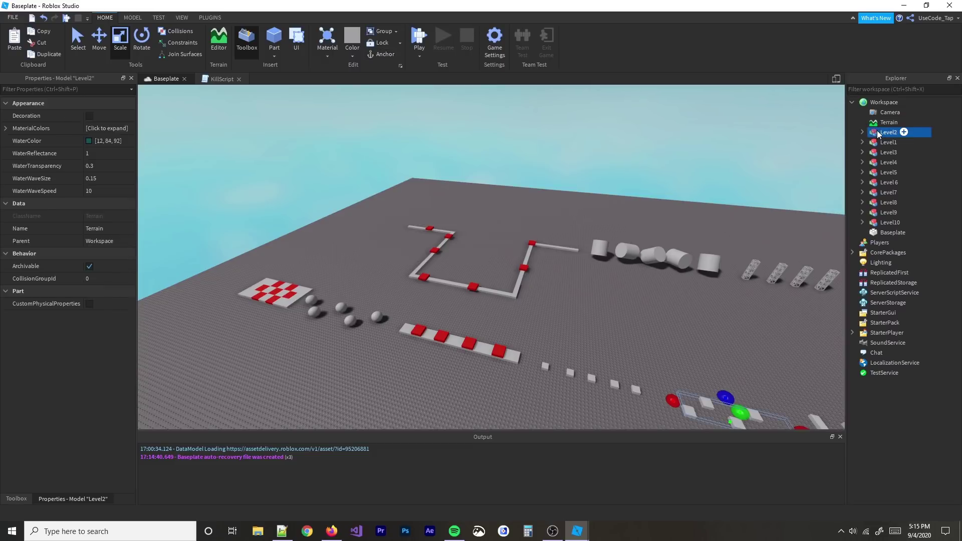
{"action": "left_click", "coordinate": [892, 222], "text": "shift"}
{"action": "left_click_drag", "start_coordinate": [892, 222], "coordinate": [900, 287]}
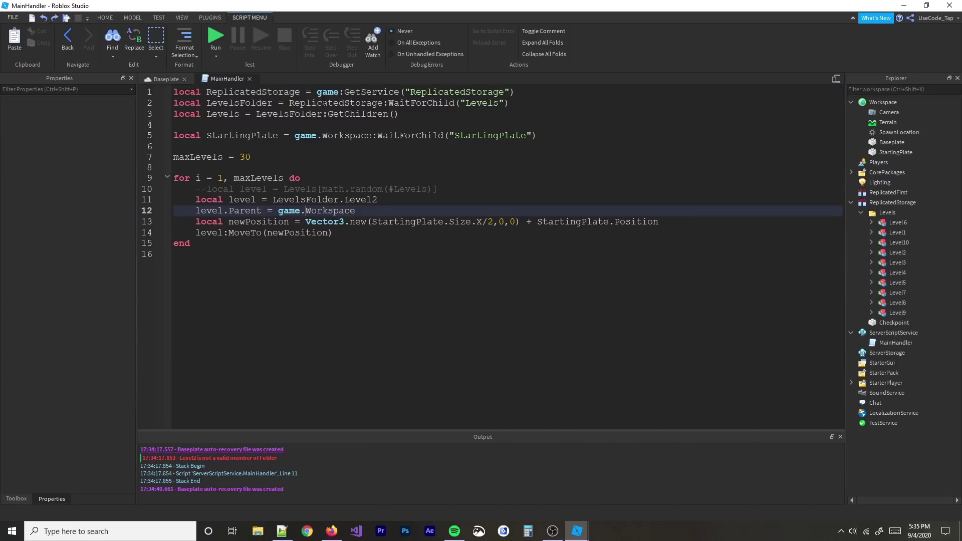
Review the LevelsFolder and maxLevels lines in the MainHandler script, checking and collapsing the Levels folder in ReplicatedStorage
{"action": "left_click", "coordinate": [308, 102]}
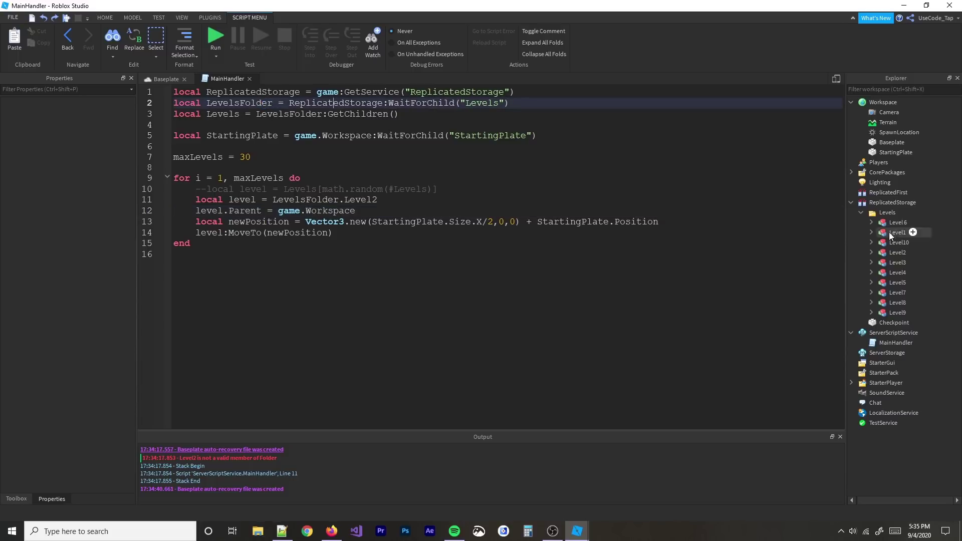
{"action": "left_click", "coordinate": [887, 212]}
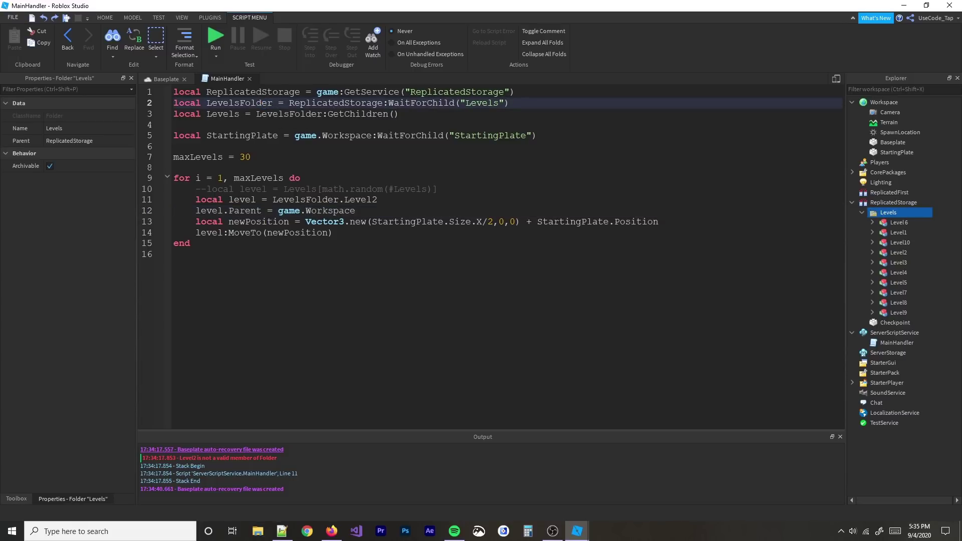
{"action": "left_click", "coordinate": [862, 212]}
{"action": "left_click", "coordinate": [214, 151]}
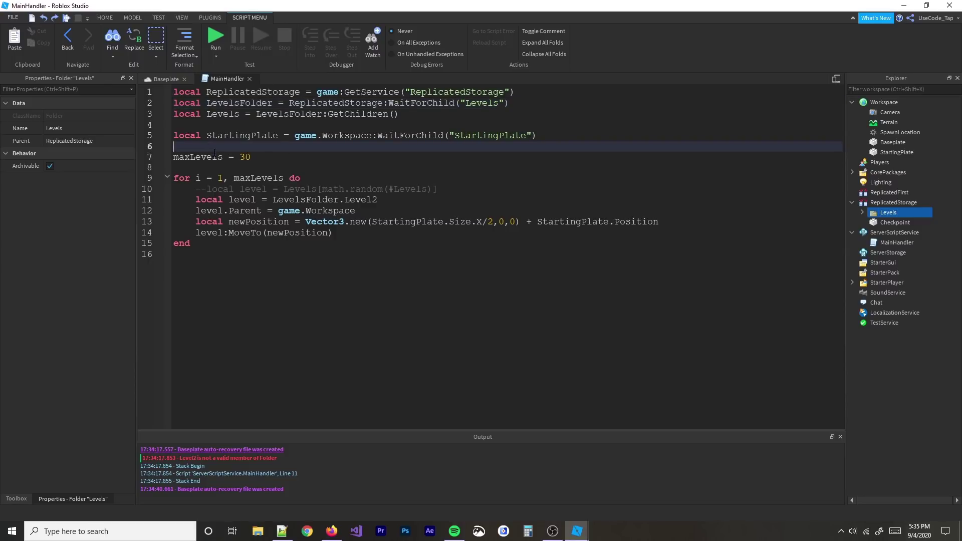
{"action": "left_click", "coordinate": [215, 153]}
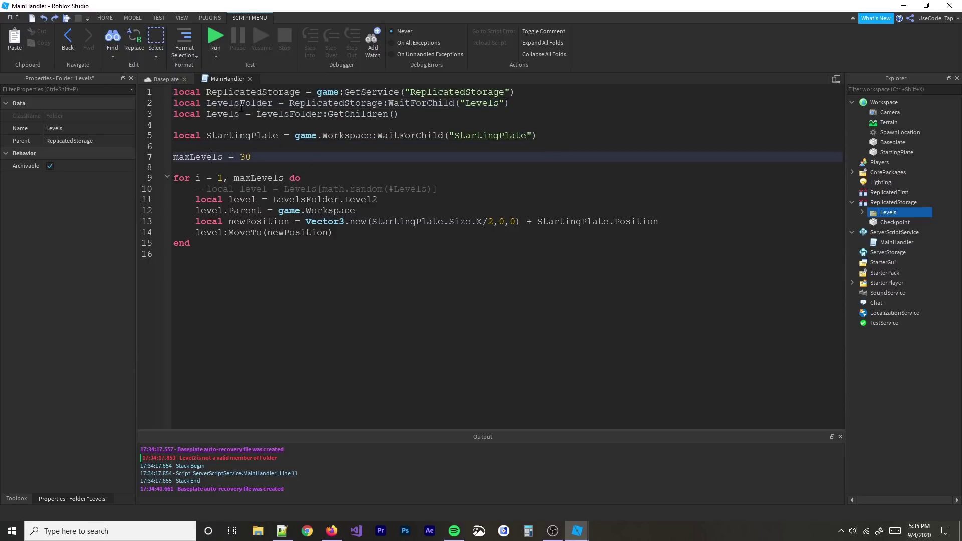
Test-run the place from the Baseplate view beside the starting plate and resume the script past its breakpoint
{"action": "left_click", "coordinate": [161, 80]}
{"action": "left_click", "coordinate": [484, 163]}
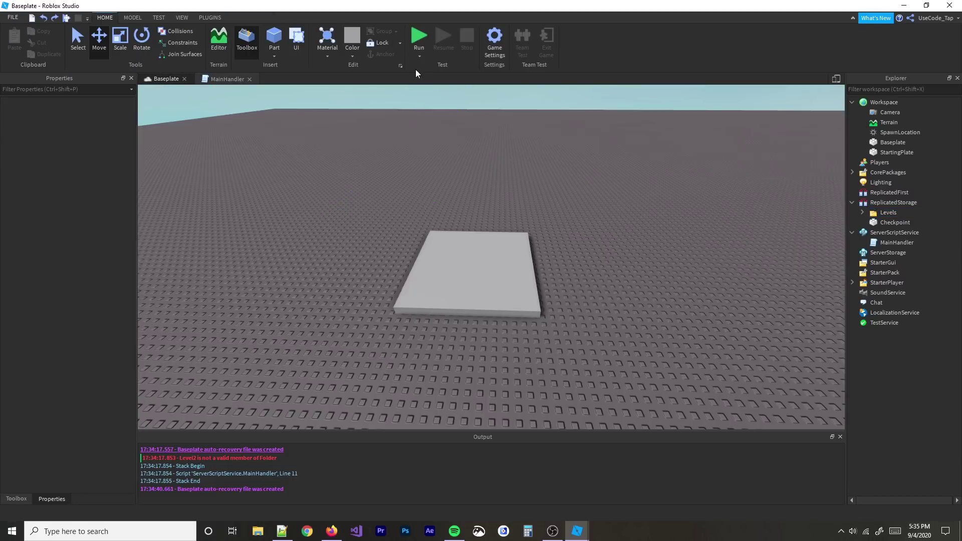
{"action": "key", "text": "w"}
{"action": "key", "text": "d"}
{"action": "key", "text": "s"}
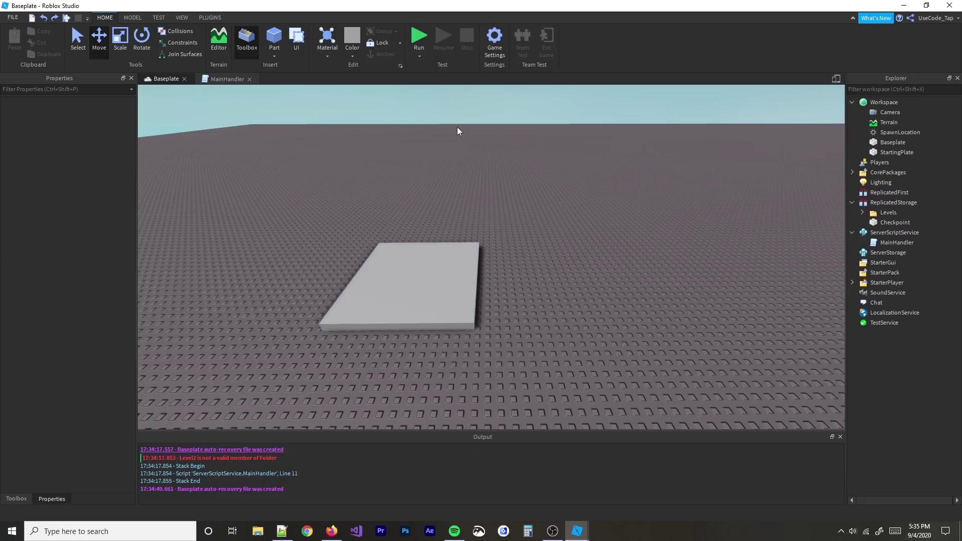
{"action": "left_click", "coordinate": [422, 37]}
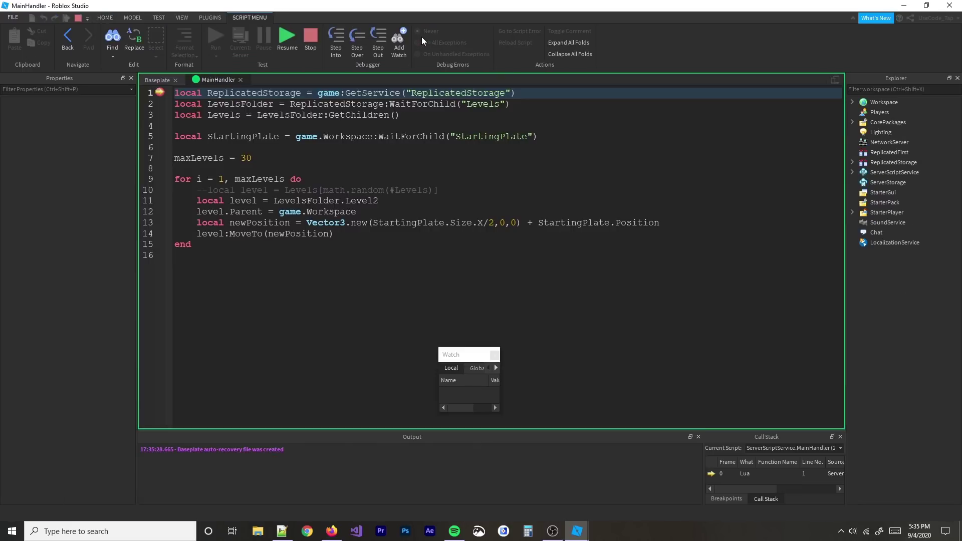
{"action": "left_click", "coordinate": [161, 80]}
{"action": "left_click", "coordinate": [468, 38]}
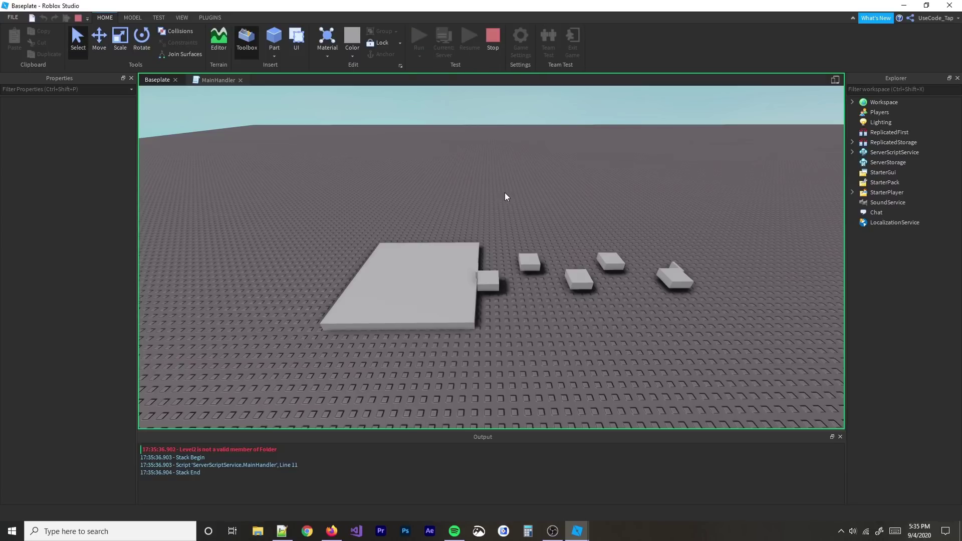
Examine from several angles how the spawned level is positioned relative to the starting plate
{"action": "scroll", "coordinate": [505, 192], "scroll_direction": "up", "scroll_amount": 10}
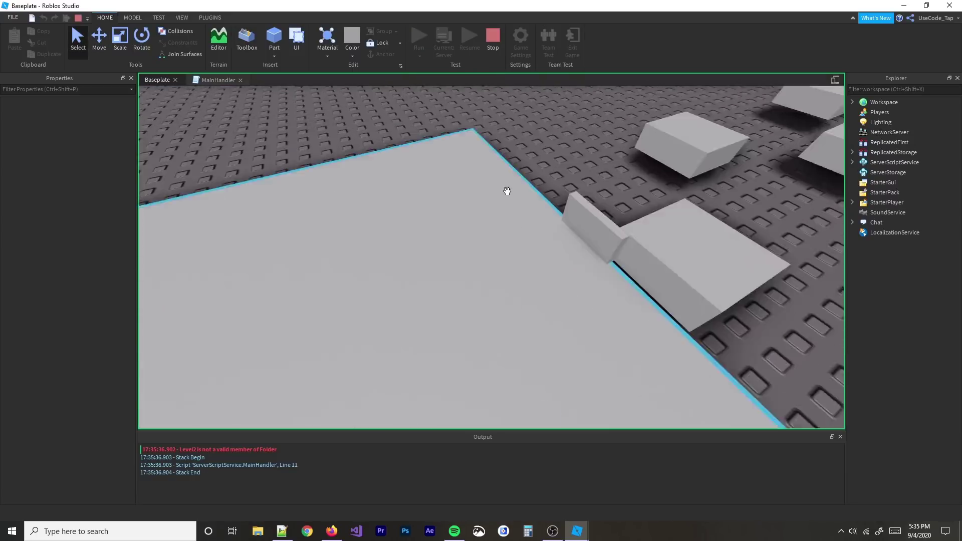
{"action": "scroll", "coordinate": [506, 192], "scroll_direction": "down", "scroll_amount": 5}
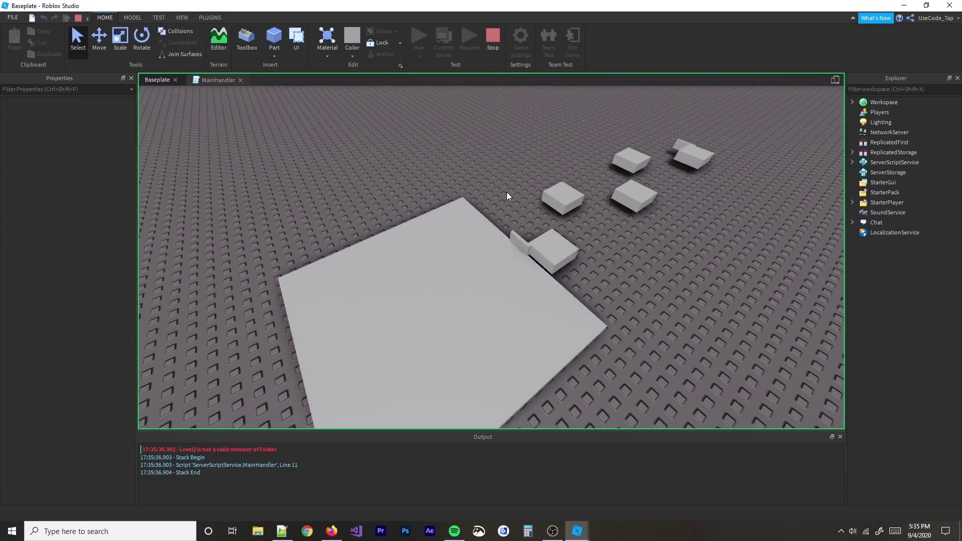
{"action": "scroll", "coordinate": [506, 192], "scroll_direction": "up", "scroll_amount": 8}
{"action": "scroll", "coordinate": [506, 192], "scroll_direction": "down", "scroll_amount": 10}
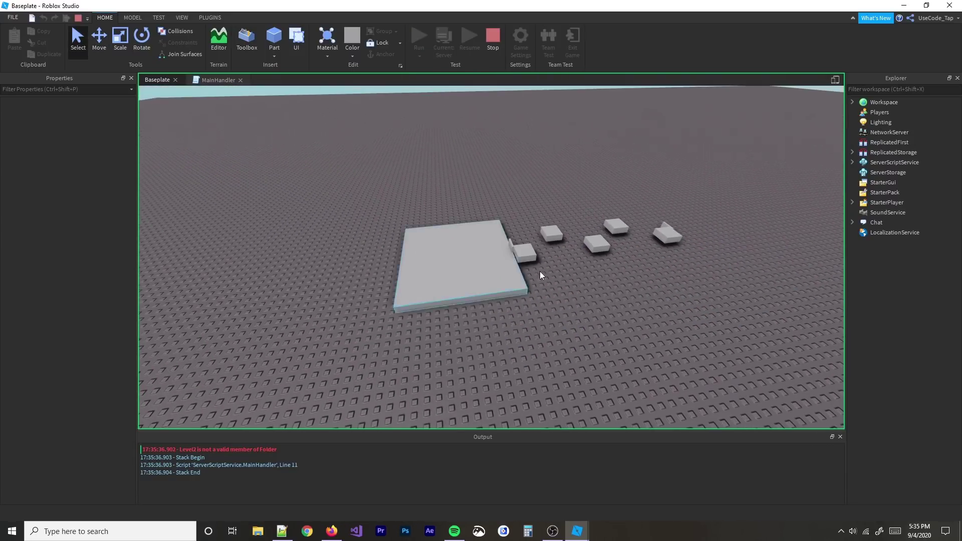
{"action": "scroll", "coordinate": [722, 240], "scroll_direction": "up", "scroll_amount": 5}
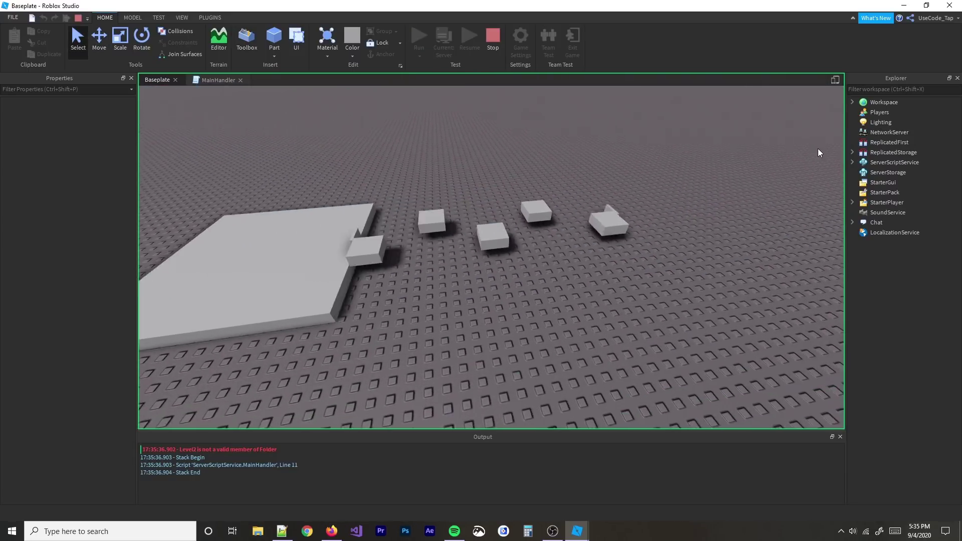
{"action": "scroll", "coordinate": [582, 230], "scroll_direction": "down", "scroll_amount": 5}
{"action": "scroll", "coordinate": [421, 241], "scroll_direction": "up", "scroll_amount": 5}
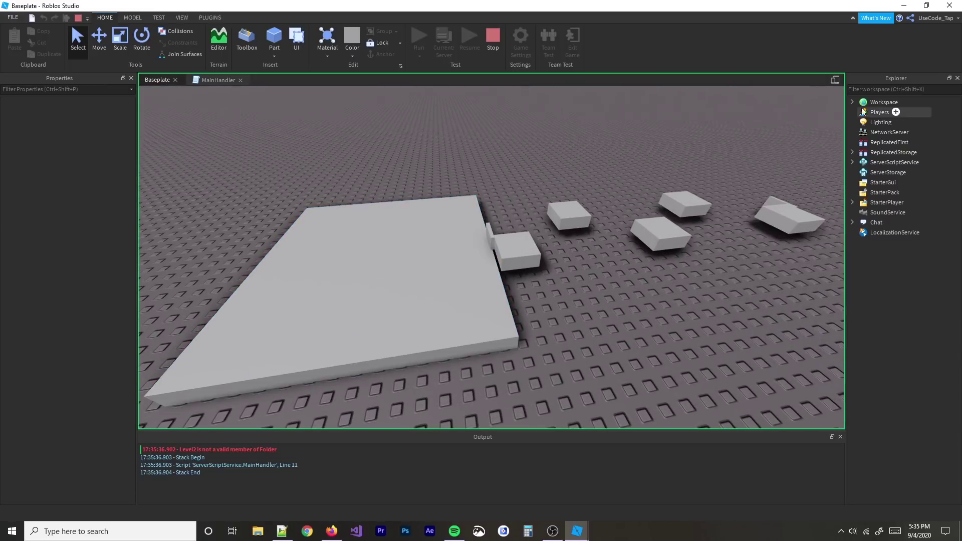
{"action": "right_click_drag", "start_coordinate": [588, 149], "coordinate": [590, 149]}
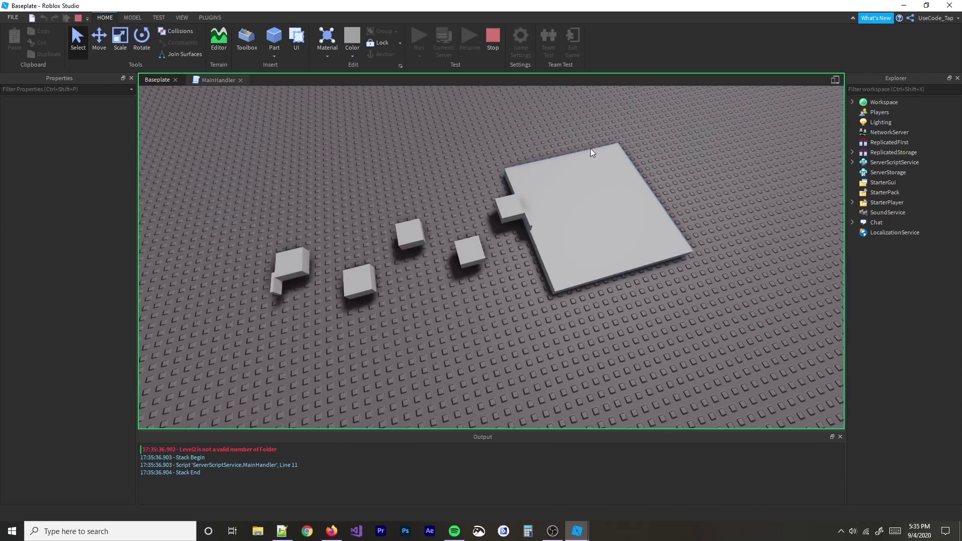
Inspect up close the thin marker part where the spawned level's first block meets the starting plate's edge
{"action": "left_click", "coordinate": [543, 208]}
{"action": "scroll", "coordinate": [522, 203], "scroll_direction": "up", "scroll_amount": 5}
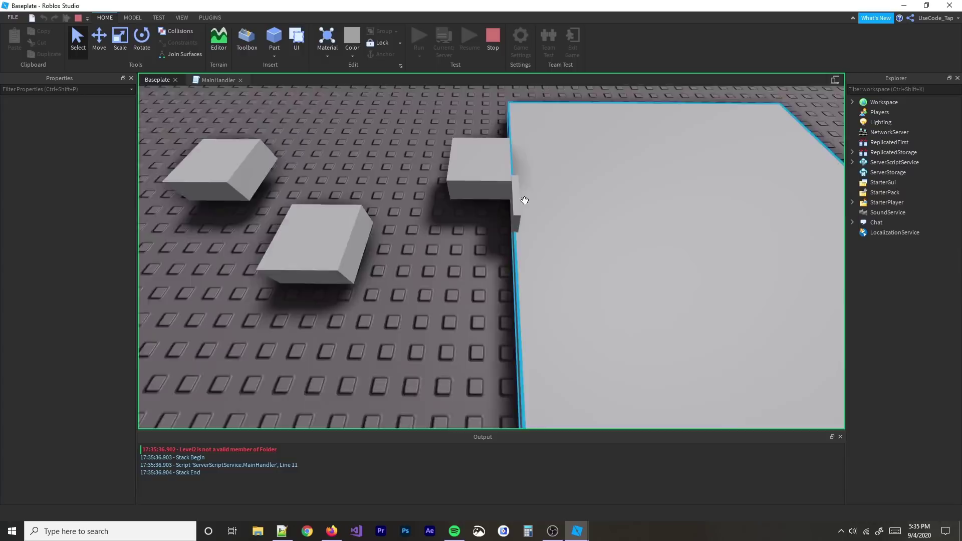
{"action": "left_click", "coordinate": [523, 199]}
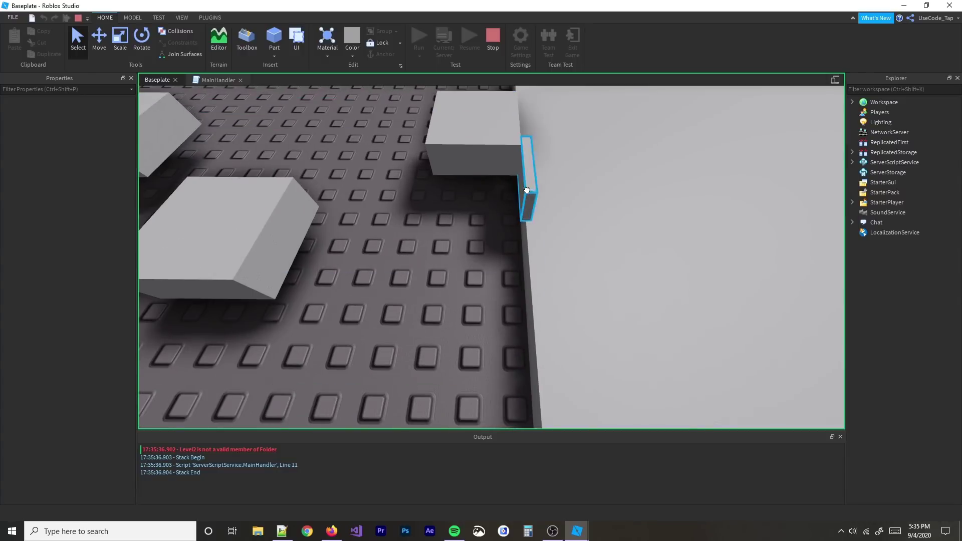
{"action": "scroll", "coordinate": [533, 186], "scroll_direction": "up", "scroll_amount": 3}
{"action": "scroll", "coordinate": [533, 187], "scroll_direction": "down", "scroll_amount": 4}
{"action": "key", "text": "a"}
{"action": "right_click_drag", "start_coordinate": [534, 188], "coordinate": [534, 187]}
{"action": "scroll", "coordinate": [534, 188], "scroll_direction": "up", "scroll_amount": 2}
{"action": "left_click", "coordinate": [568, 252]}
{"action": "scroll", "coordinate": [672, 233], "scroll_direction": "down", "scroll_amount": 4}
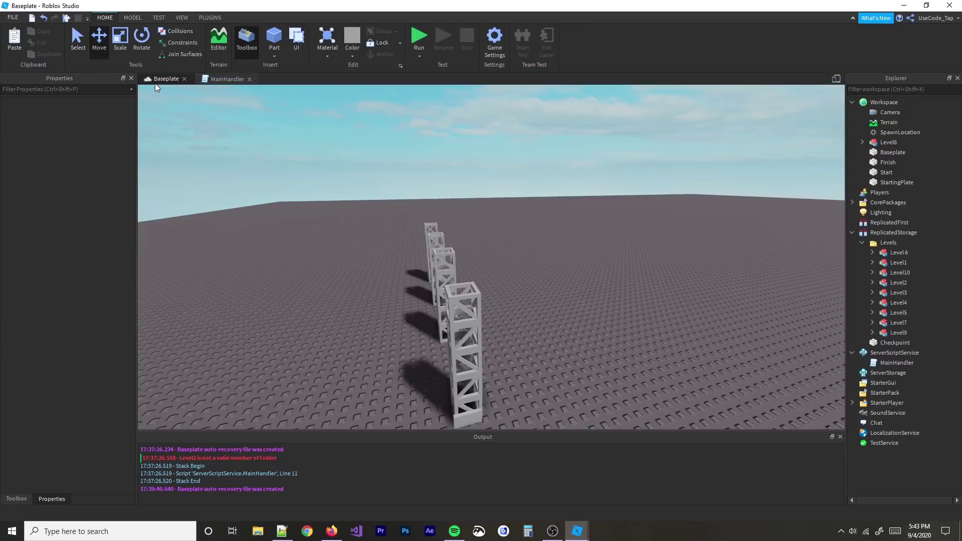
Inspect the Start and Finish parts at the bases of the truss towers in Level8
{"action": "key", "text": "f"}
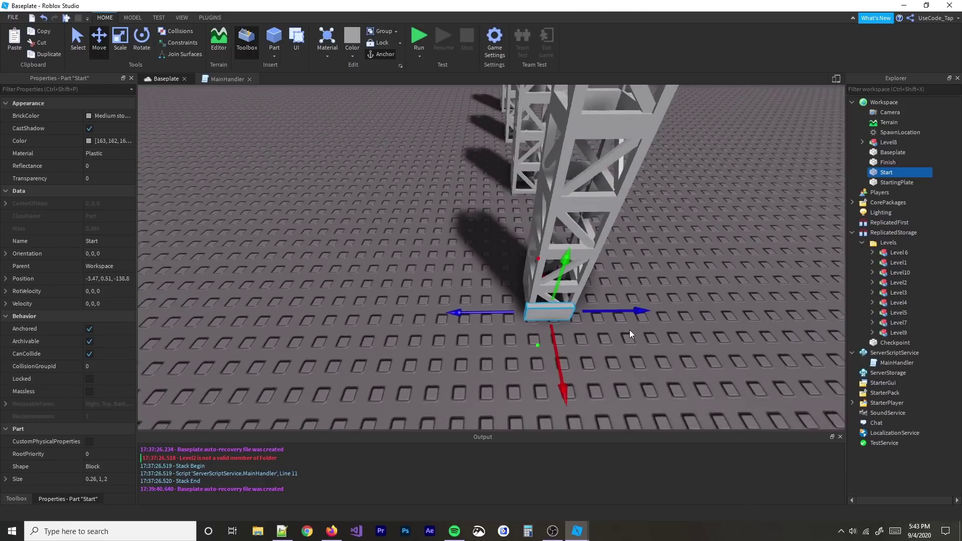
{"action": "key", "text": "d"}
{"action": "left_click_drag", "start_coordinate": [576, 311], "coordinate": [579, 315]}
{"action": "left_click", "coordinate": [639, 264]}
{"action": "right_click_drag", "start_coordinate": [639, 264], "coordinate": [639, 264]}
{"action": "left_click", "coordinate": [491, 321]}
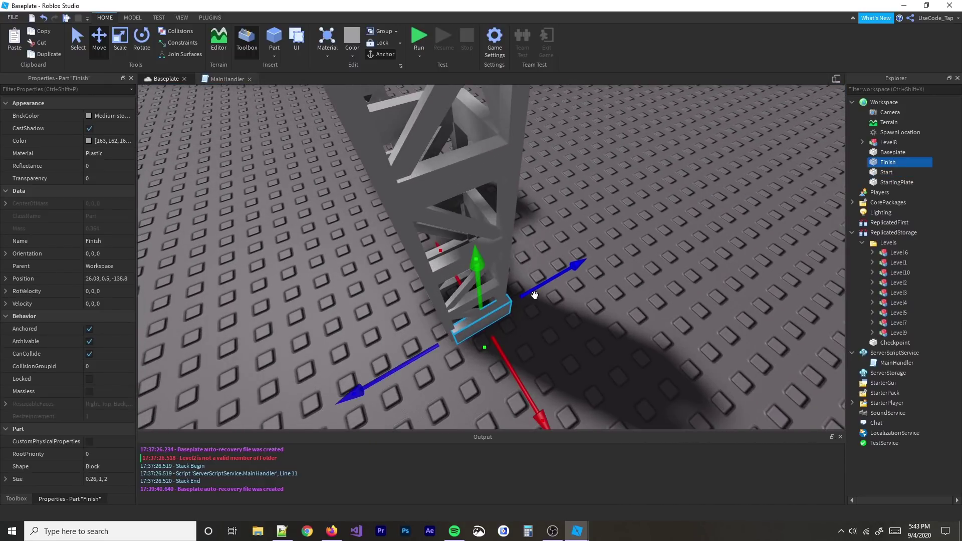
Put the Start and Finish parts back into Level8 and return the model to the Levels folder in ReplicatedStorage
{"action": "left_click_drag", "start_coordinate": [535, 295], "coordinate": [531, 296]}
{"action": "left_click", "coordinate": [538, 313]}
{"action": "scroll", "coordinate": [534, 308], "scroll_direction": "down", "scroll_amount": 5}
{"action": "right_click_drag", "start_coordinate": [534, 308], "coordinate": [535, 307]}
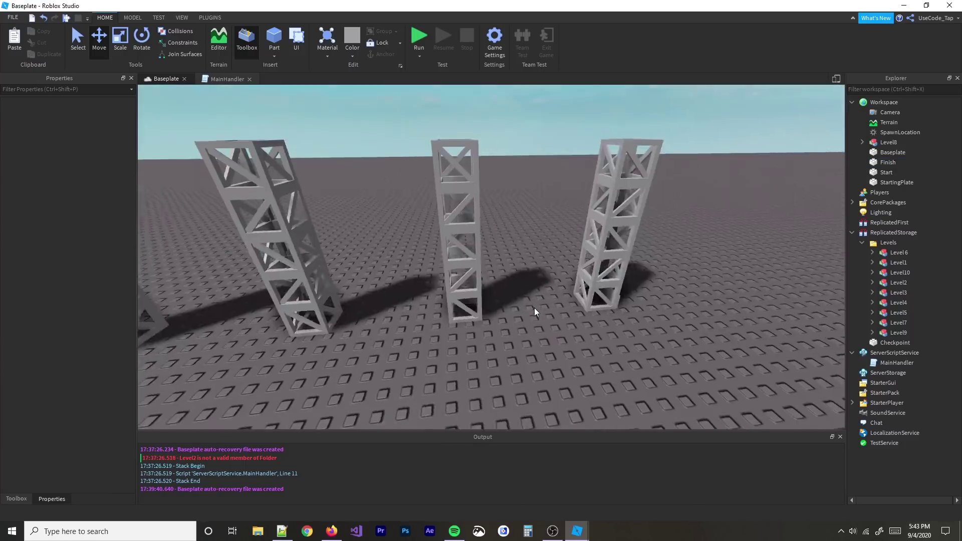
{"action": "key", "text": "e"}
{"action": "scroll", "coordinate": [534, 308], "scroll_direction": "down", "scroll_amount": 5}
{"action": "left_click", "coordinate": [888, 162]}
{"action": "left_click", "coordinate": [884, 172], "text": "ctrl"}
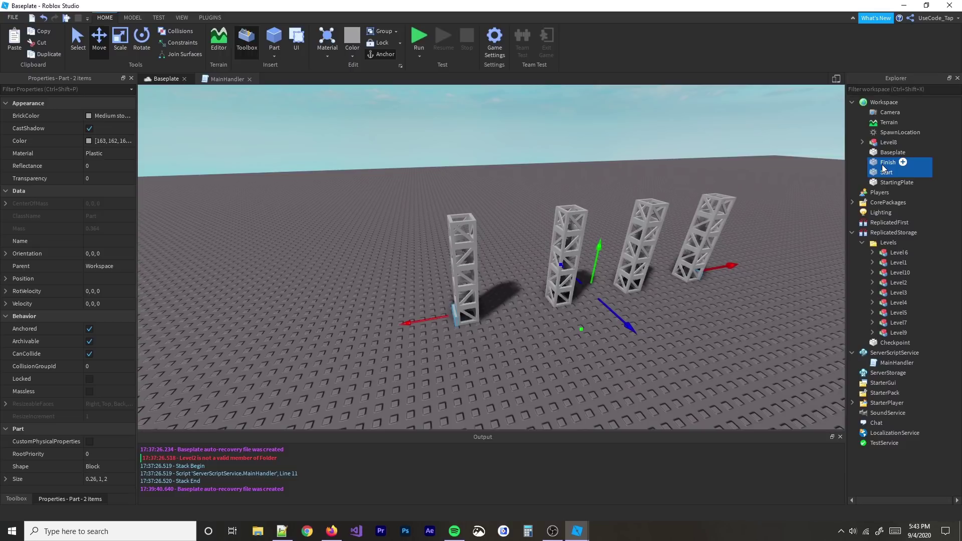
{"action": "left_click_drag", "start_coordinate": [883, 168], "coordinate": [888, 222]}
{"action": "left_click", "coordinate": [501, 153]}
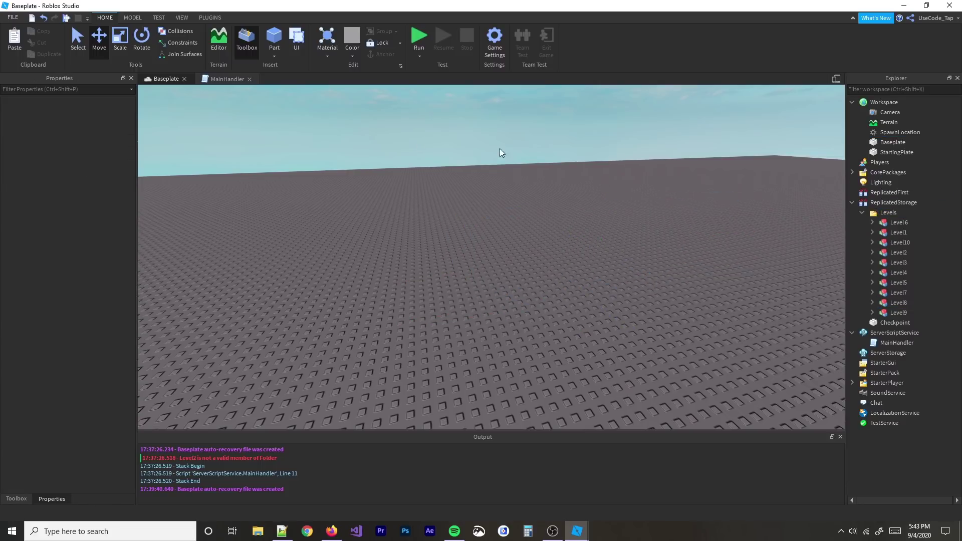
Examine the starting plate and the SpawnLocation on it from close up and from a distance
{"action": "left_click", "coordinate": [207, 80]}
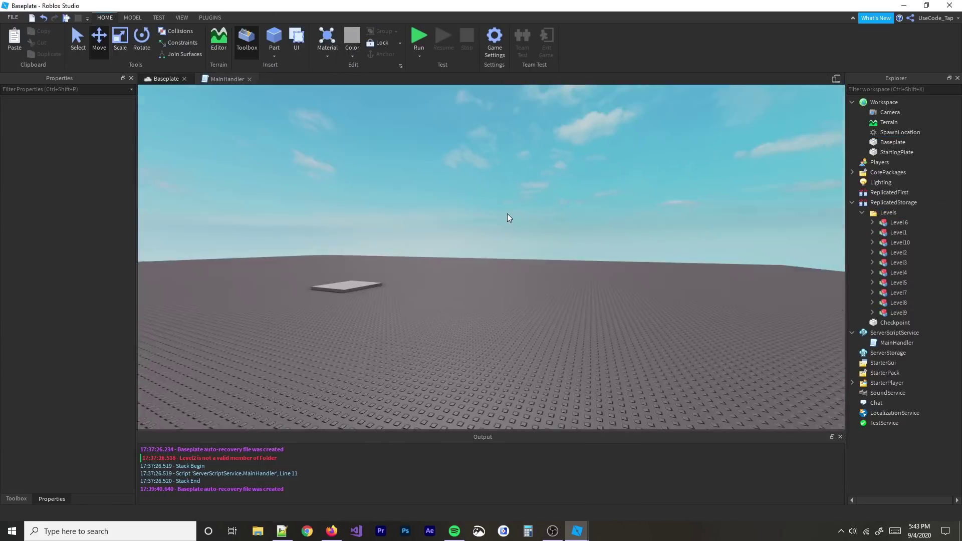
{"action": "scroll", "coordinate": [508, 217], "scroll_direction": "up", "scroll_amount": 5}
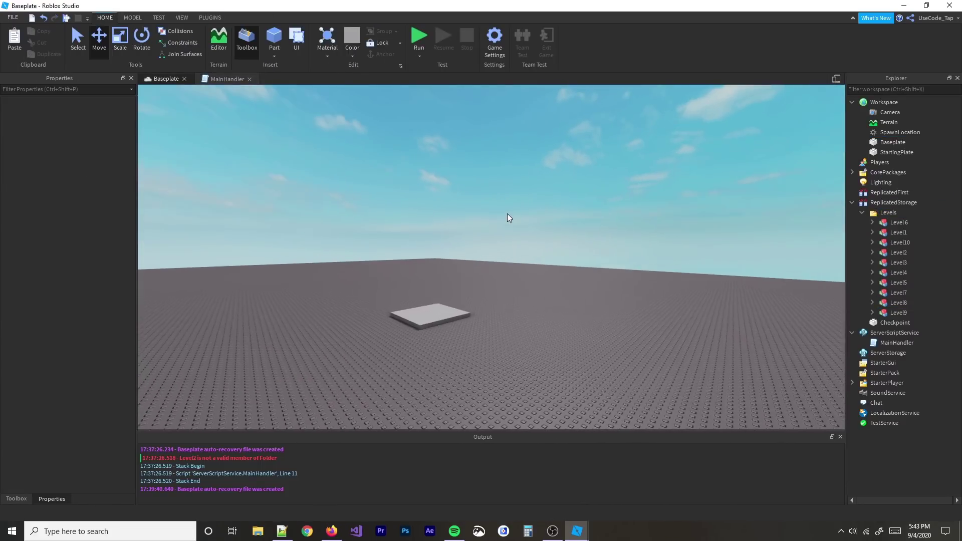
{"action": "left_click", "coordinate": [576, 228]}
{"action": "scroll", "coordinate": [575, 228], "scroll_direction": "up", "scroll_amount": 6}
{"action": "scroll", "coordinate": [511, 258], "scroll_direction": "down", "scroll_amount": 5}
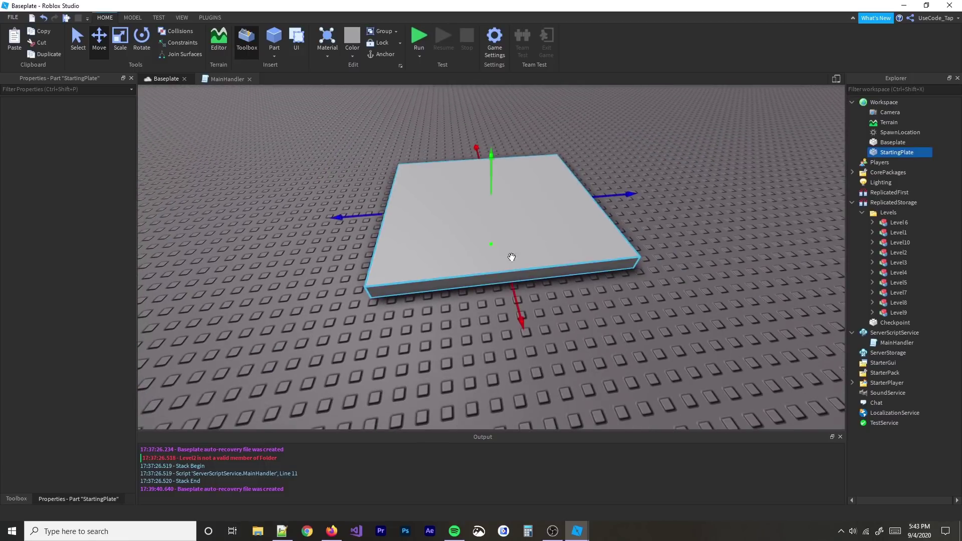
{"action": "scroll", "coordinate": [441, 196], "scroll_direction": "down", "scroll_amount": 3}
{"action": "left_click", "coordinate": [504, 218]}
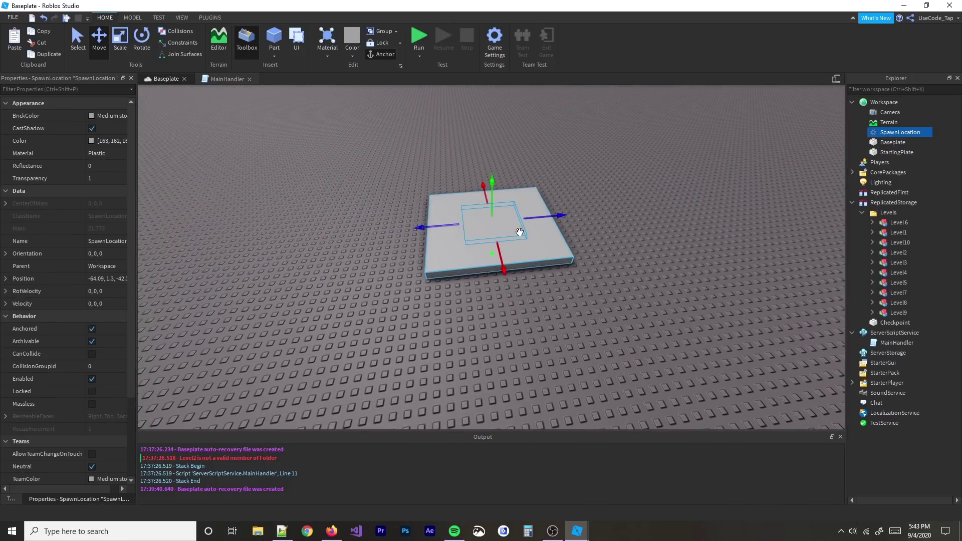
{"action": "left_click", "coordinate": [549, 248]}
{"action": "key", "text": "w"}
{"action": "key", "text": "a"}
{"action": "left_click", "coordinate": [528, 216]}
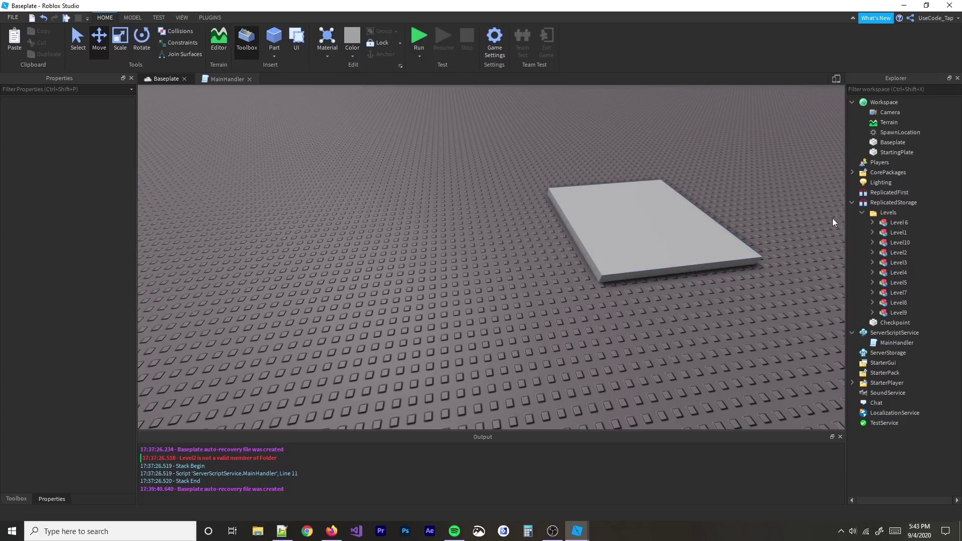
Move the Checkpoint part from ReplicatedStorage into the Workspace and place it beside the starting plate
{"action": "left_click", "coordinate": [885, 313]}
{"action": "left_click_drag", "start_coordinate": [885, 323], "coordinate": [875, 103]}
{"action": "left_click_drag", "start_coordinate": [709, 215], "coordinate": [457, 239]}
Adjust the Checkpoint part's size to about 8.26 × 1 × 9.86 and its position beside the starting plate
{"action": "key", "text": "ctrl+3"}
{"action": "left_click_drag", "start_coordinate": [383, 203], "coordinate": [405, 265]}
{"action": "key", "text": "ctrl+2"}
{"action": "left_click_drag", "start_coordinate": [374, 323], "coordinate": [377, 285]}
{"action": "left_click", "coordinate": [431, 271]}
{"action": "scroll", "coordinate": [420, 242], "scroll_direction": "up", "scroll_amount": 1}
{"action": "left_click", "coordinate": [419, 241]}
{"action": "scroll", "coordinate": [460, 238], "scroll_direction": "down", "scroll_amount": 2}
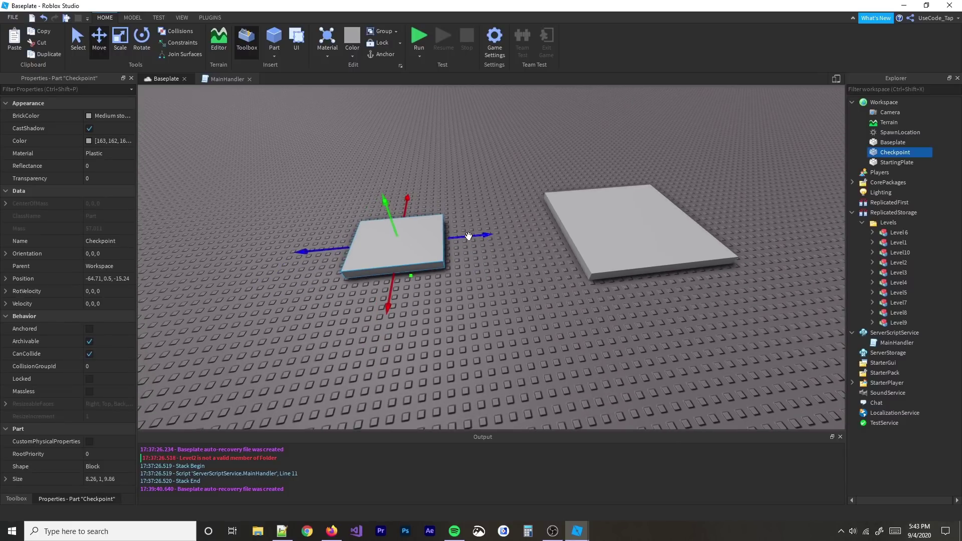
Shorten the Checkpoint part to about 8.26 × 1 × 8.6
{"action": "key", "text": "a"}
{"action": "key", "text": "ctrl+3"}
{"action": "left_click", "coordinate": [491, 236]}
{"action": "left_click", "coordinate": [483, 237]}
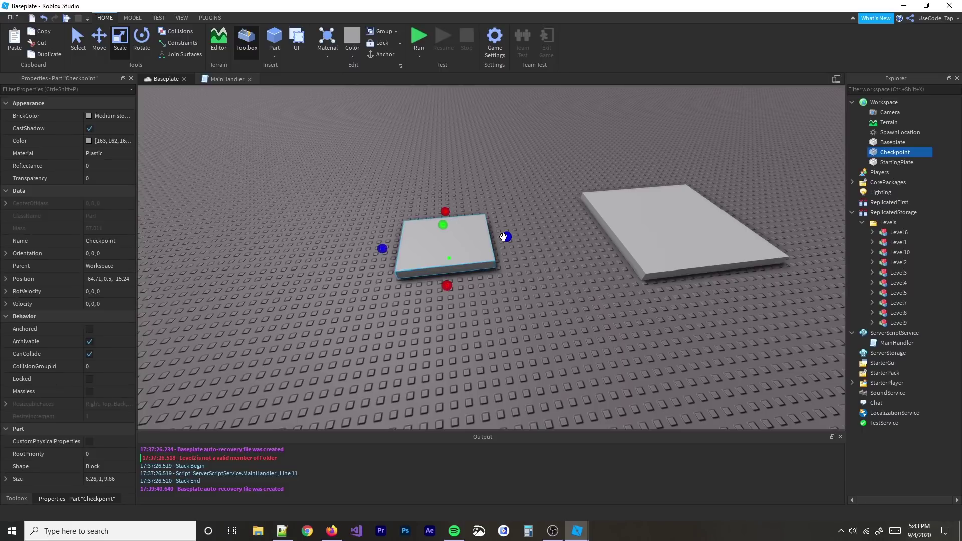
{"action": "left_click_drag", "start_coordinate": [505, 236], "coordinate": [334, 246]}
{"action": "left_click", "coordinate": [488, 236]}
{"action": "left_click", "coordinate": [452, 228]}
Move the Checkpoint part farther from the starting plate to about -64.71, 0.5, -3.21
{"action": "key", "text": "ctrl+2"}
{"action": "right_click_drag", "start_coordinate": [335, 247], "coordinate": [547, 248]}
{"action": "key", "text": "a"}
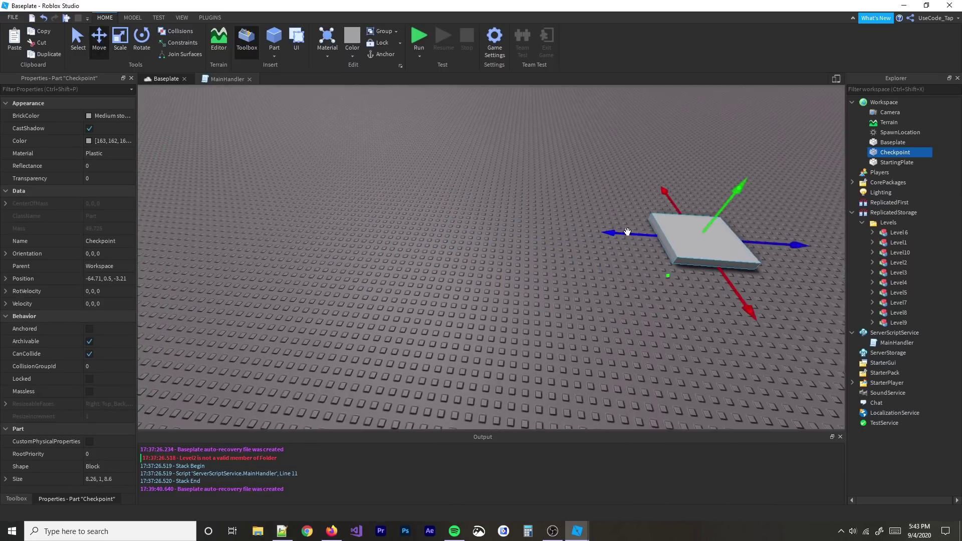
{"action": "key", "text": "s"}
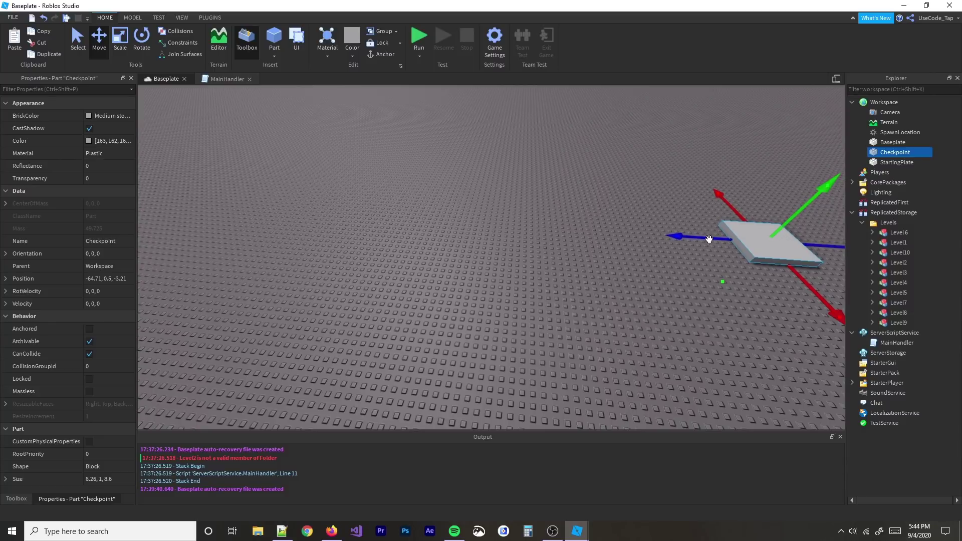
{"action": "right_click_drag", "start_coordinate": [707, 238], "coordinate": [396, 202]}
{"action": "key", "text": "f"}
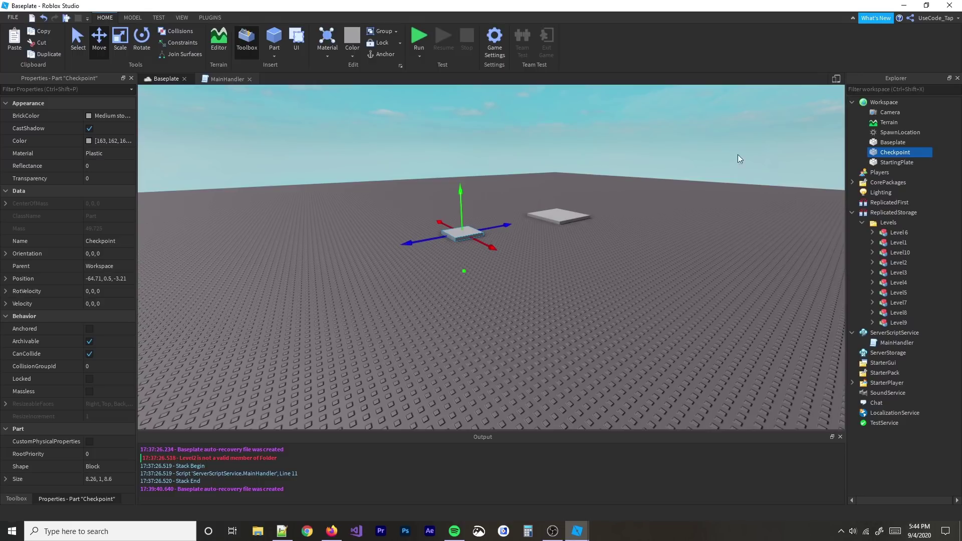
Bring Level1 from the Levels folder into the Workspace and look over its row of blocks
{"action": "left_click_drag", "start_coordinate": [895, 242], "coordinate": [884, 102]}
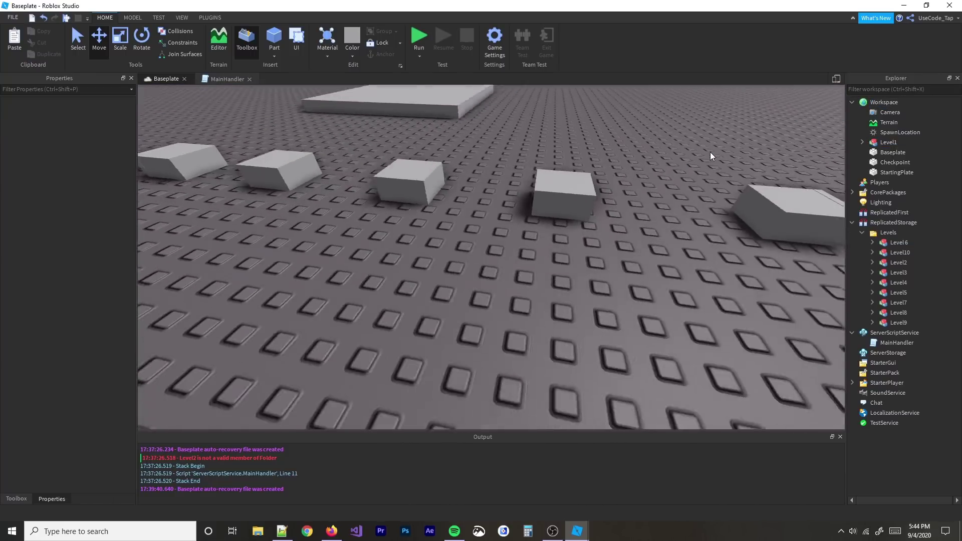
{"action": "scroll", "coordinate": [711, 151], "scroll_direction": "down", "scroll_amount": 3}
{"action": "left_click", "coordinate": [604, 206]}
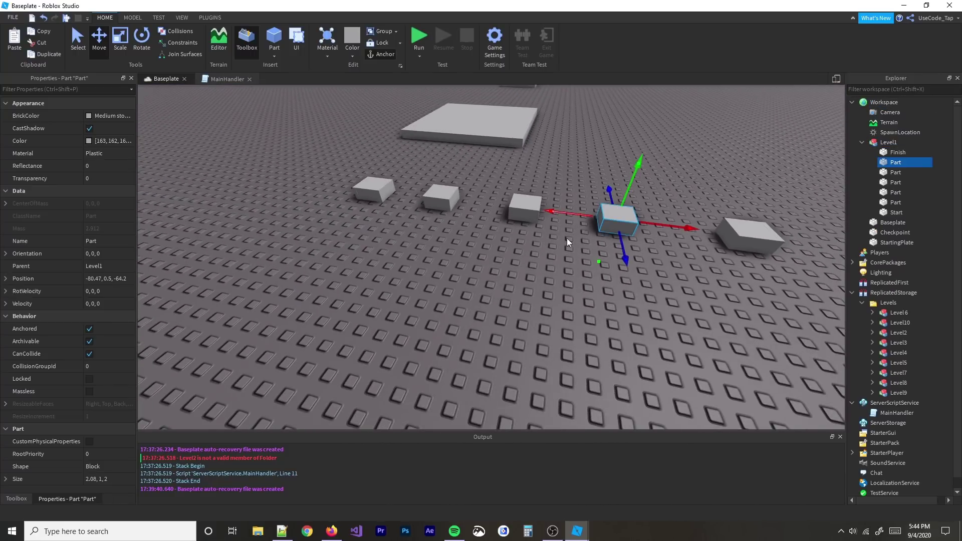
{"action": "left_click", "coordinate": [552, 224]}
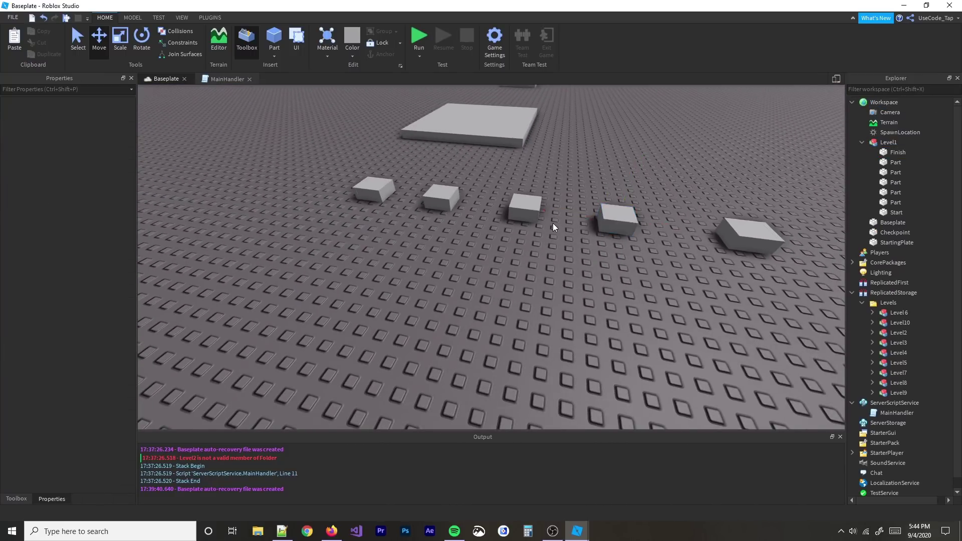
{"action": "scroll", "coordinate": [541, 218], "scroll_direction": "down", "scroll_amount": 5}
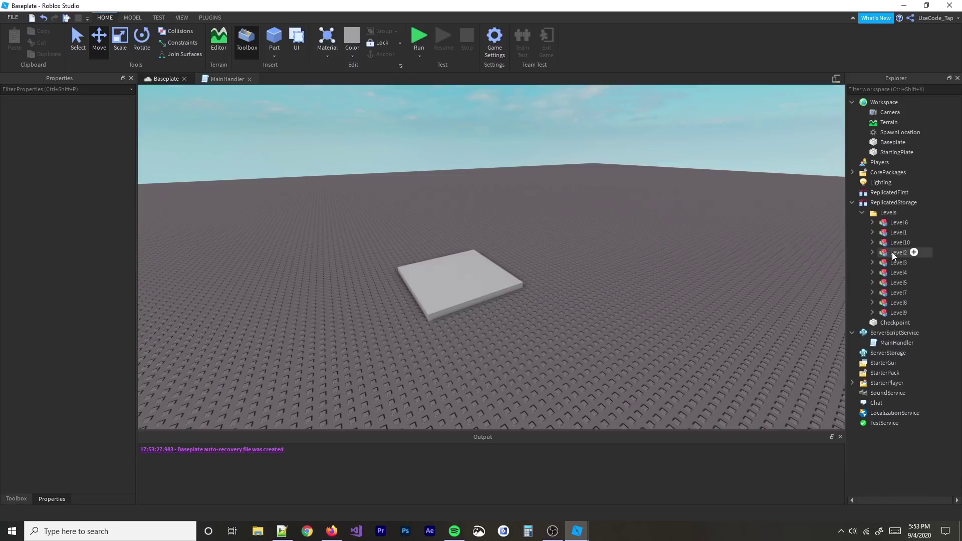
Review the level models in the Levels folder and the MainHandler line that picks a random level
{"action": "left_click", "coordinate": [895, 222]}
{"action": "left_click", "coordinate": [912, 313]}
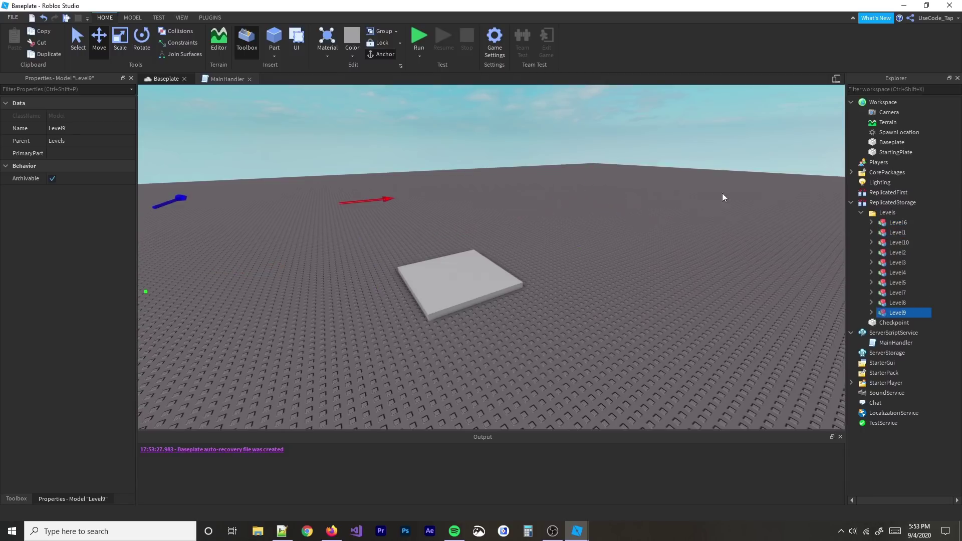
{"action": "left_click", "coordinate": [224, 79]}
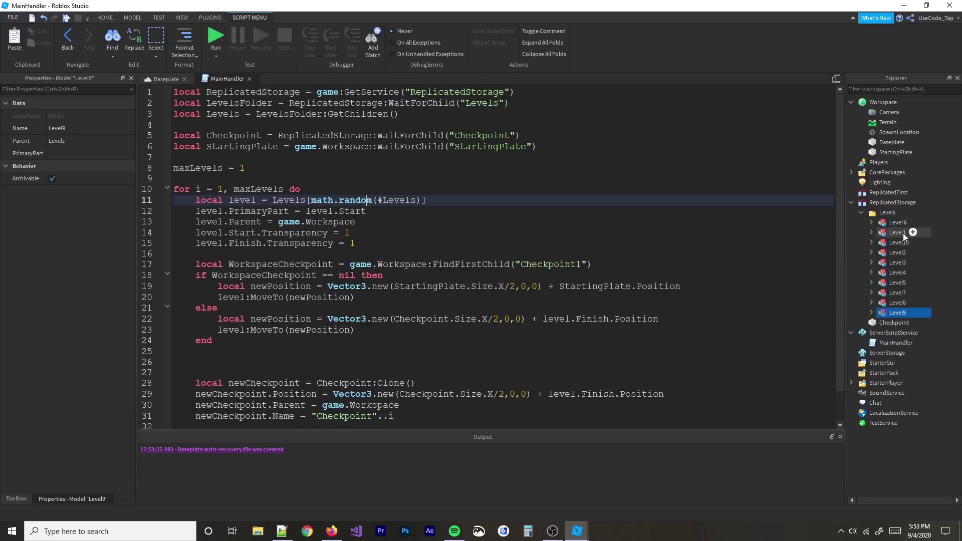
{"action": "left_click_drag", "start_coordinate": [196, 200], "coordinate": [367, 211]}
{"action": "left_click", "coordinate": [389, 200]}
Compare the starting plate in the Baseplate view with the MainHandler line that sets the new checkpoint's position
{"action": "left_click", "coordinate": [166, 79]}
{"action": "right_click_drag", "start_coordinate": [461, 146], "coordinate": [481, 147]}
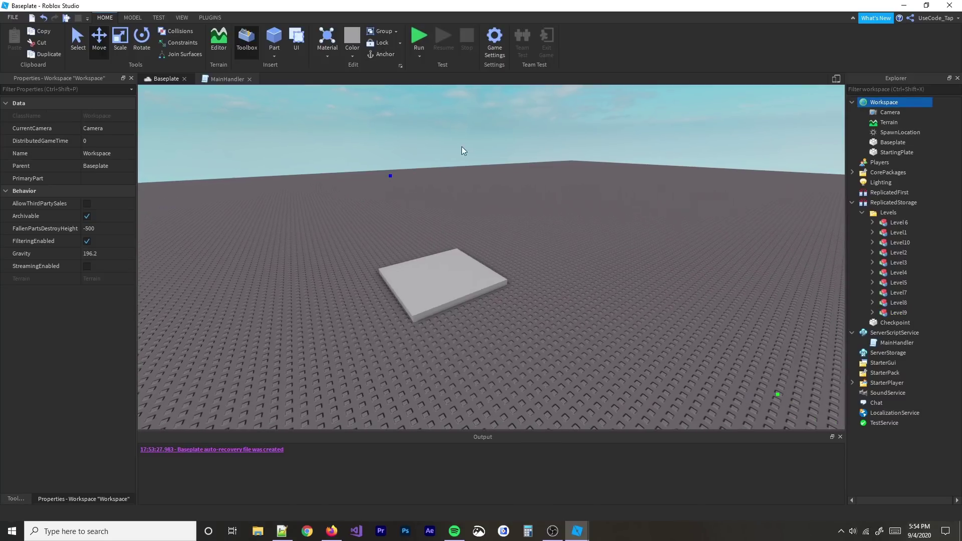
{"action": "left_click", "coordinate": [229, 82]}
{"action": "left_click", "coordinate": [159, 81]}
{"action": "left_click", "coordinate": [227, 78]}
{"action": "scroll", "coordinate": [309, 252], "scroll_direction": "down", "scroll_amount": 1}
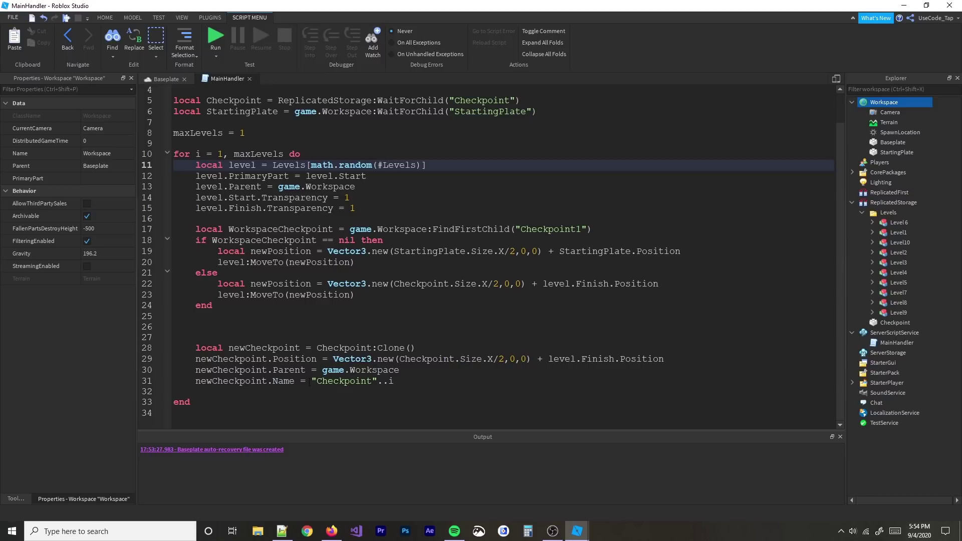
{"action": "left_click_drag", "start_coordinate": [202, 358], "coordinate": [379, 359]}
{"action": "left_click", "coordinate": [394, 359]}
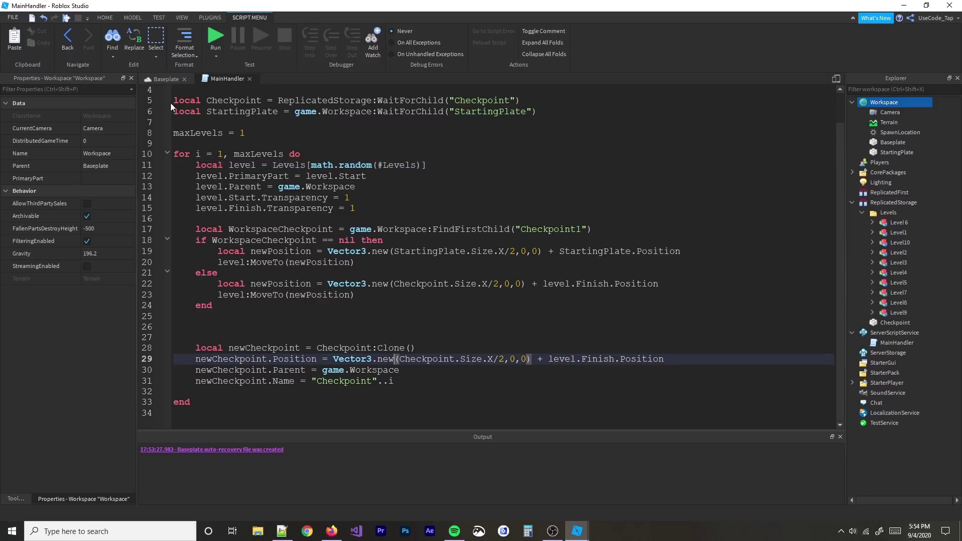
Test-run the place from the Baseplate view and inspect where the first truss tower meets the starting plate
{"action": "left_click", "coordinate": [155, 80]}
{"action": "left_click", "coordinate": [420, 43]}
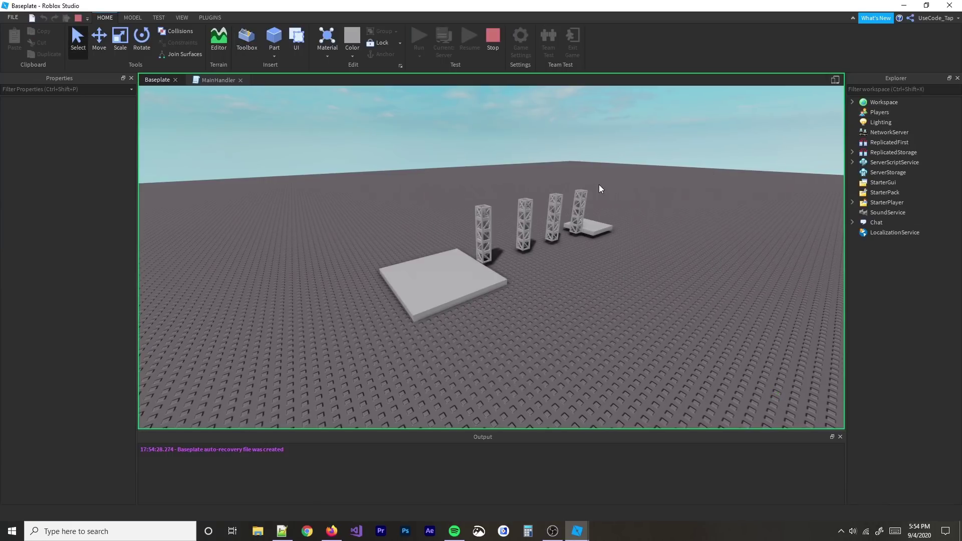
{"action": "key", "text": "w"}
{"action": "right_click_drag", "start_coordinate": [600, 185], "coordinate": [606, 182]}
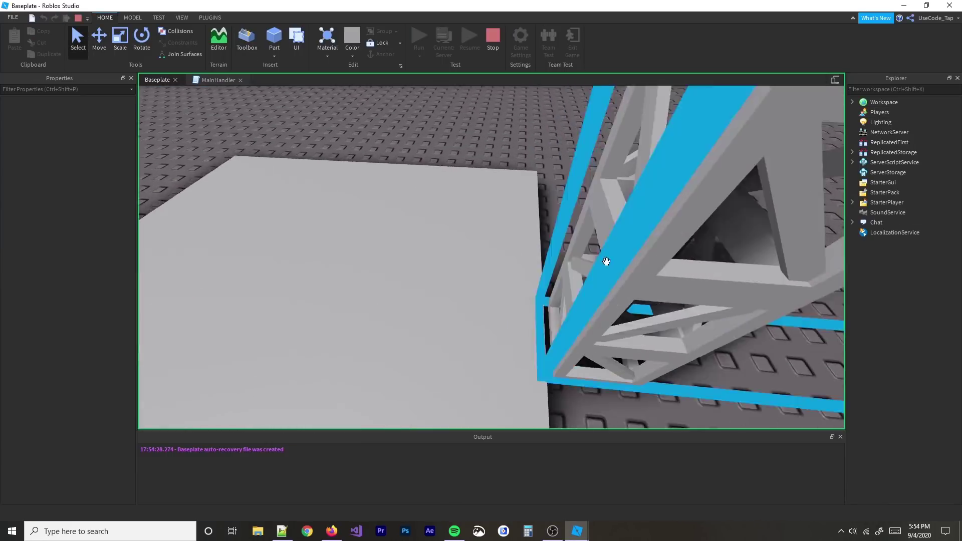
{"action": "right_click_drag", "start_coordinate": [606, 261], "coordinate": [506, 265]}
Inspect the checkpoint plate placed at the last truss tower and compare it with the starting plate's end
{"action": "scroll", "coordinate": [524, 311], "scroll_direction": "down", "scroll_amount": 8}
{"action": "key", "text": "d"}
{"action": "key", "text": "w"}
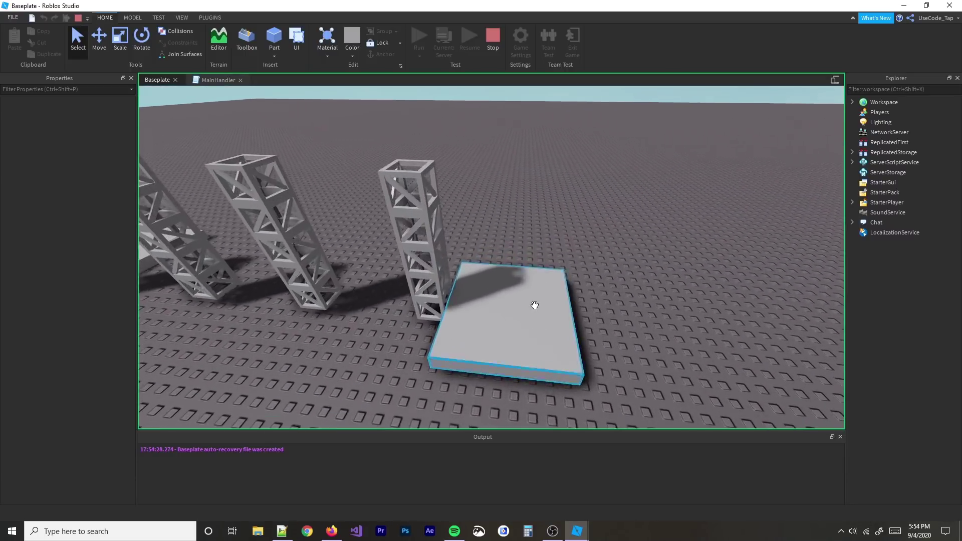
{"action": "key", "text": "w"}
{"action": "right_click_drag", "start_coordinate": [535, 306], "coordinate": [531, 305]}
{"action": "key", "text": "a"}
{"action": "key", "text": "s"}
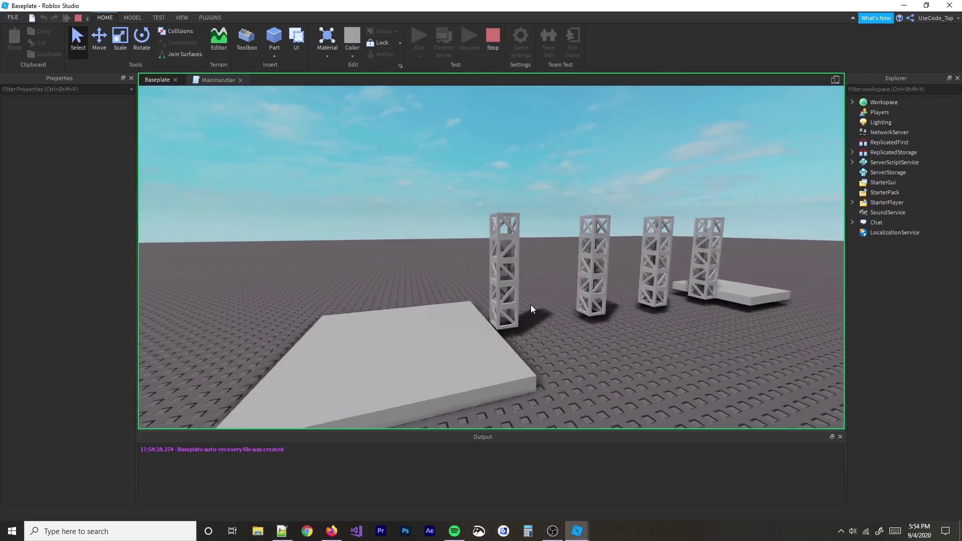
Examine the spawned truss level along its length, including the joint between its last tower and the checkpoint
{"action": "key", "text": "d"}
{"action": "key", "text": "s"}
{"action": "key", "text": "w"}
{"action": "key", "text": "s"}
{"action": "key", "text": "w"}
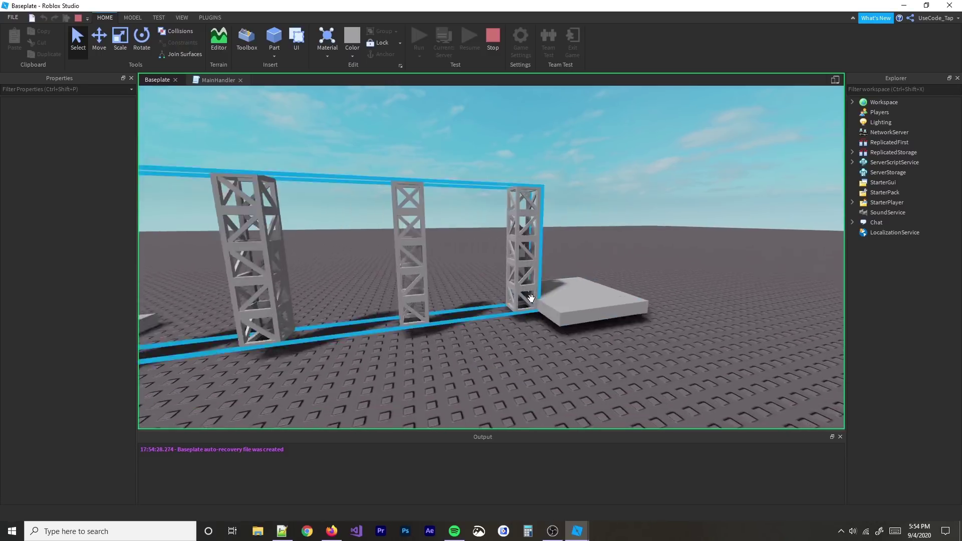
{"action": "scroll", "coordinate": [531, 298], "scroll_direction": "down", "scroll_amount": 5}
{"action": "scroll", "coordinate": [548, 279], "scroll_direction": "up", "scroll_amount": 5}
{"action": "scroll", "coordinate": [559, 278], "scroll_direction": "down", "scroll_amount": 2}
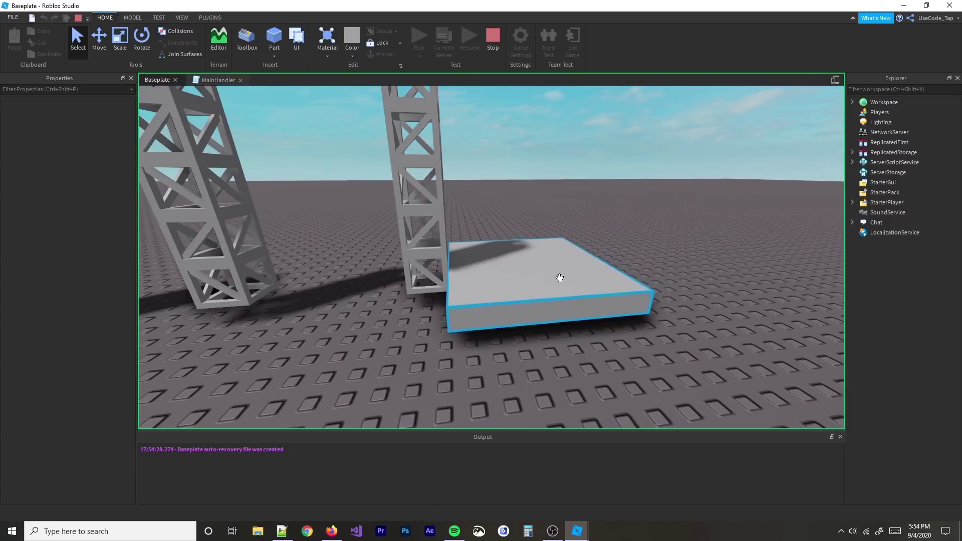
{"action": "left_click", "coordinate": [560, 278]}
{"action": "left_click", "coordinate": [681, 208]}
{"action": "key", "text": "s"}
{"action": "key", "text": "a"}
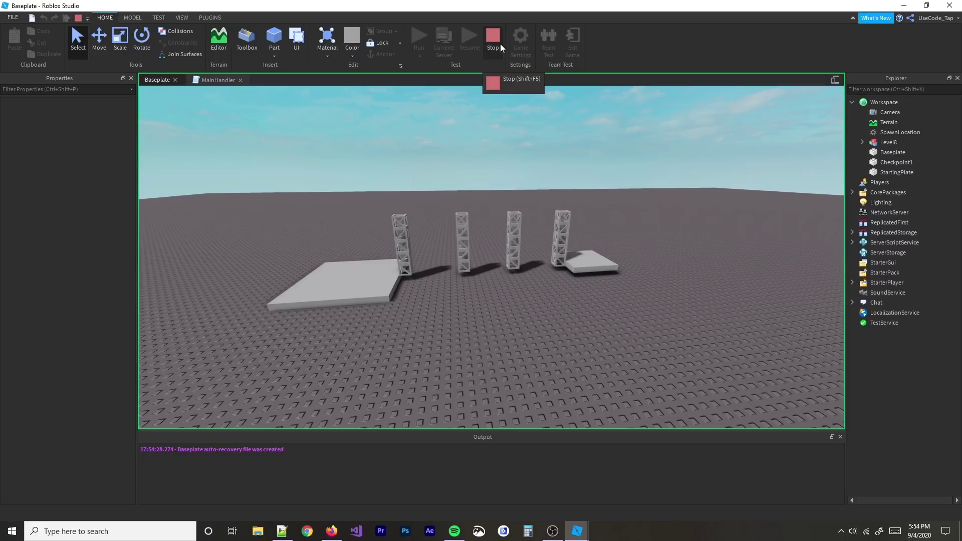
Stop the test, set maxLevels to 15 in MainHandler and run the place again
{"action": "left_click", "coordinate": [501, 44]}
{"action": "left_click", "coordinate": [226, 78]}
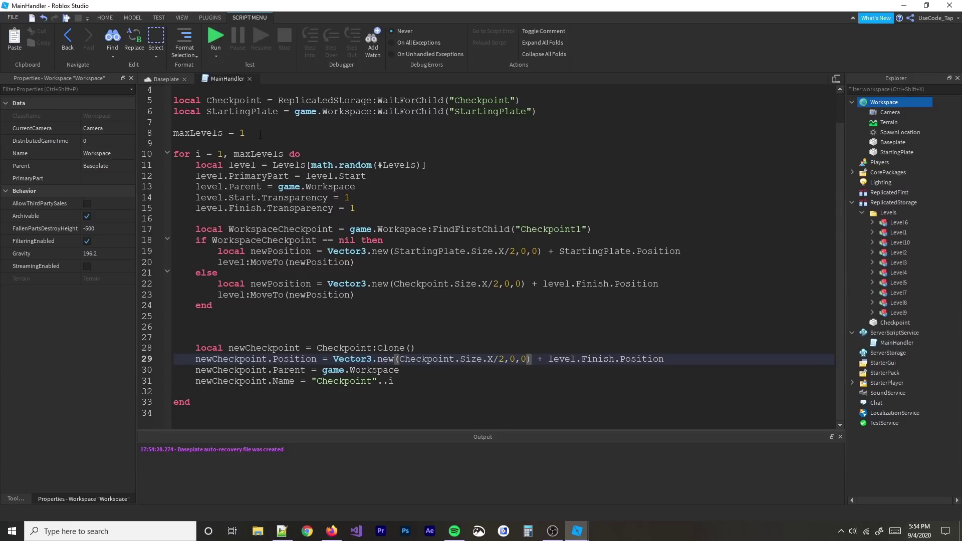
{"action": "double_click", "coordinate": [242, 133]}
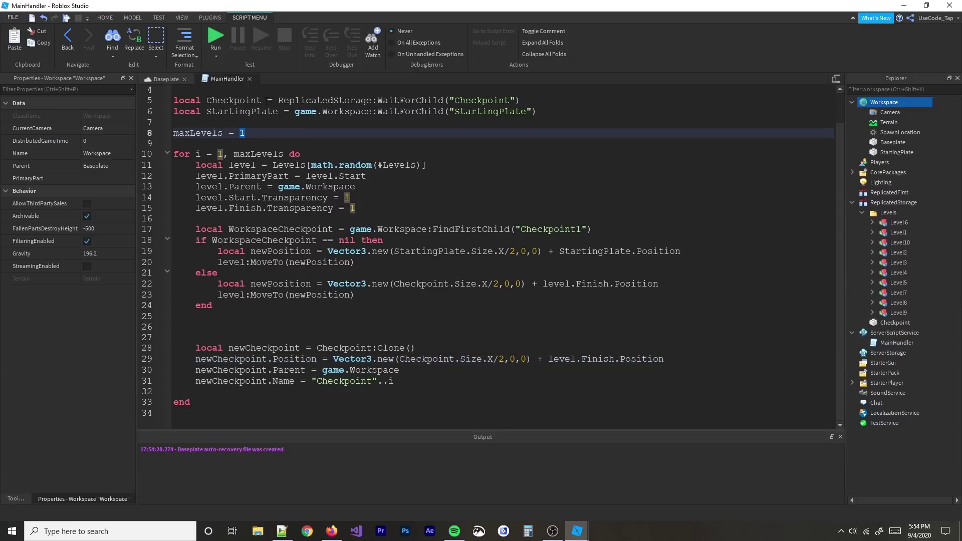
{"action": "type", "text": "1"}
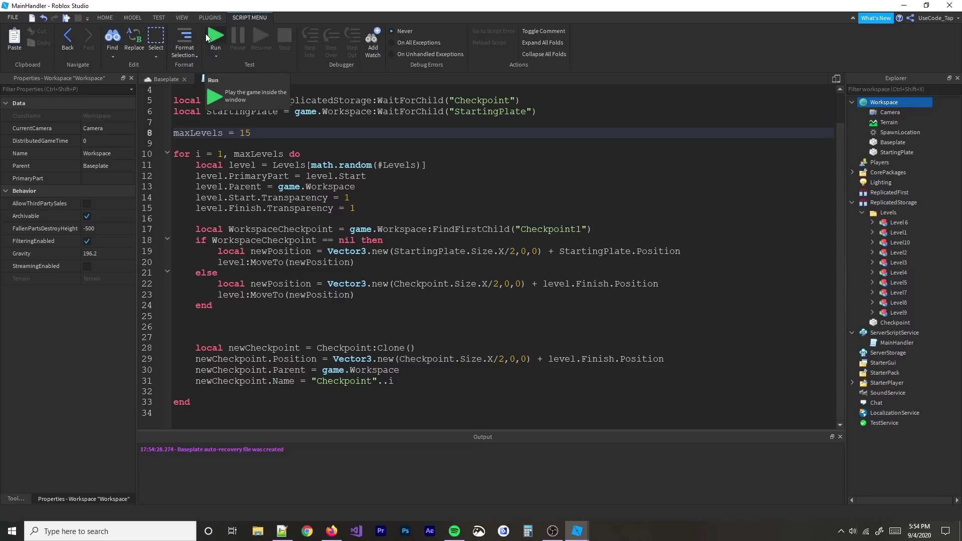
{"action": "left_click", "coordinate": [210, 43]}
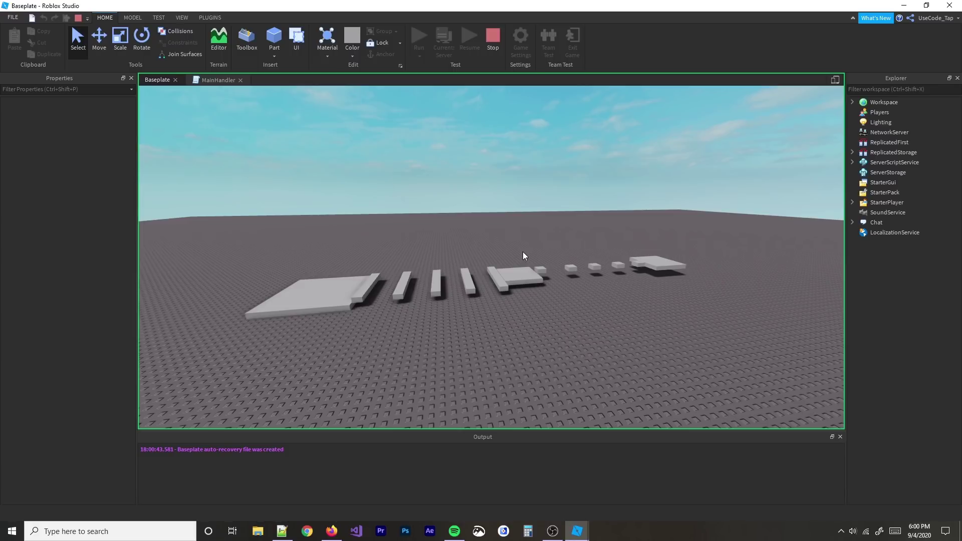
Return from the two-level test to MainHandler and raise maxLevels to 15
{"action": "left_click", "coordinate": [209, 80]}
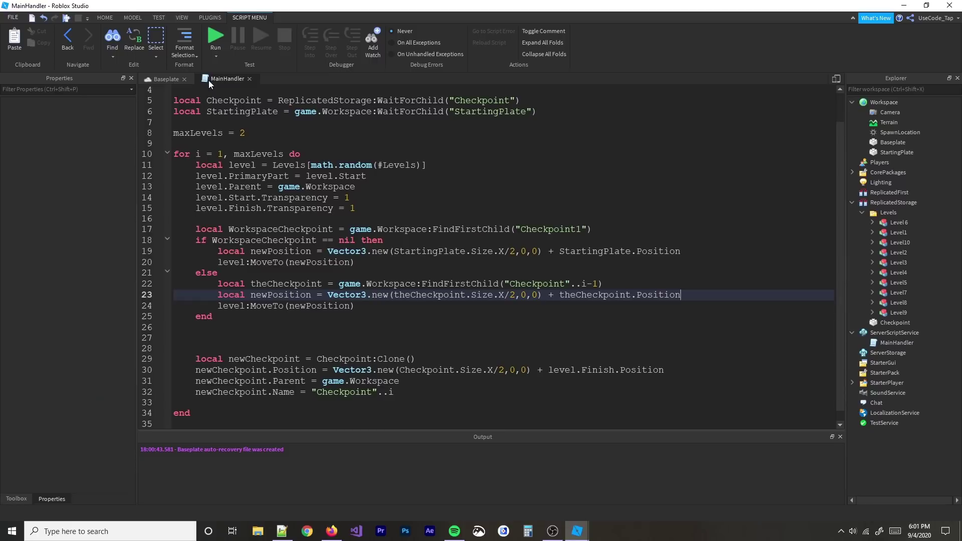
{"action": "left_click", "coordinate": [246, 133]}
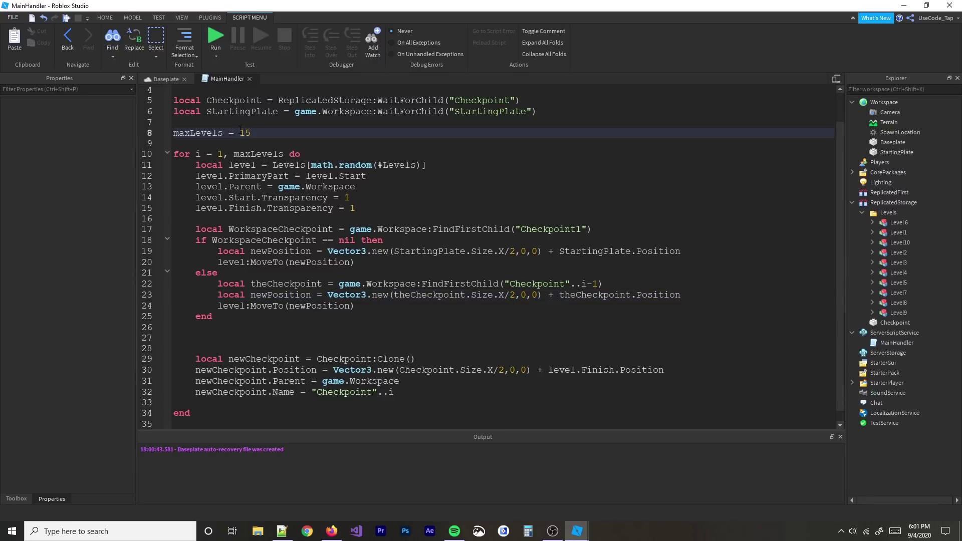
Run the place with maxLevels at 15 and look over the chain of spawned levels and checkpoints
{"action": "left_click", "coordinate": [166, 78]}
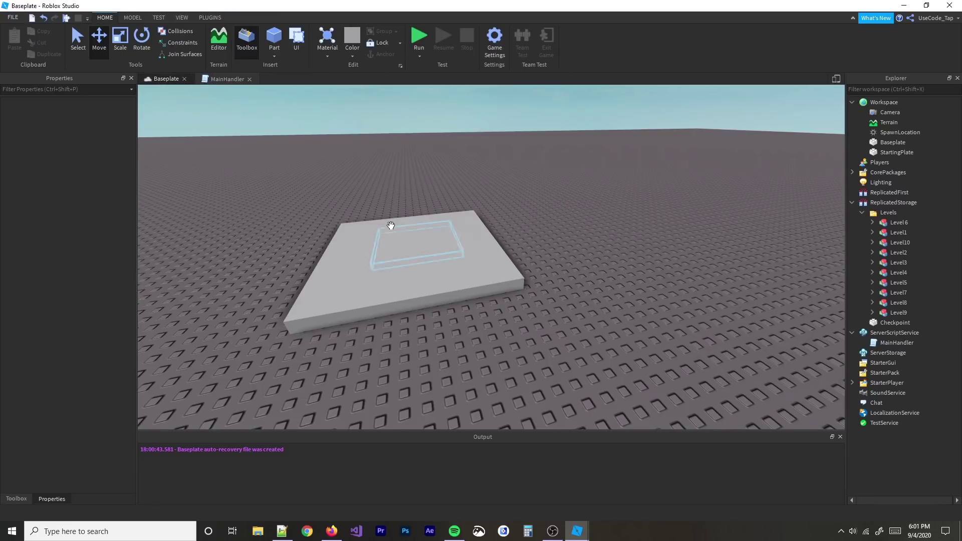
{"action": "scroll", "coordinate": [555, 183], "scroll_direction": "down", "scroll_amount": 4}
{"action": "right_click_drag", "start_coordinate": [549, 167], "coordinate": [560, 167]}
{"action": "scroll", "coordinate": [560, 167], "scroll_direction": "up", "scroll_amount": 1}
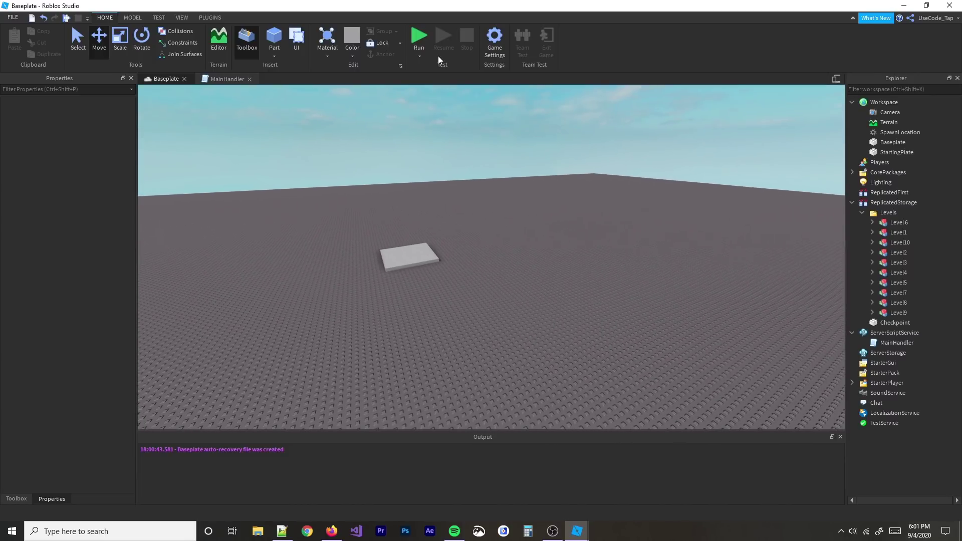
{"action": "left_click", "coordinate": [417, 33]}
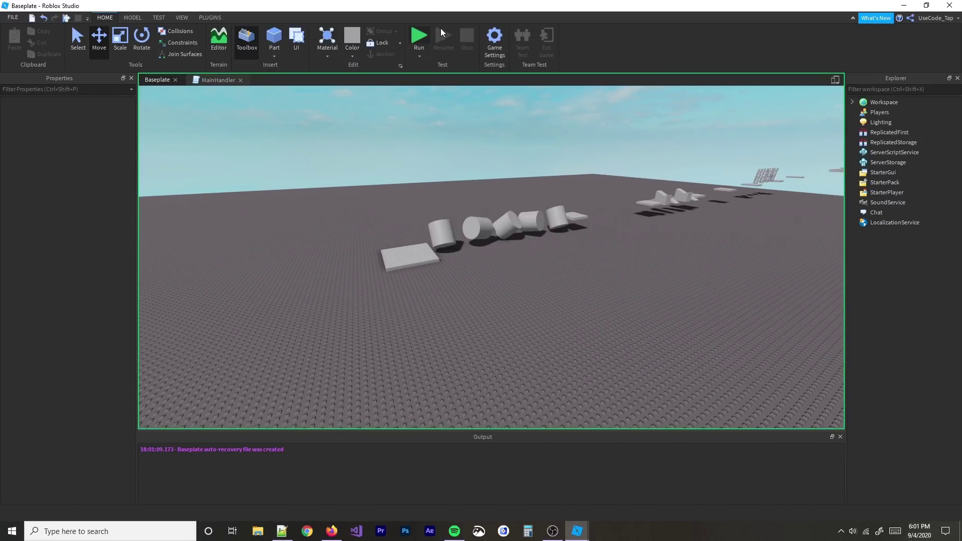
{"action": "right_click_drag", "start_coordinate": [466, 141], "coordinate": [466, 141]}
{"action": "key", "text": "w"}
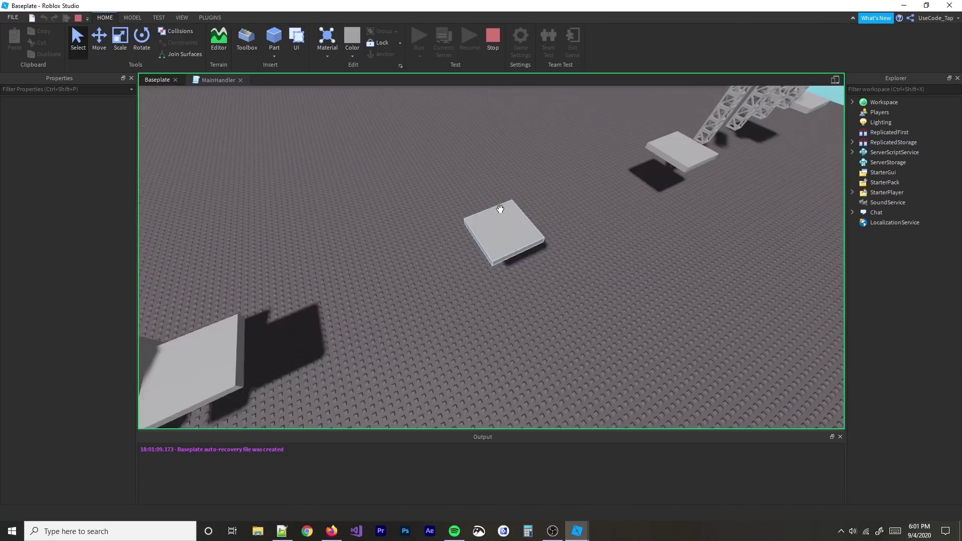
Review the levelSelected:Clone() loop in MainHandler, test-run the place with it, stop the test and return to the script
{"action": "left_click", "coordinate": [218, 80]}
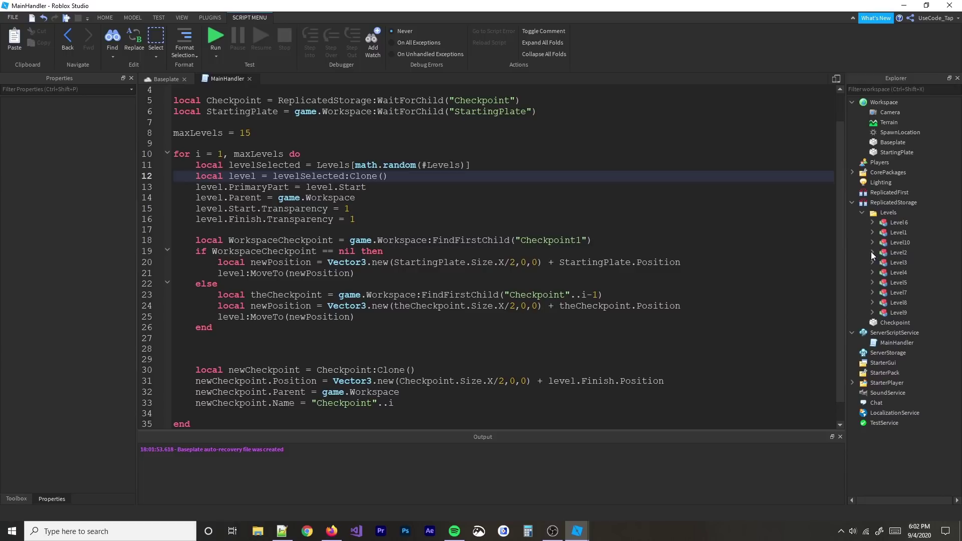
{"action": "left_click", "coordinate": [286, 155]}
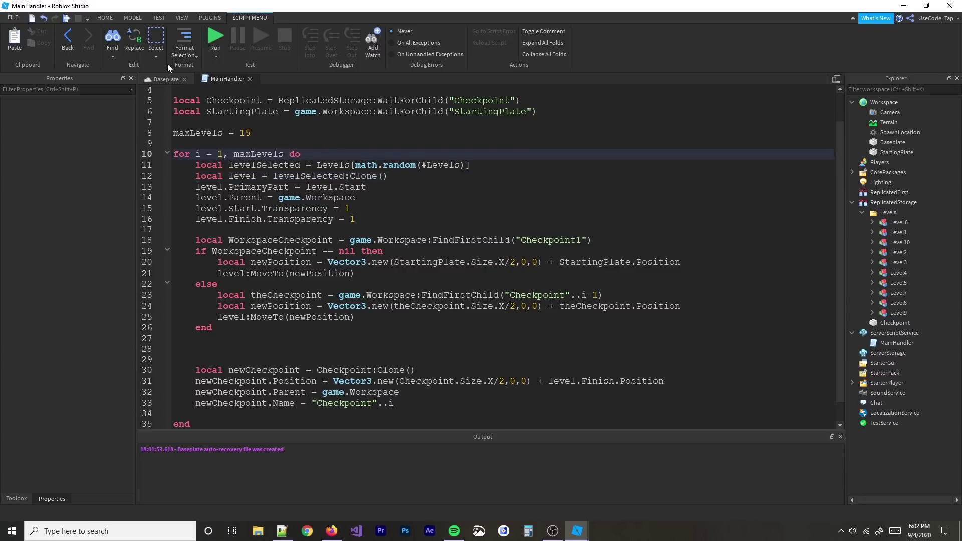
{"action": "left_click", "coordinate": [166, 79]}
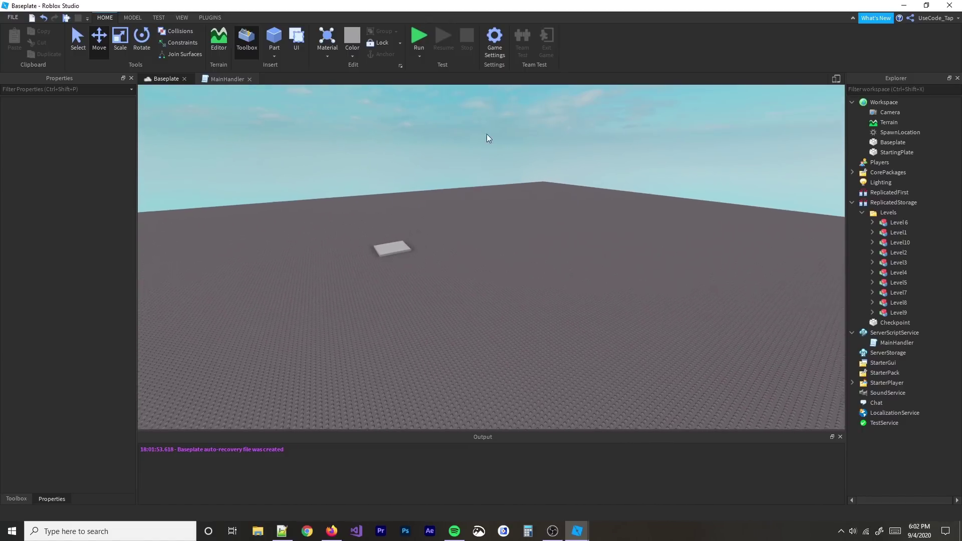
{"action": "left_click", "coordinate": [425, 41]}
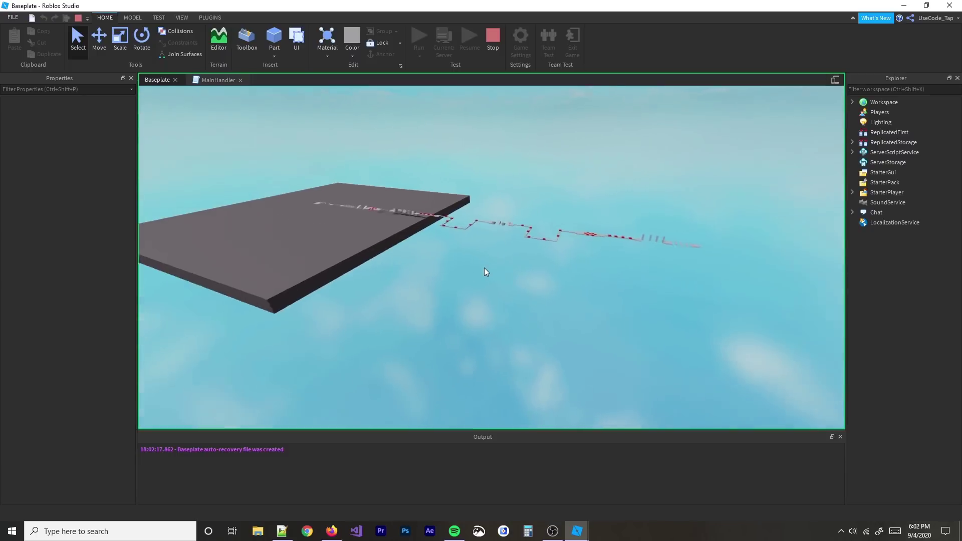
{"action": "left_click", "coordinate": [494, 41]}
{"action": "left_click", "coordinate": [216, 80]}
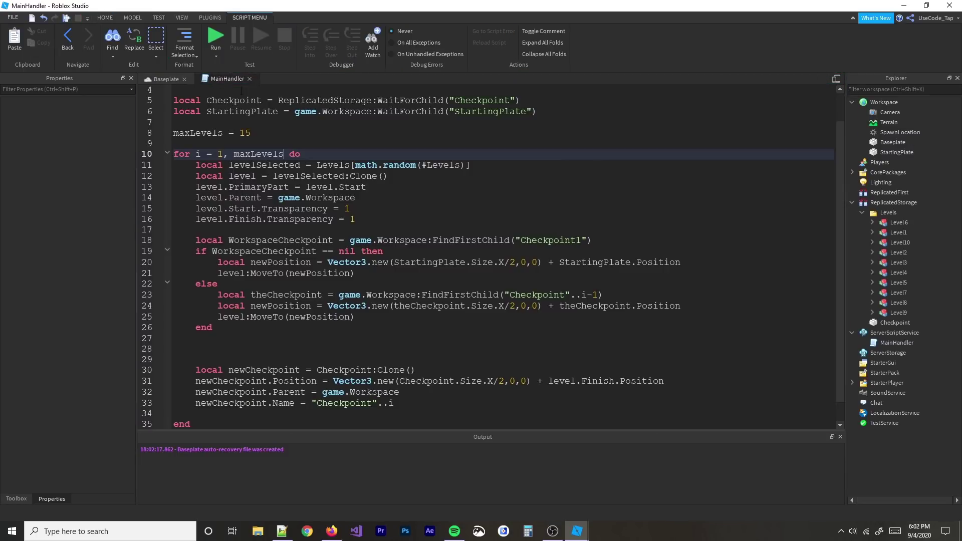
{"action": "left_click", "coordinate": [164, 79]}
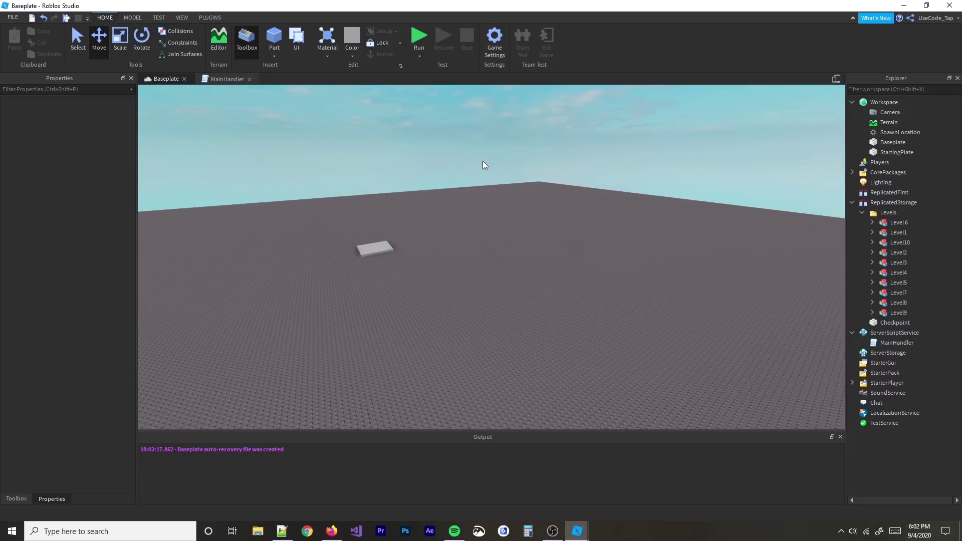
{"action": "right_click_drag", "start_coordinate": [483, 160], "coordinate": [508, 177]}
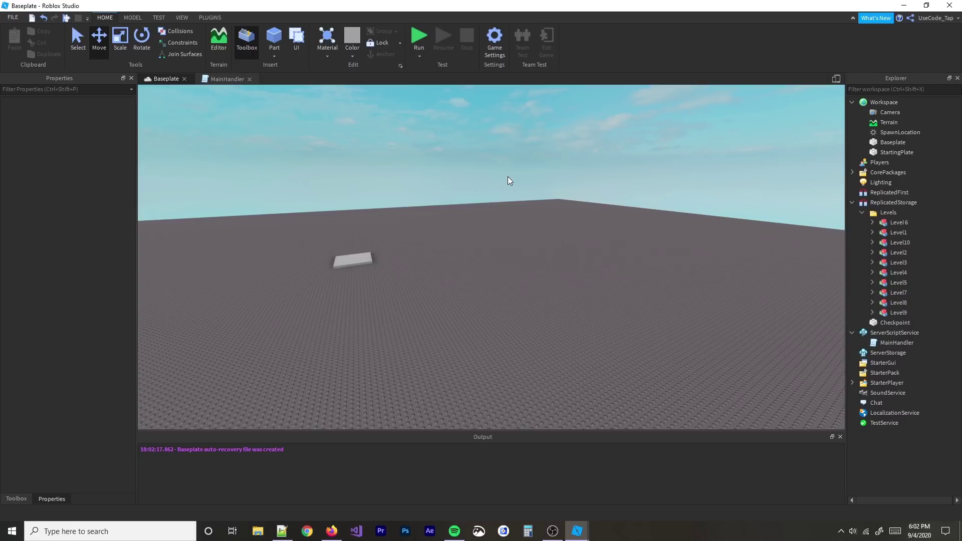
{"action": "left_click", "coordinate": [227, 78]}
{"action": "left_click", "coordinate": [167, 79]}
{"action": "right_click_drag", "start_coordinate": [446, 164], "coordinate": [444, 162]}
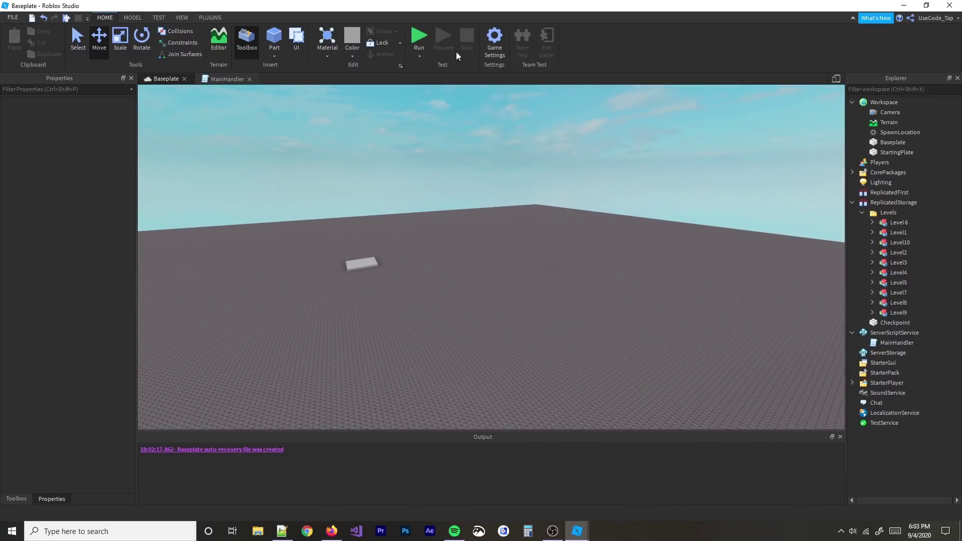
Run the place, check the line that assigns random brick colours to level parts in MainHandler, and stop the test
{"action": "left_click", "coordinate": [421, 38]}
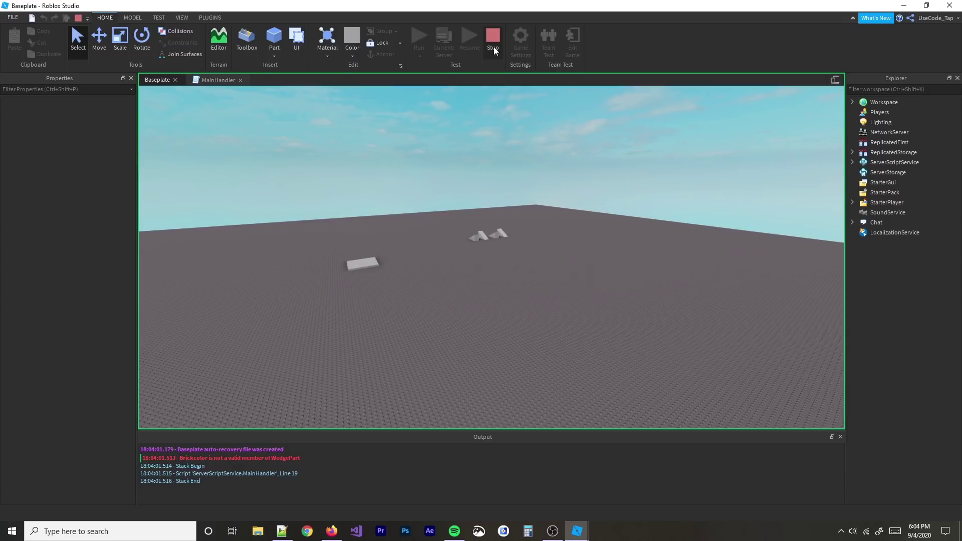
{"action": "double_click", "coordinate": [247, 460]}
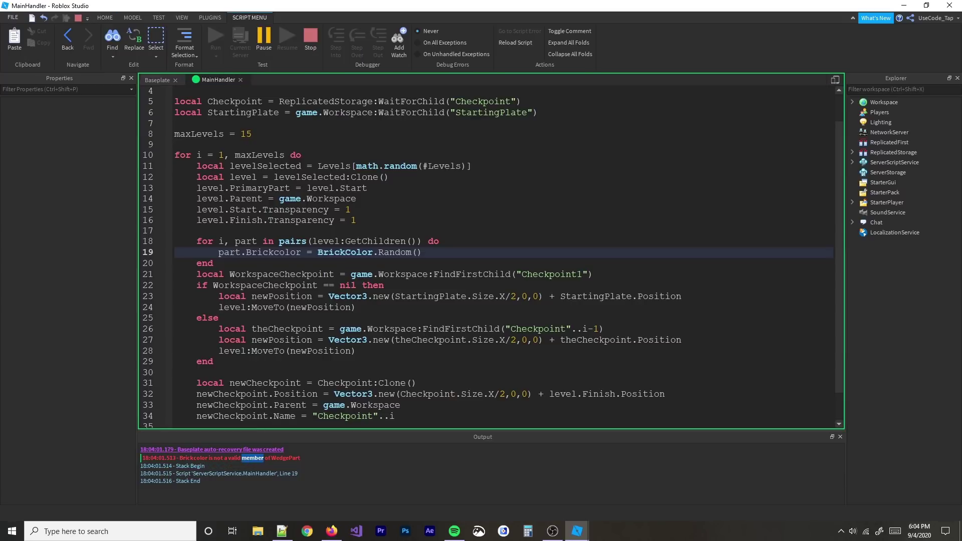
{"action": "left_click", "coordinate": [161, 80]}
{"action": "left_click", "coordinate": [494, 38]}
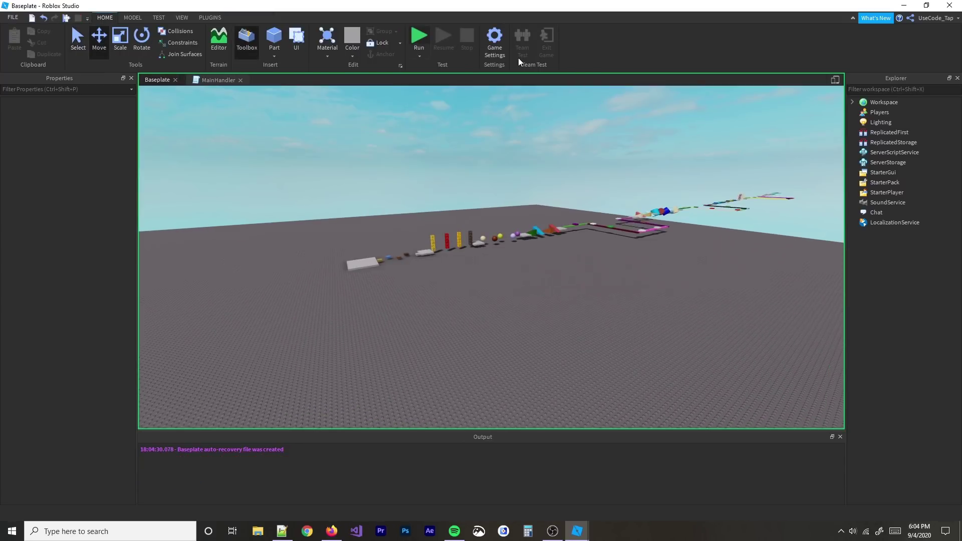
Run the place and travel along the chain to inspect the randomly coloured level parts
{"action": "key", "text": "F8"}
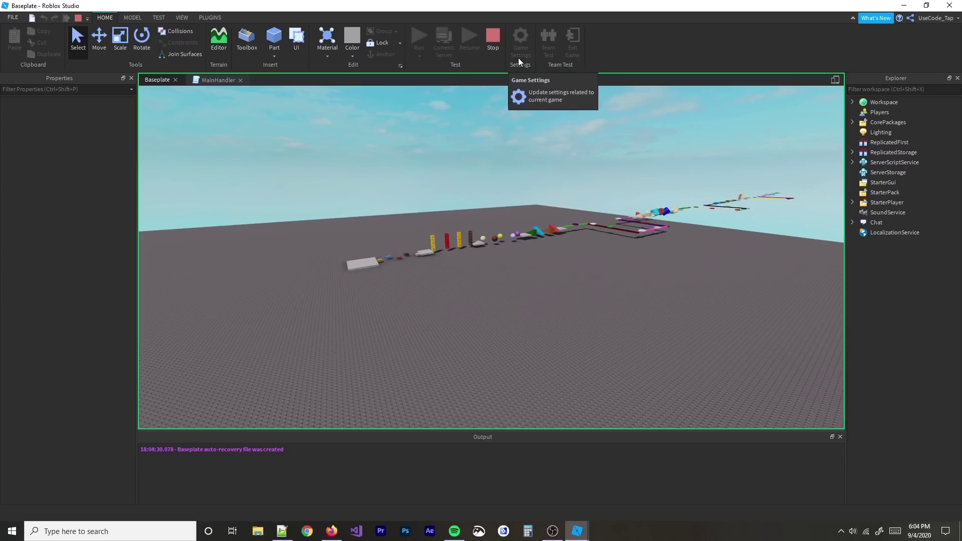
{"action": "key", "text": "w"}
{"action": "right_click_drag", "start_coordinate": [456, 124], "coordinate": [456, 124]}
{"action": "key", "text": "w"}
{"action": "right_click_drag", "start_coordinate": [515, 232], "coordinate": [516, 232]}
{"action": "key", "text": "w"}
{"action": "key", "text": "s"}
{"action": "key", "text": "w"}
{"action": "key", "text": "s"}
{"action": "key", "text": "w"}
{"action": "right_click_drag", "start_coordinate": [572, 209], "coordinate": [572, 209]}
{"action": "key", "text": "s"}
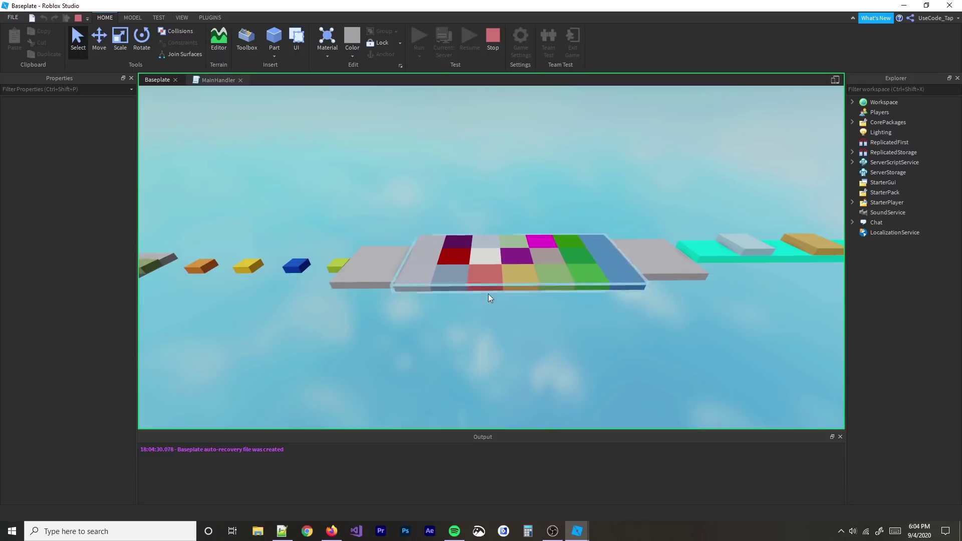
Examine the checkered level and the adjoining turquoise walkway level, including the checkpoint plate between them
{"action": "right_click_drag", "start_coordinate": [574, 292], "coordinate": [574, 291]}
{"action": "scroll", "coordinate": [407, 251], "scroll_direction": "up", "scroll_amount": 3}
{"action": "right_click_drag", "start_coordinate": [672, 233], "coordinate": [673, 233]}
{"action": "scroll", "coordinate": [673, 234], "scroll_direction": "up", "scroll_amount": 3}
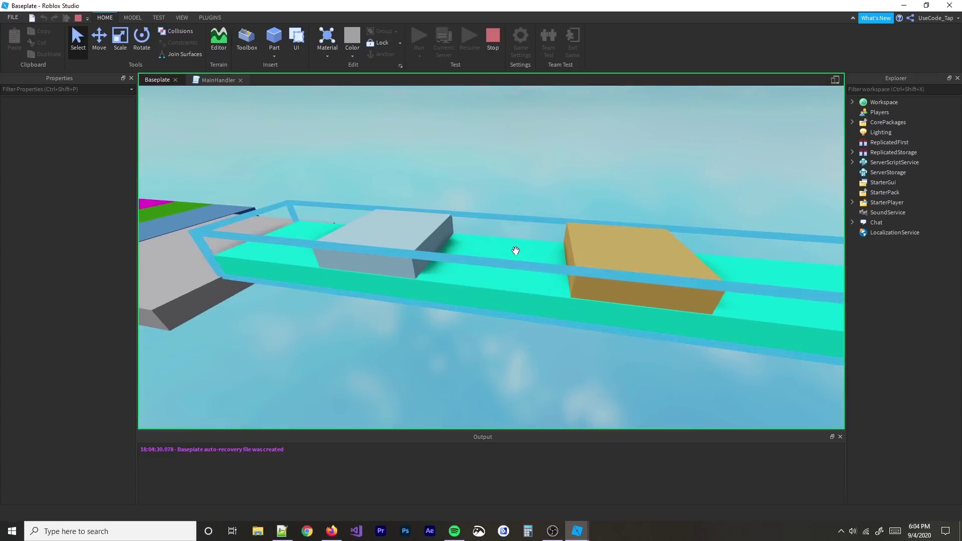
{"action": "scroll", "coordinate": [515, 249], "scroll_direction": "down", "scroll_amount": 5}
{"action": "key", "text": "a"}
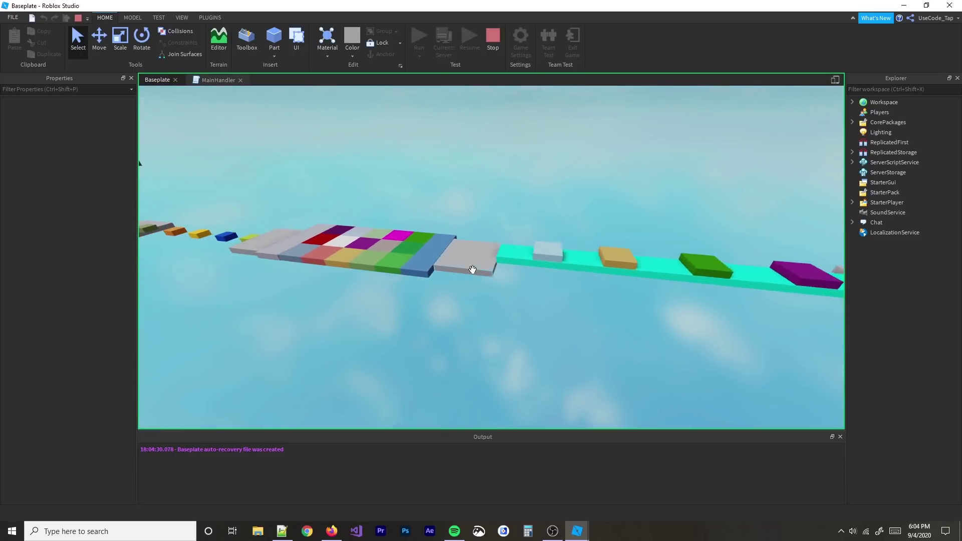
{"action": "key", "text": "a"}
{"action": "key", "text": "w"}
{"action": "right_click_drag", "start_coordinate": [476, 251], "coordinate": [476, 251]}
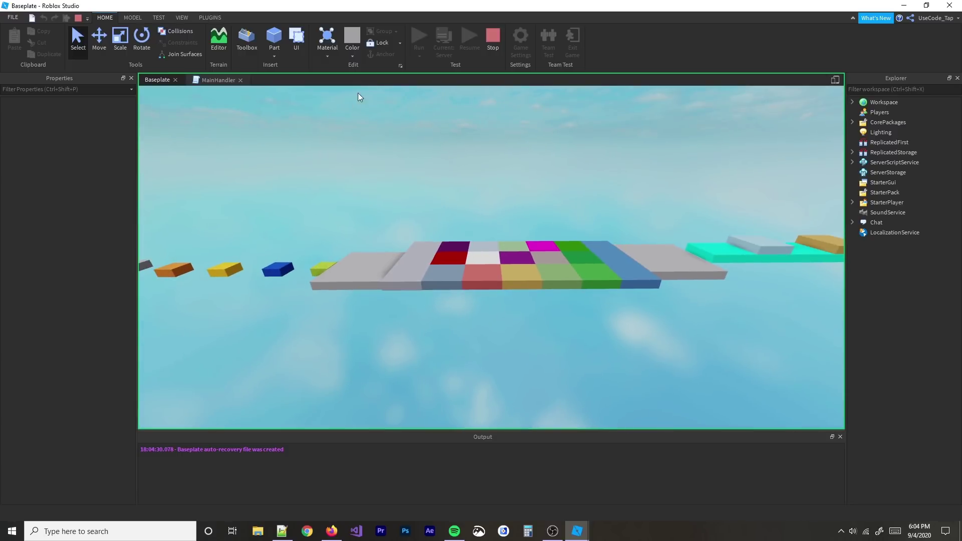
Look along the turquoise walkway back toward the baseplate to check the alignment of the whole level chain
{"action": "right_click_drag", "start_coordinate": [602, 165], "coordinate": [601, 164]}
{"action": "scroll", "coordinate": [602, 165], "scroll_direction": "up", "scroll_amount": 3}
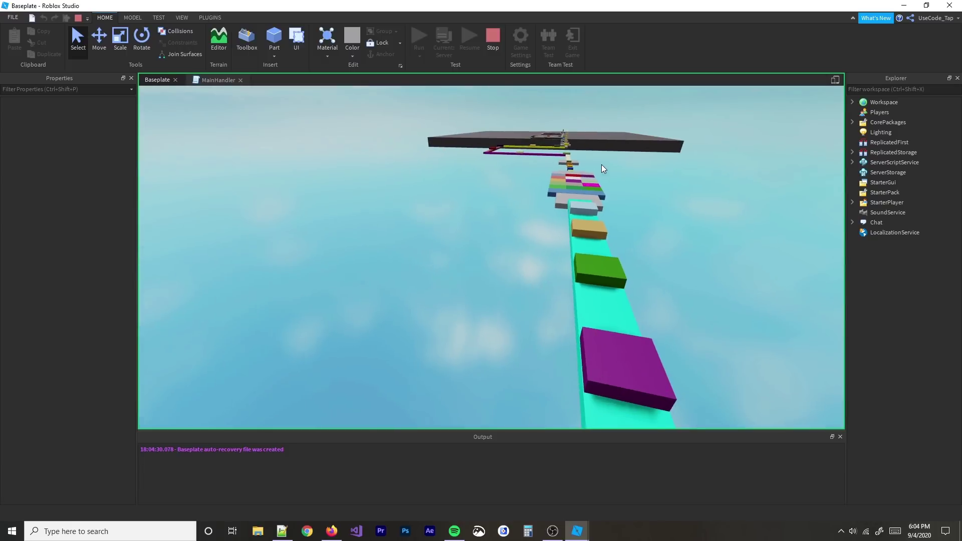
{"action": "scroll", "coordinate": [564, 240], "scroll_direction": "up", "scroll_amount": 5}
{"action": "right_click_drag", "start_coordinate": [564, 240], "coordinate": [564, 240]}
{"action": "scroll", "coordinate": [564, 240], "scroll_direction": "down", "scroll_amount": 4}
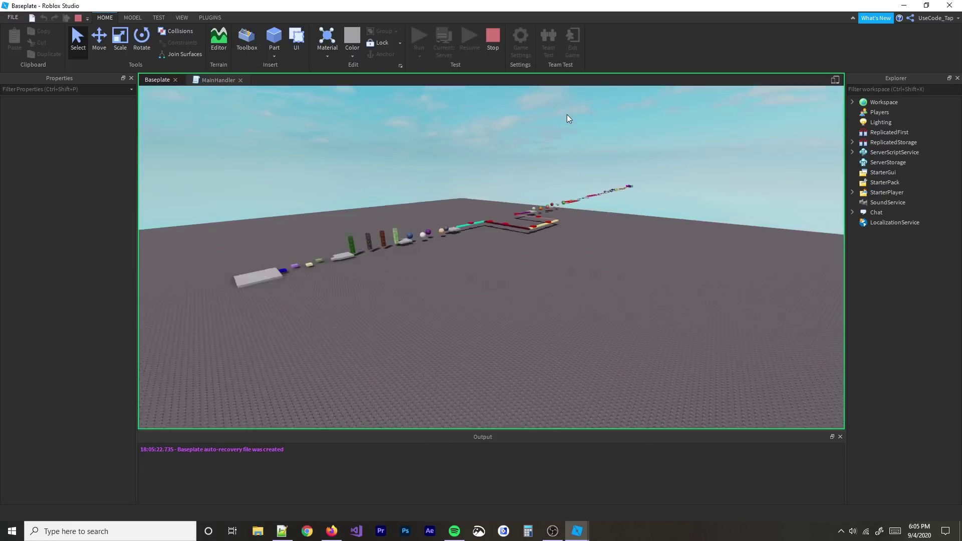
Follow the newly generated level chain past the baseplate's edge, inspect its coloured tiles, and stop the test
{"action": "key", "text": "w"}
{"action": "key", "text": "w"}
{"action": "right_click_drag", "start_coordinate": [567, 114], "coordinate": [503, 140]}
{"action": "scroll", "coordinate": [505, 141], "scroll_direction": "up", "scroll_amount": 5}
{"action": "right_click_drag", "start_coordinate": [585, 139], "coordinate": [609, 153]}
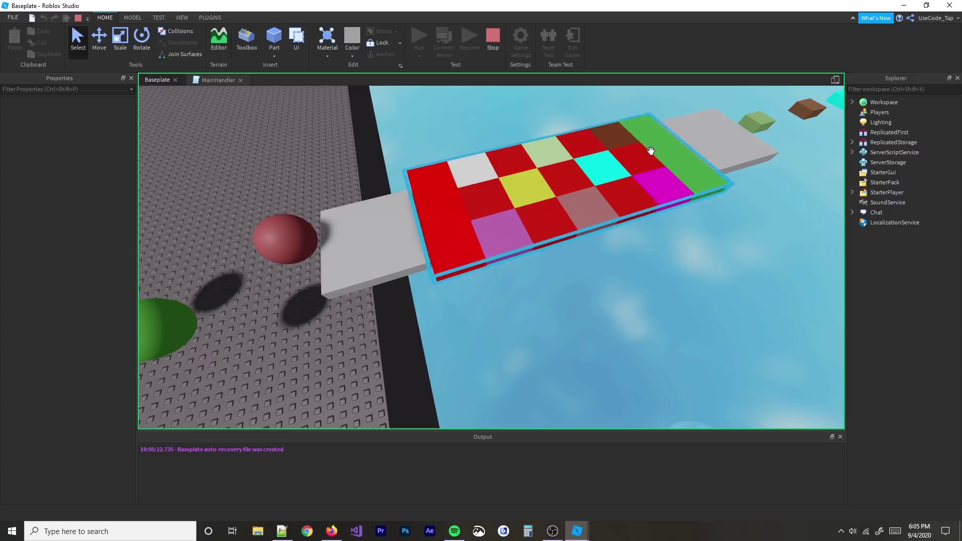
{"action": "right_click_drag", "start_coordinate": [743, 145], "coordinate": [742, 145]}
{"action": "key", "text": "w"}
{"action": "key", "text": "w"}
{"action": "right_click_drag", "start_coordinate": [425, 189], "coordinate": [426, 189]}
{"action": "scroll", "coordinate": [425, 188], "scroll_direction": "up", "scroll_amount": 3}
{"action": "left_click", "coordinate": [494, 40]}
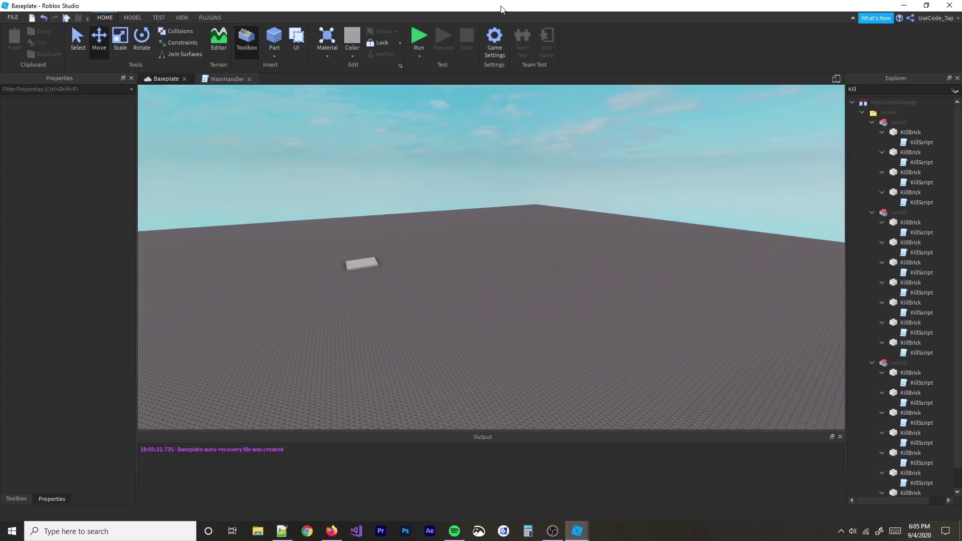
Start a play test with a character and jump from the starting plate onto the first coloured bars
{"action": "left_click", "coordinate": [420, 56]}
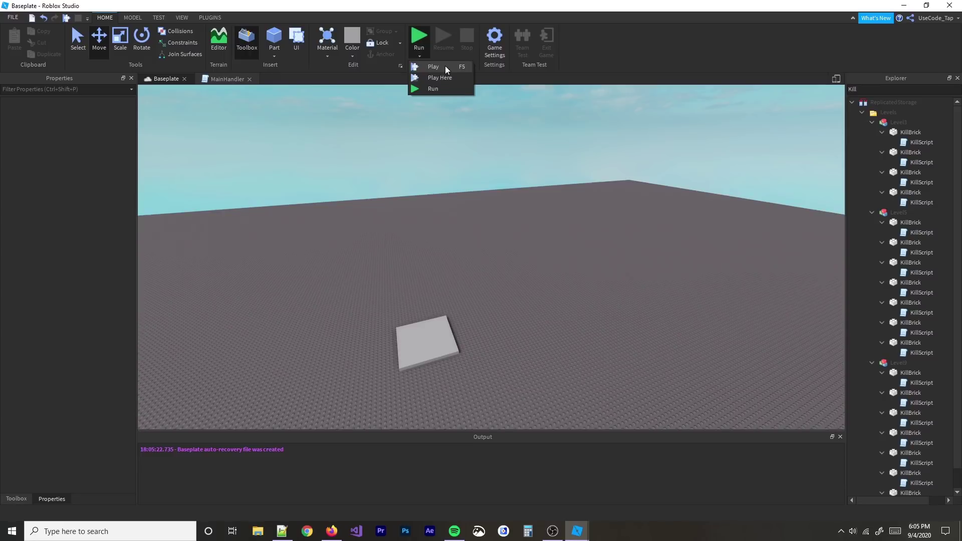
{"action": "left_click", "coordinate": [445, 65]}
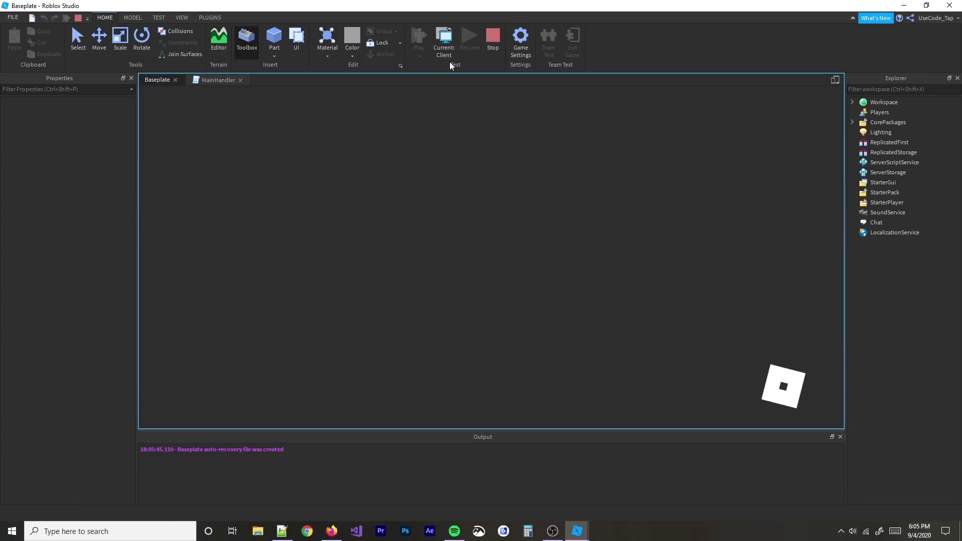
{"action": "scroll", "coordinate": [619, 207], "scroll_direction": "up", "scroll_amount": 5}
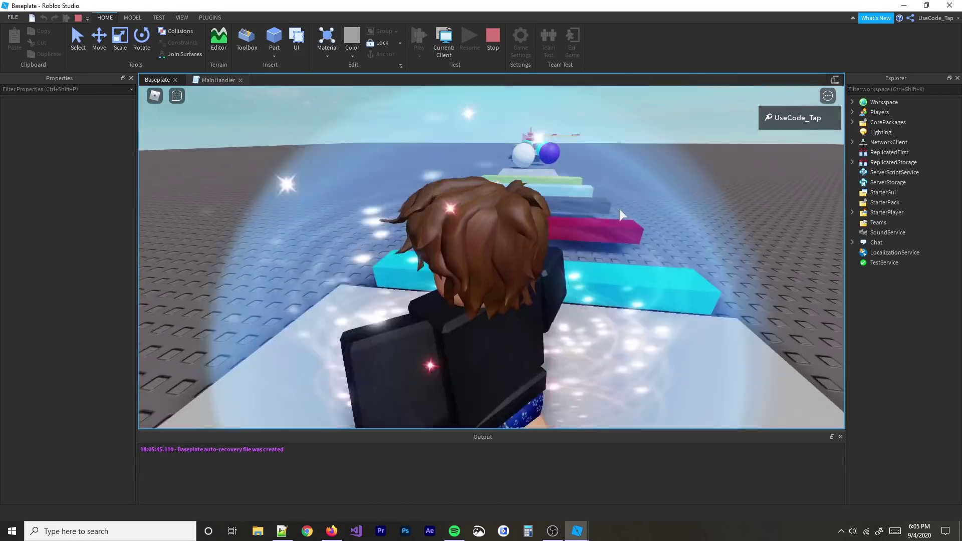
{"action": "key", "text": "w"}
{"action": "scroll", "coordinate": [491, 255], "scroll_direction": "down", "scroll_amount": 2}
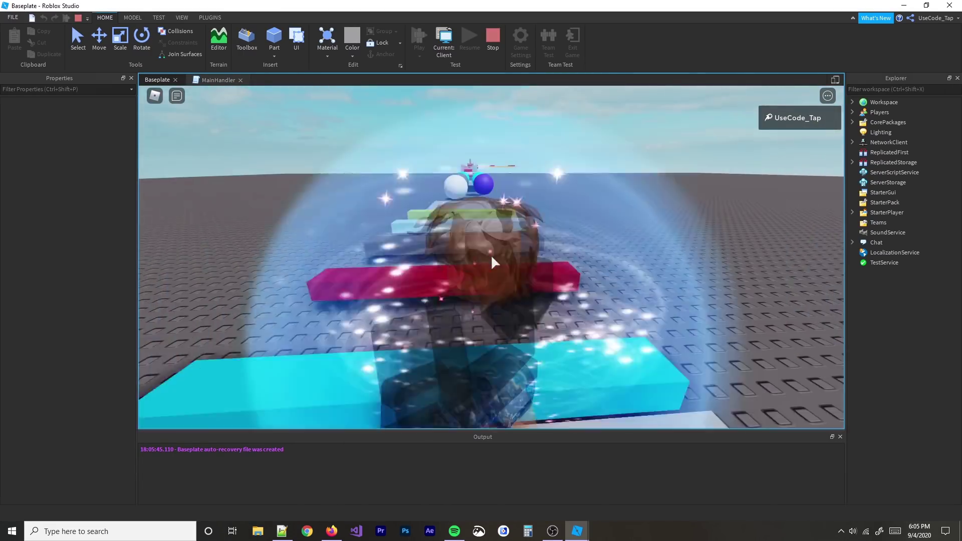
{"action": "scroll", "coordinate": [491, 255], "scroll_direction": "down", "scroll_amount": 2}
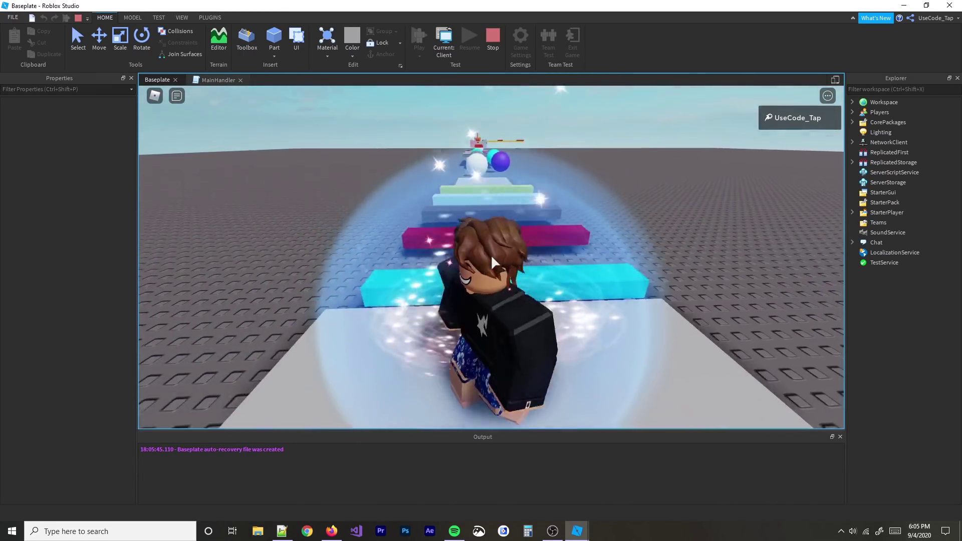
{"action": "scroll", "coordinate": [491, 255], "scroll_direction": "up", "scroll_amount": 3}
{"action": "scroll", "coordinate": [491, 254], "scroll_direction": "down", "scroll_amount": 3}
{"action": "key", "text": "w"}
{"action": "key", "text": "space"}
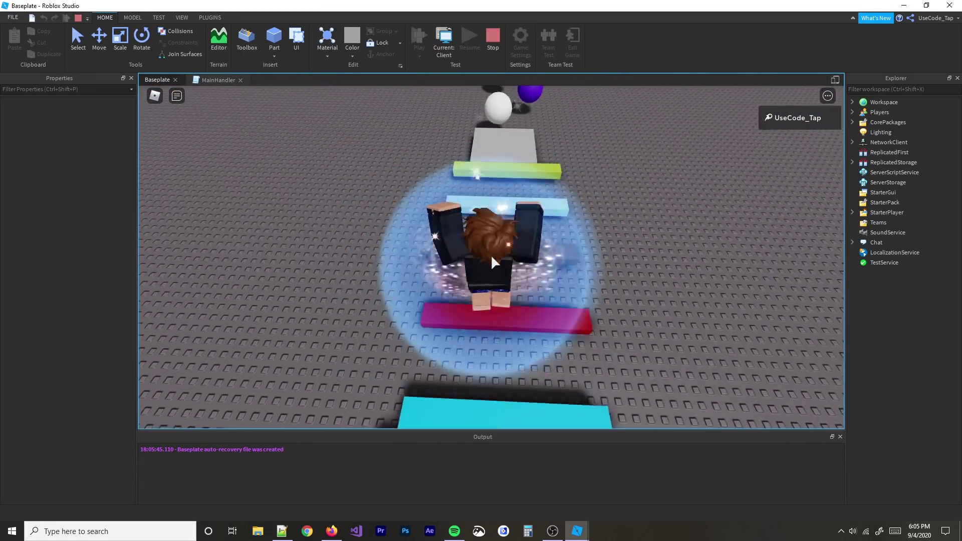
Play through the remaining bars, past the checkpoint and across the spheres toward the checkered level
{"action": "key", "text": "w"}
{"action": "right_click_drag", "start_coordinate": [491, 255], "coordinate": [491, 254]}
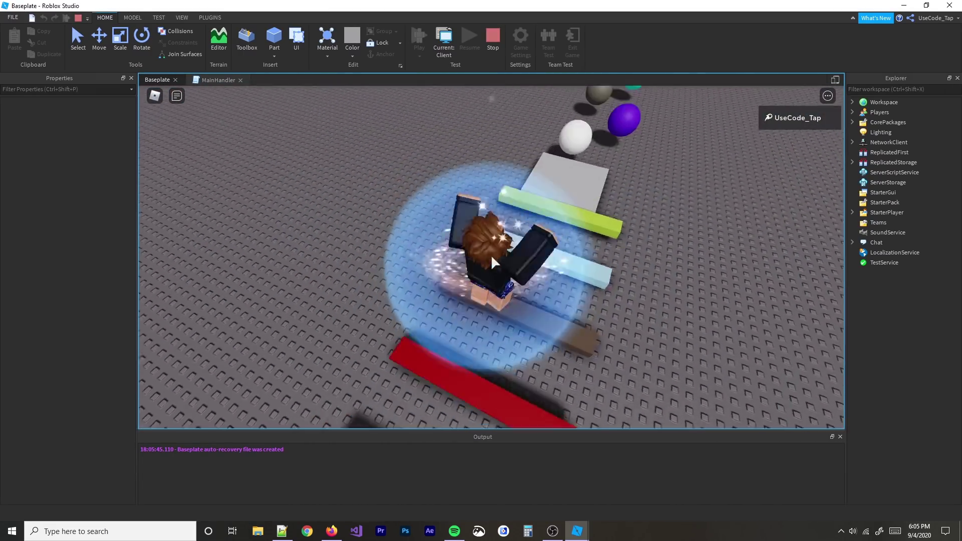
{"action": "key", "text": "space"}
{"action": "key", "text": "w"}
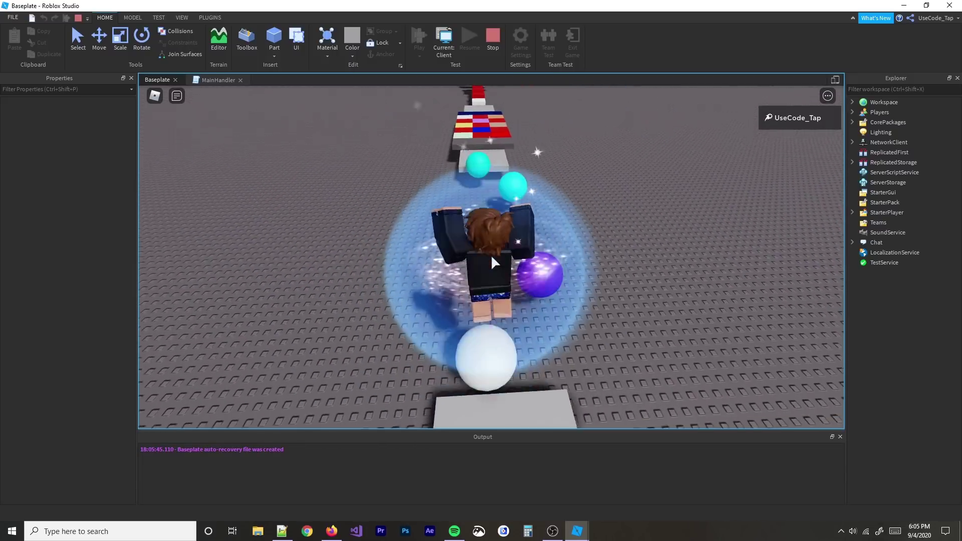
{"action": "key", "text": "w"}
{"action": "key", "text": "space"}
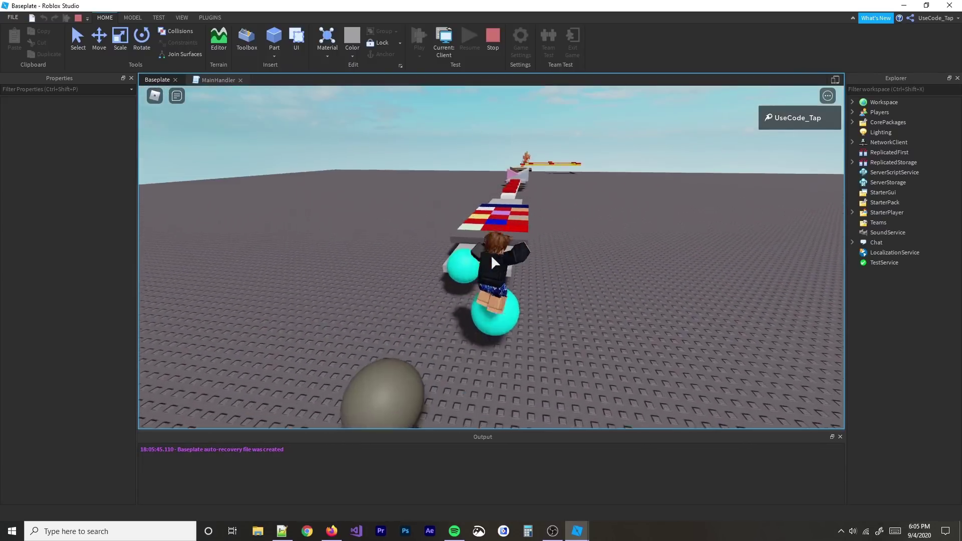
{"action": "right_click_drag", "start_coordinate": [492, 257], "coordinate": [492, 256]}
Stop the play test and start a new one
{"action": "left_click", "coordinate": [498, 37]}
{"action": "left_click", "coordinate": [493, 36]}
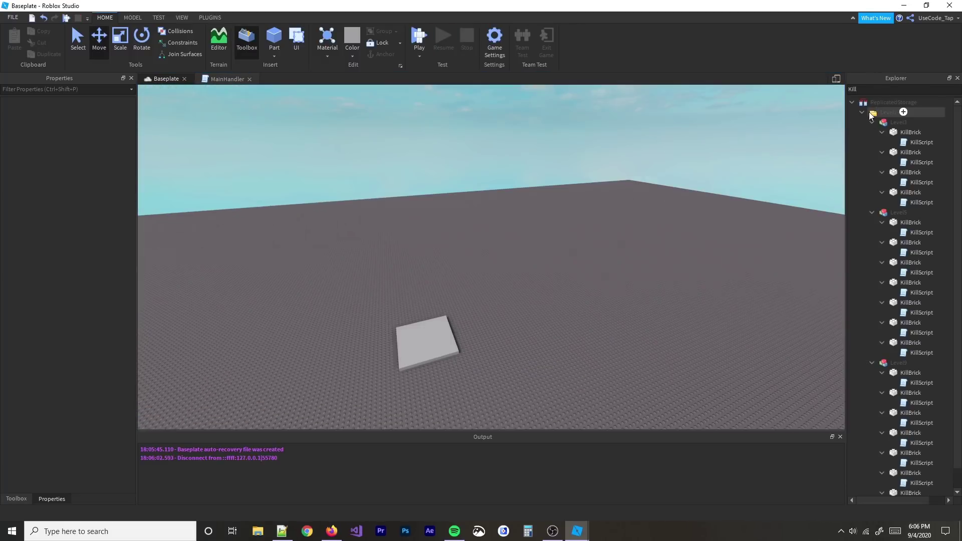
{"action": "left_click", "coordinate": [418, 36]}
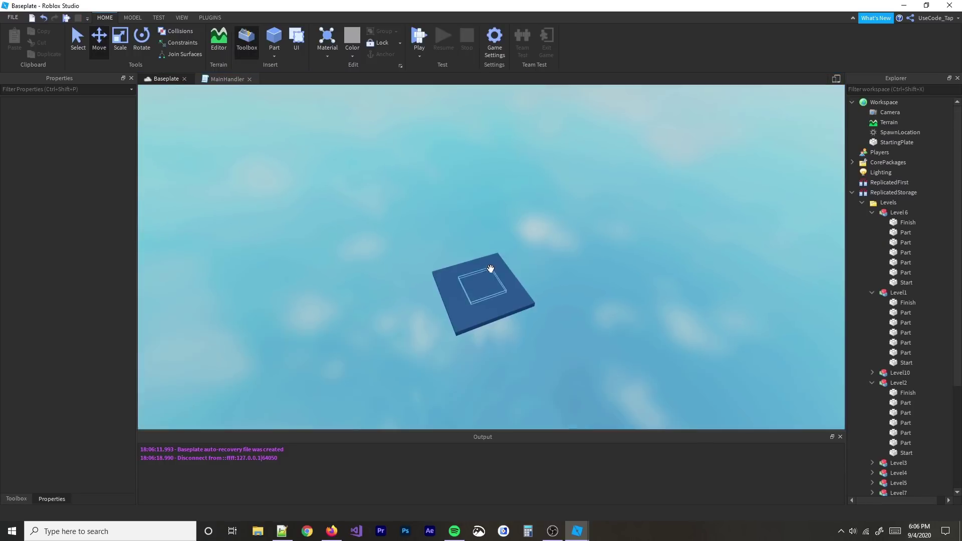
Move the character from the starting plate onto the cylinders and survey the whole generated level chain
{"action": "left_click", "coordinate": [501, 297]}
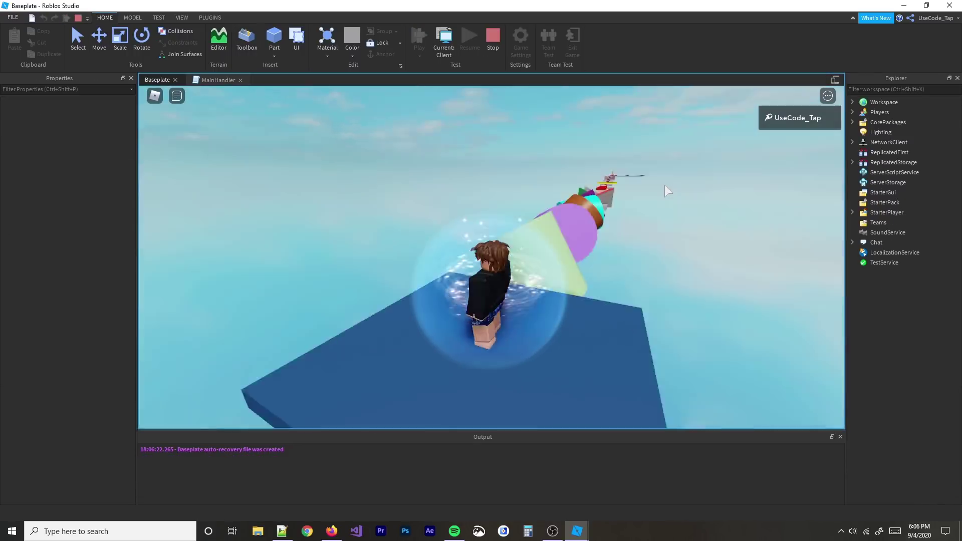
{"action": "right_click_drag", "start_coordinate": [664, 185], "coordinate": [664, 185]}
{"action": "scroll", "coordinate": [664, 185], "scroll_direction": "up", "scroll_amount": 5}
{"action": "key", "text": "w"}
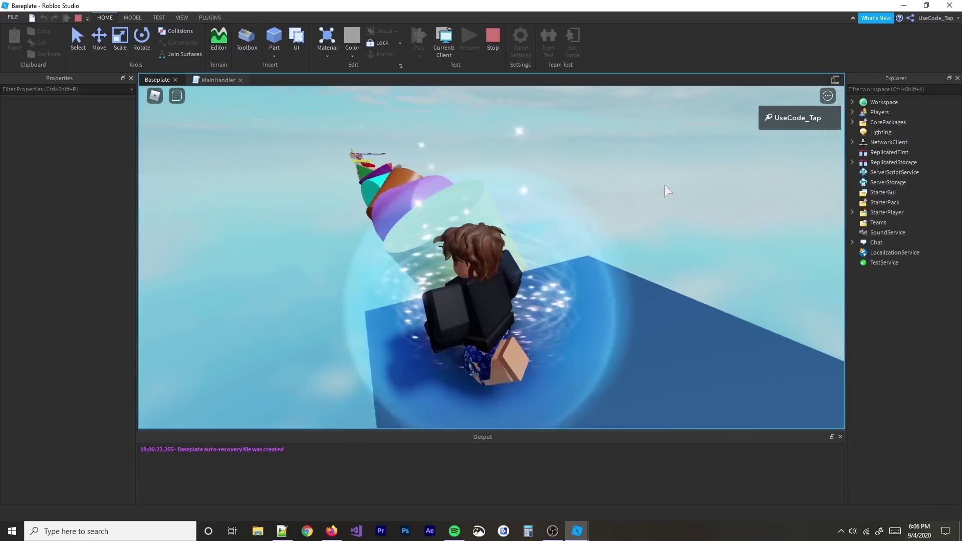
{"action": "scroll", "coordinate": [491, 254], "scroll_direction": "down", "scroll_amount": 5}
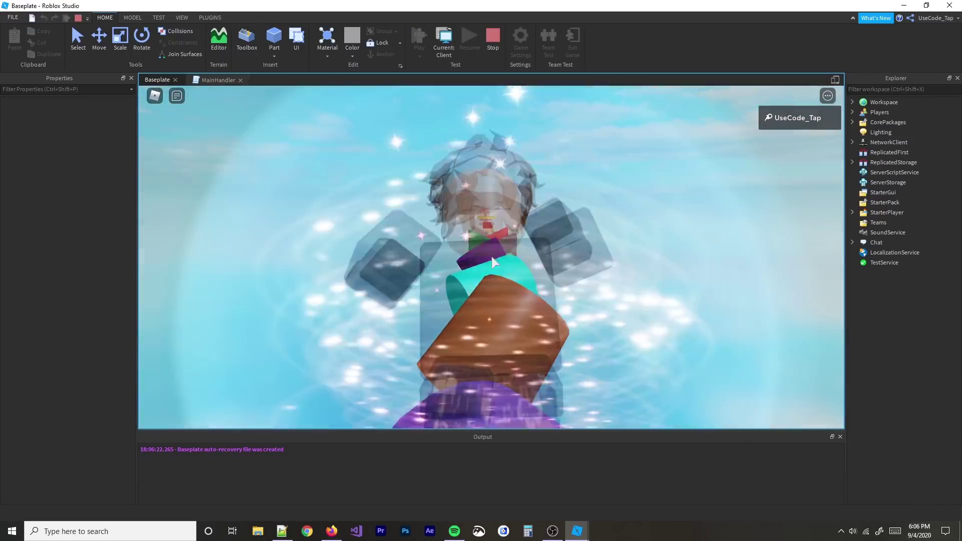
{"action": "scroll", "coordinate": [492, 257], "scroll_direction": "down", "scroll_amount": 4}
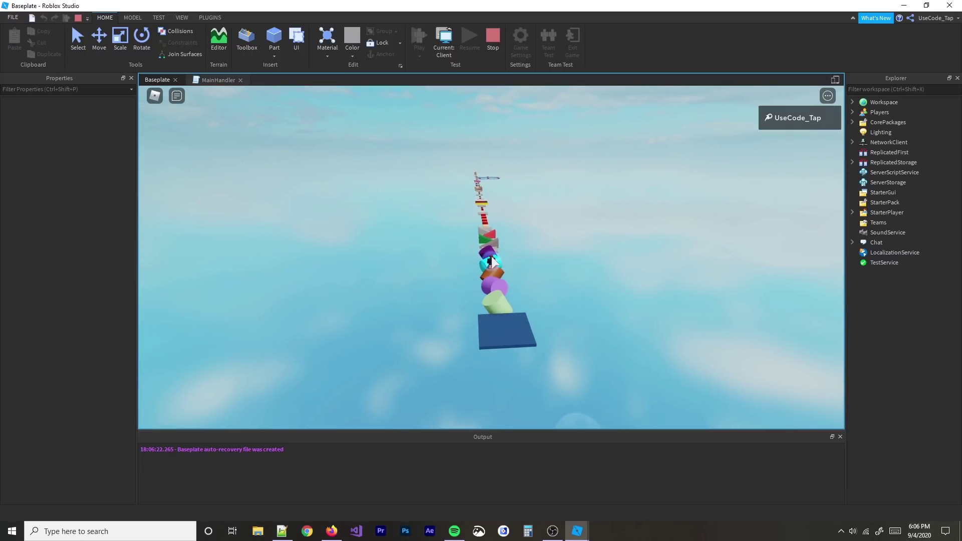
{"action": "right_click_drag", "start_coordinate": [492, 257], "coordinate": [492, 256]}
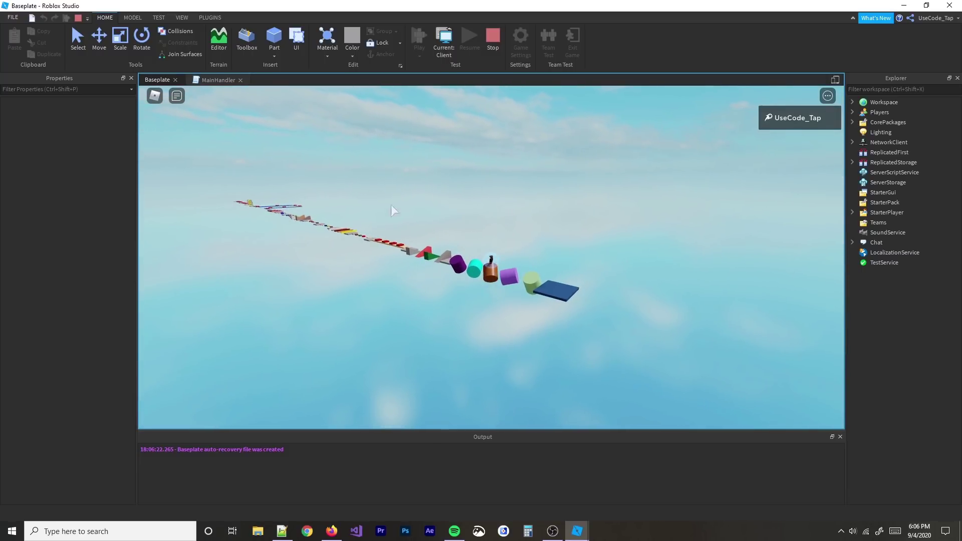
{"action": "right_click_drag", "start_coordinate": [546, 326], "coordinate": [545, 327]}
Play through the remaining cylinders and the coloured wedges to the grey checkpoint before the beam with red blocks
{"action": "scroll", "coordinate": [545, 327], "scroll_direction": "up", "scroll_amount": 6}
{"action": "scroll", "coordinate": [545, 326], "scroll_direction": "up", "scroll_amount": 5}
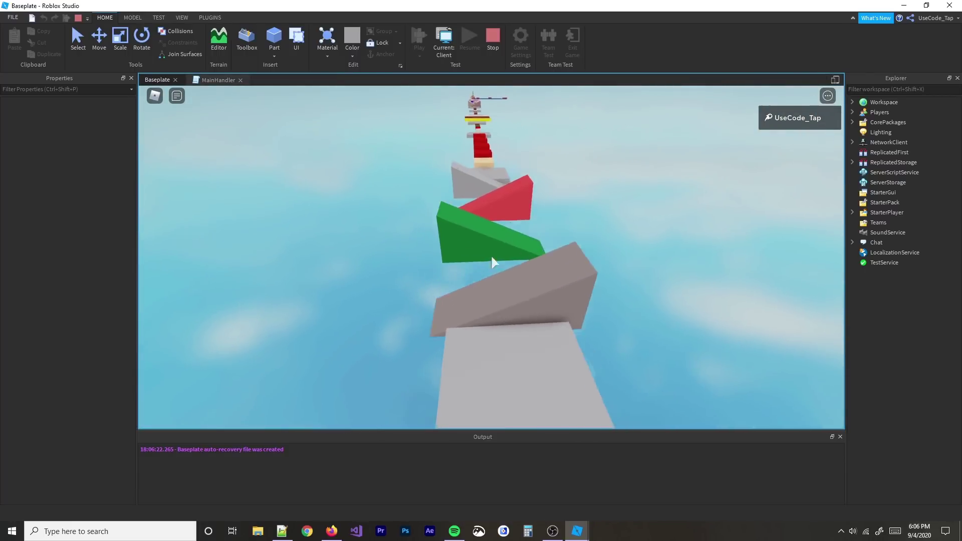
{"action": "key", "text": "w"}
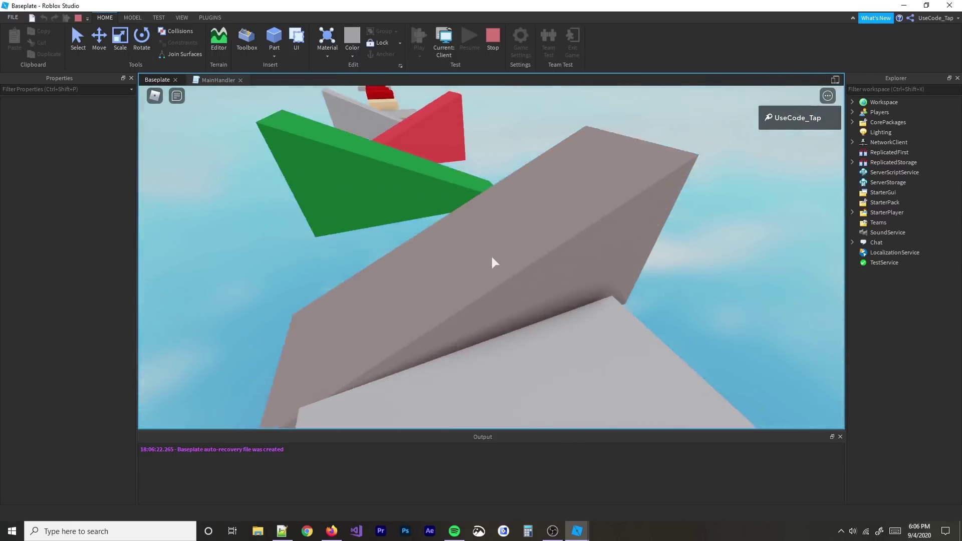
{"action": "key", "text": "space"}
{"action": "key", "text": "space"}
{"action": "key", "text": "space"}
{"action": "scroll", "coordinate": [491, 257], "scroll_direction": "down", "scroll_amount": 4}
{"action": "key", "text": "w"}
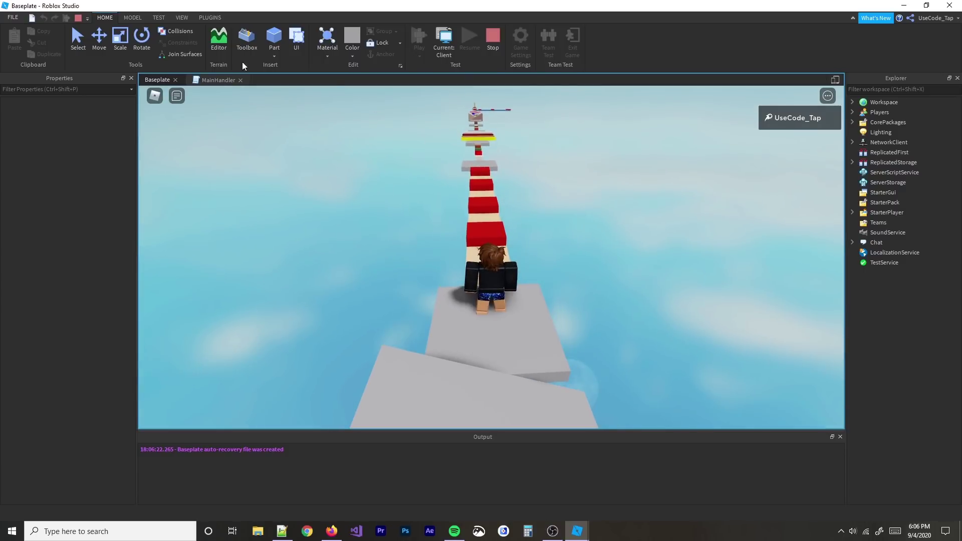
Try to cross the cream beam with the red blocks
{"action": "key", "text": "w"}
{"action": "right_click_drag", "start_coordinate": [498, 213], "coordinate": [492, 256]}
{"action": "key", "text": "space"}
{"action": "scroll", "coordinate": [492, 257], "scroll_direction": "up", "scroll_amount": 4}
{"action": "scroll", "coordinate": [491, 255], "scroll_direction": "down", "scroll_amount": 10}
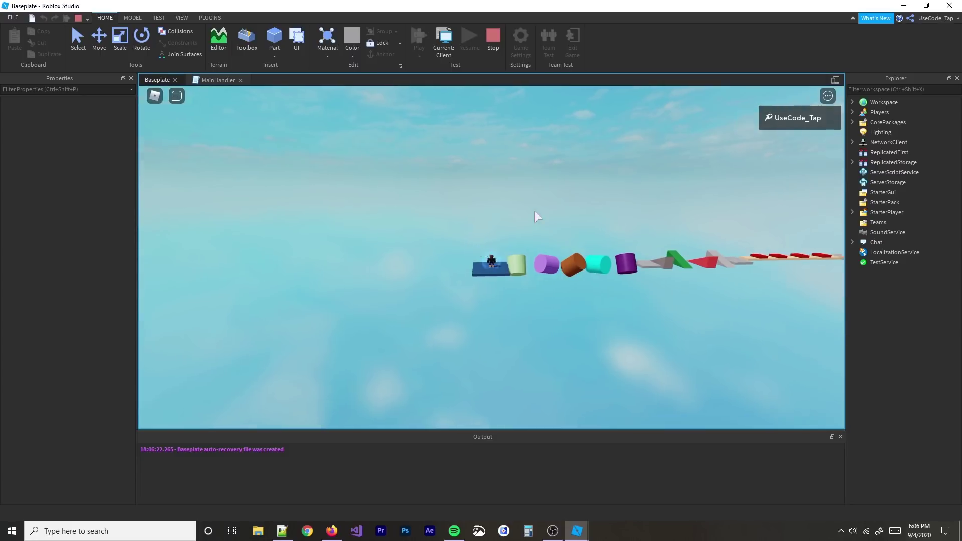
Replay the course from the starting plate across the cylinders and wedges to the beam with red blocks
{"action": "scroll", "coordinate": [534, 212], "scroll_direction": "up", "scroll_amount": 10}
{"action": "key", "text": "w"}
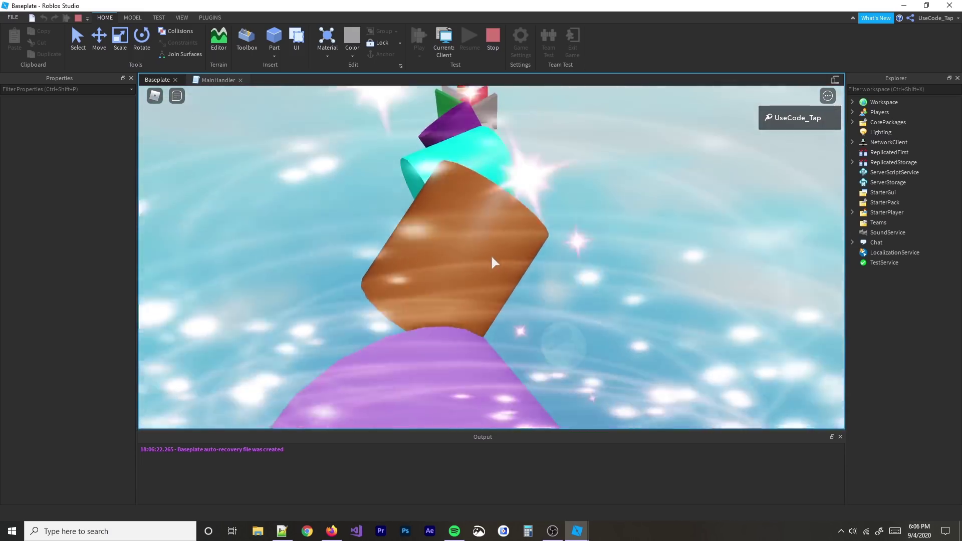
{"action": "key", "text": "w"}
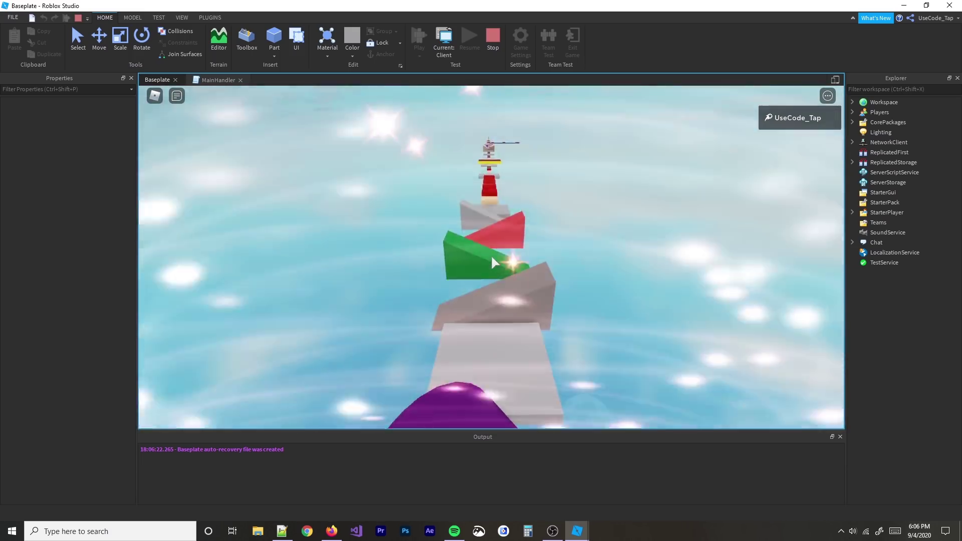
{"action": "key", "text": "w"}
{"action": "key", "text": "space"}
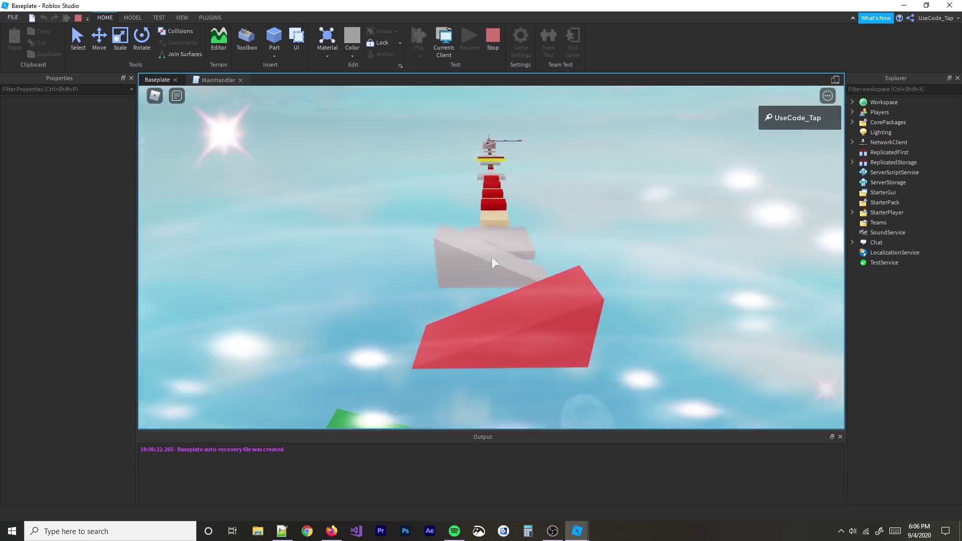
{"action": "key", "text": "w"}
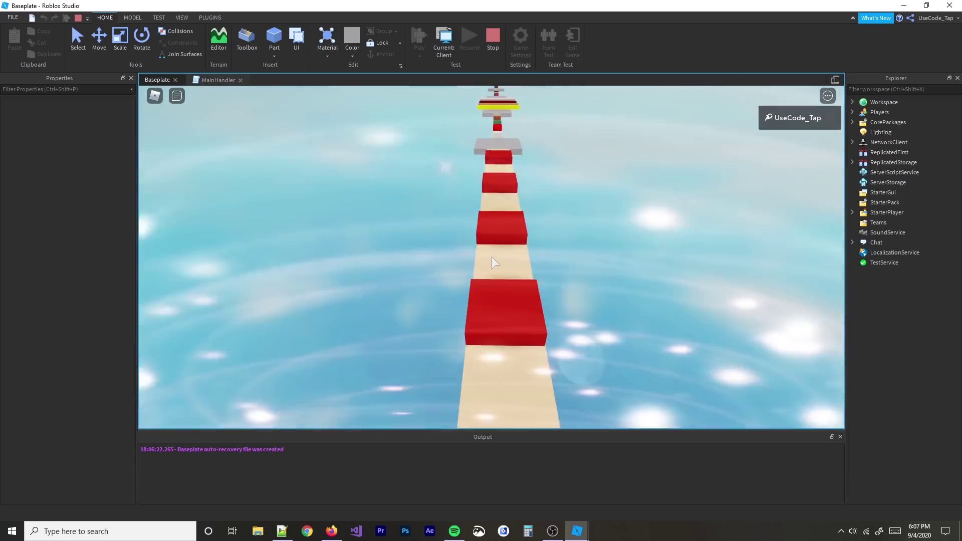
Cross the cream beam over its red blocks and jump along the small cubes toward the coloured bars
{"action": "key", "text": "w"}
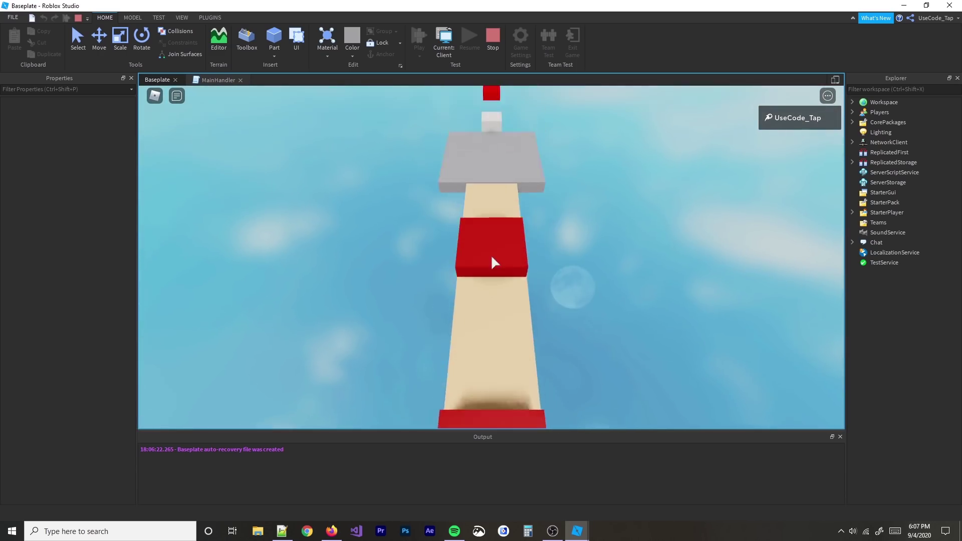
{"action": "key", "text": "w"}
{"action": "scroll", "coordinate": [491, 256], "scroll_direction": "down", "scroll_amount": 3}
{"action": "scroll", "coordinate": [492, 257], "scroll_direction": "up", "scroll_amount": 3}
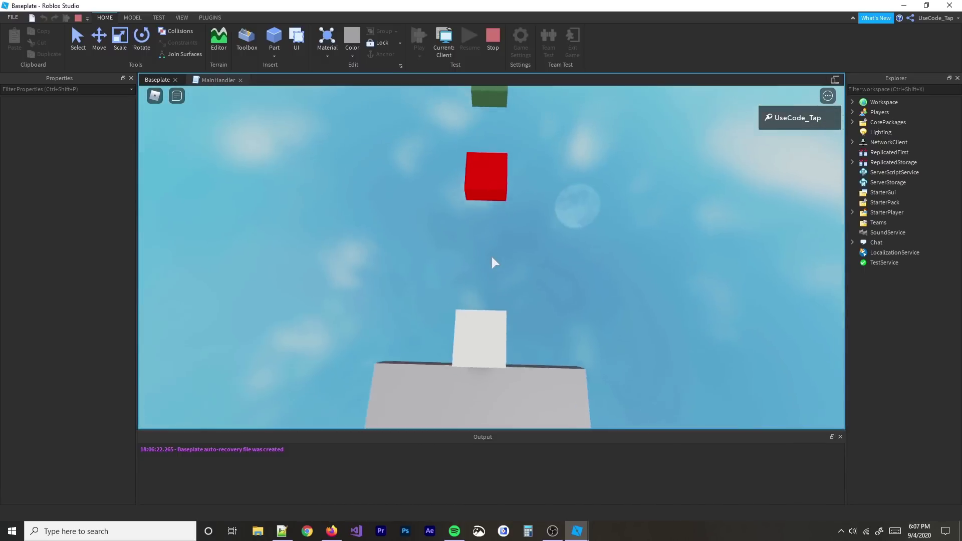
{"action": "key", "text": "w"}
{"action": "key", "text": "space"}
{"action": "scroll", "coordinate": [491, 255], "scroll_direction": "down", "scroll_amount": 3}
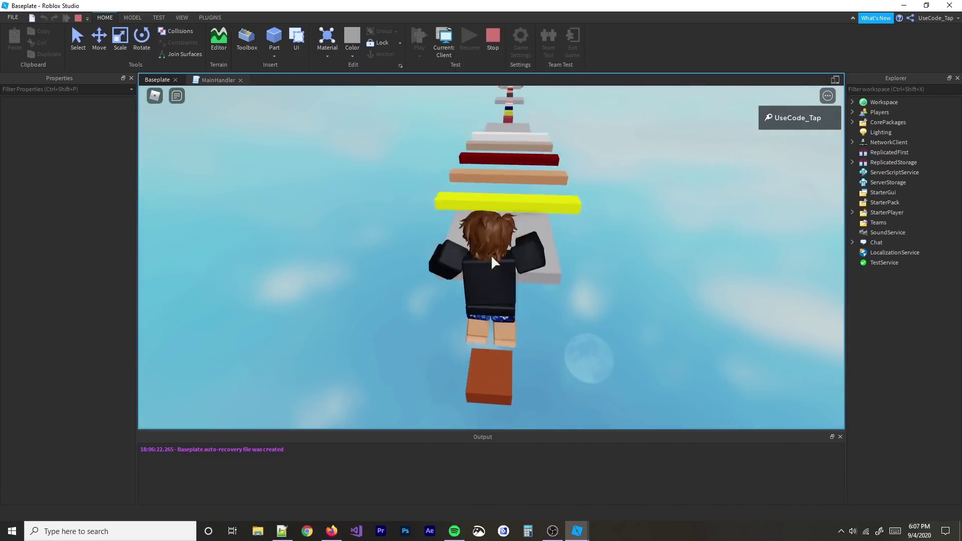
Jump across the row of coloured bars to the next grey checkpoint, viewing the level from the side
{"action": "scroll", "coordinate": [491, 254], "scroll_direction": "down", "scroll_amount": 2}
{"action": "key", "text": "w"}
{"action": "right_click_drag", "start_coordinate": [491, 255], "coordinate": [491, 255]}
{"action": "key", "text": "d"}
{"action": "key", "text": "space"}
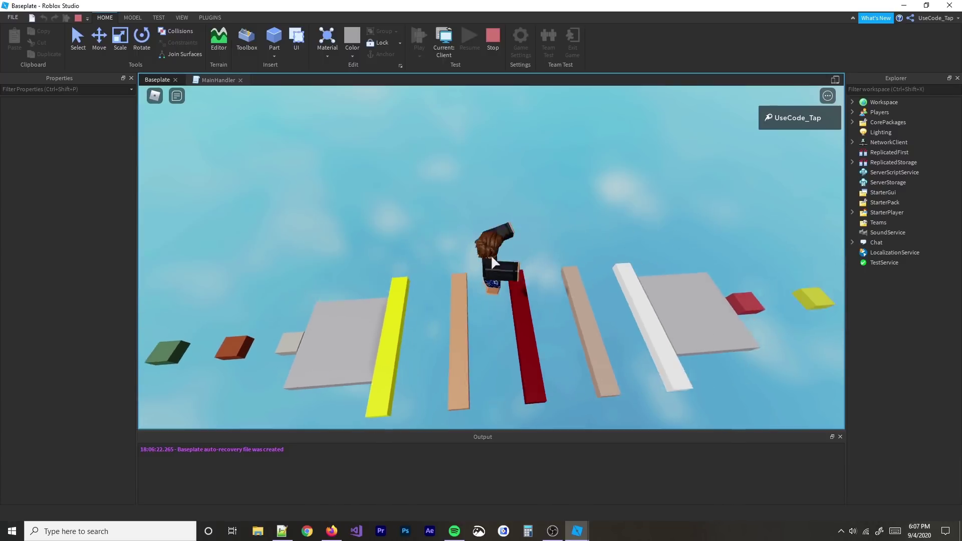
{"action": "key", "text": "d"}
{"action": "key", "text": "space"}
{"action": "key", "text": "space"}
{"action": "key", "text": "space"}
{"action": "key", "text": "w"}
Jump along the following two levels of small cubes to the checkpoint before the second set of wedges
{"action": "right_click_drag", "start_coordinate": [491, 254], "coordinate": [491, 257]}
{"action": "key", "text": "w"}
{"action": "key", "text": "space"}
{"action": "key", "text": "space"}
{"action": "scroll", "coordinate": [492, 257], "scroll_direction": "up", "scroll_amount": 5}
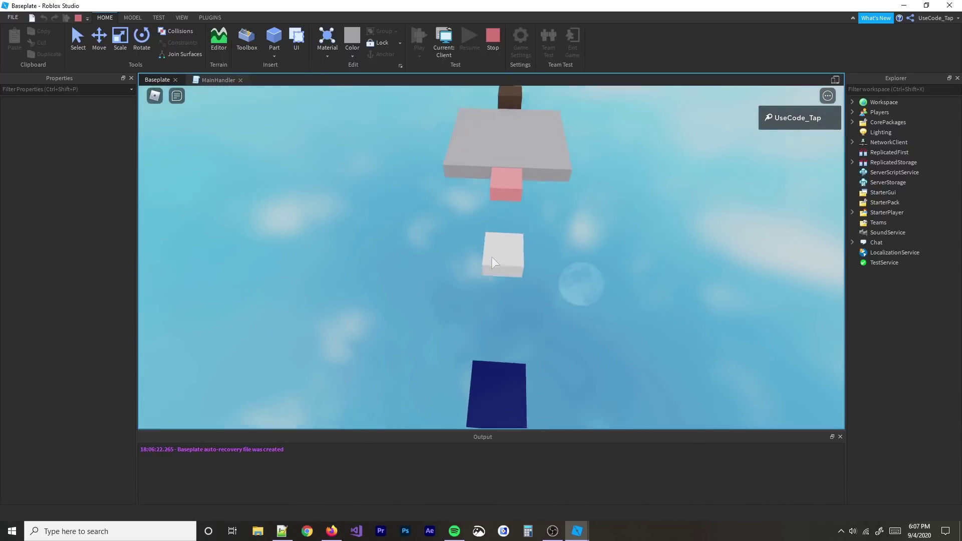
{"action": "key", "text": "w"}
{"action": "key", "text": "space"}
{"action": "key", "text": "space"}
{"action": "key", "text": "space"}
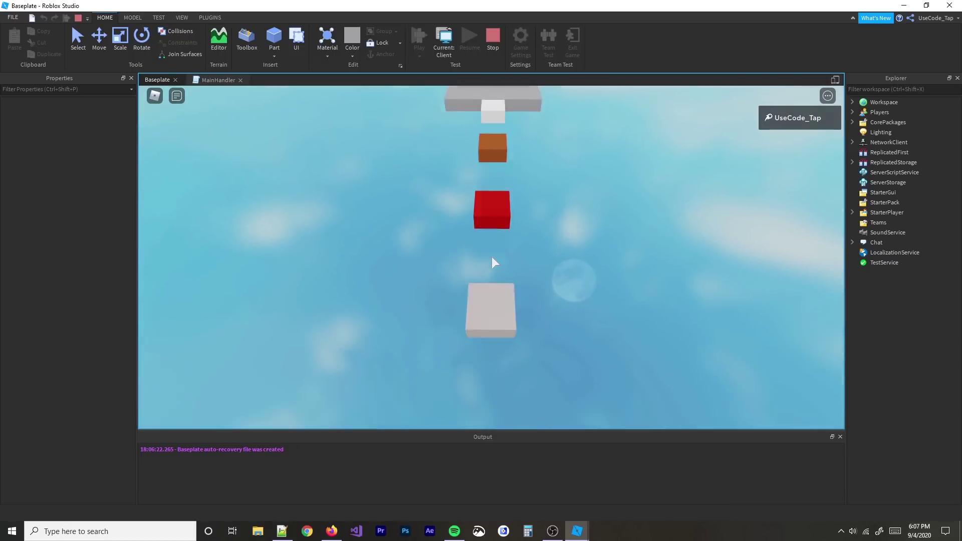
{"action": "key", "text": "w"}
{"action": "key", "text": "space"}
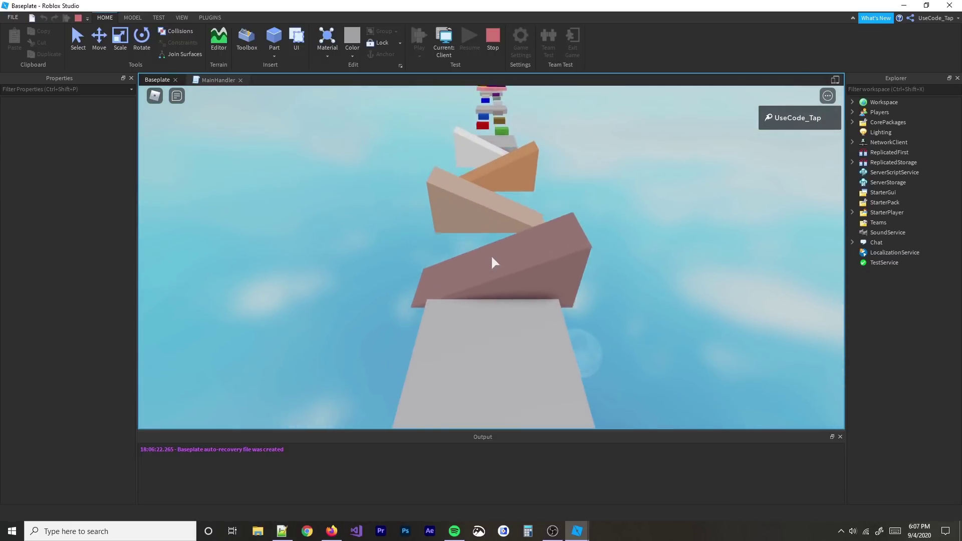
Cross the second set of wedges and jump over the staggered coloured blocks
{"action": "key", "text": "w"}
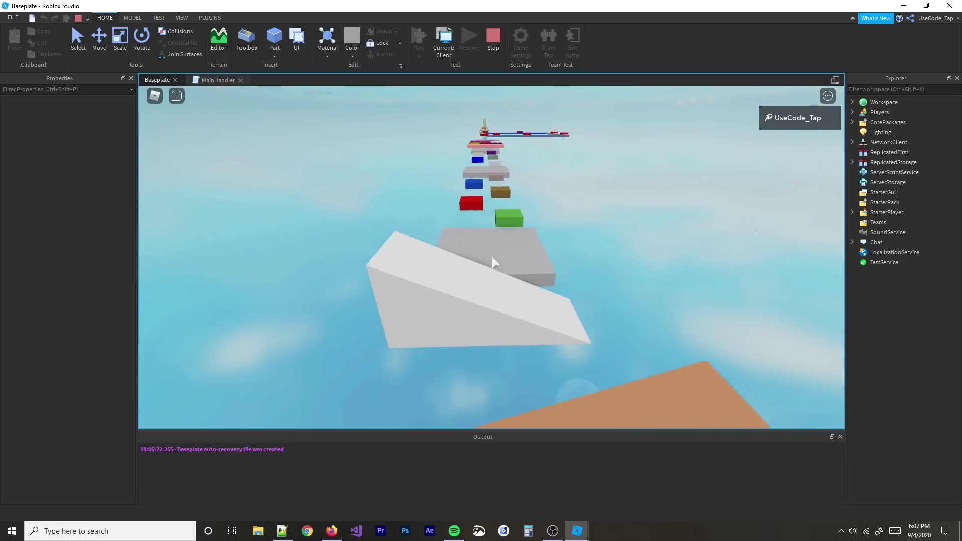
{"action": "key", "text": "w"}
{"action": "key", "text": "space"}
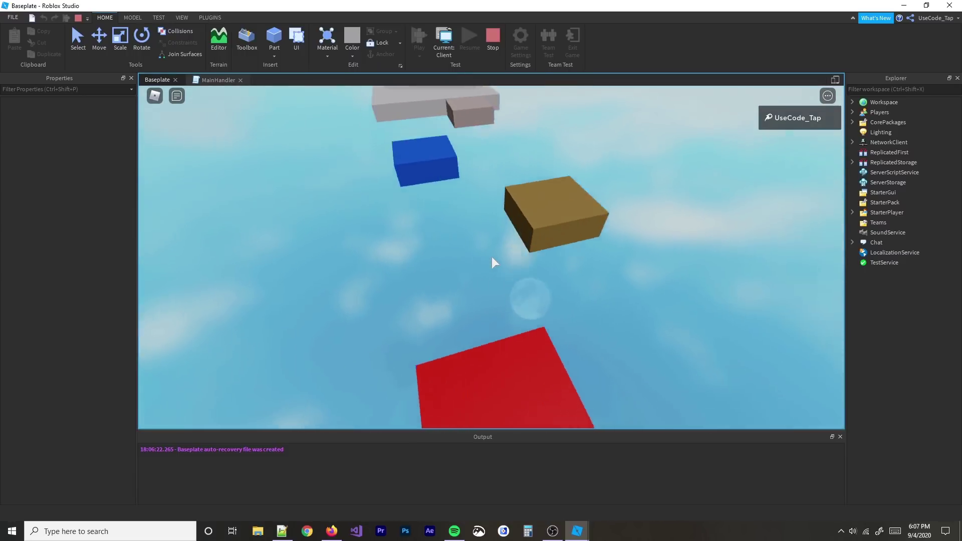
{"action": "key", "text": "w"}
{"action": "key", "text": "space"}
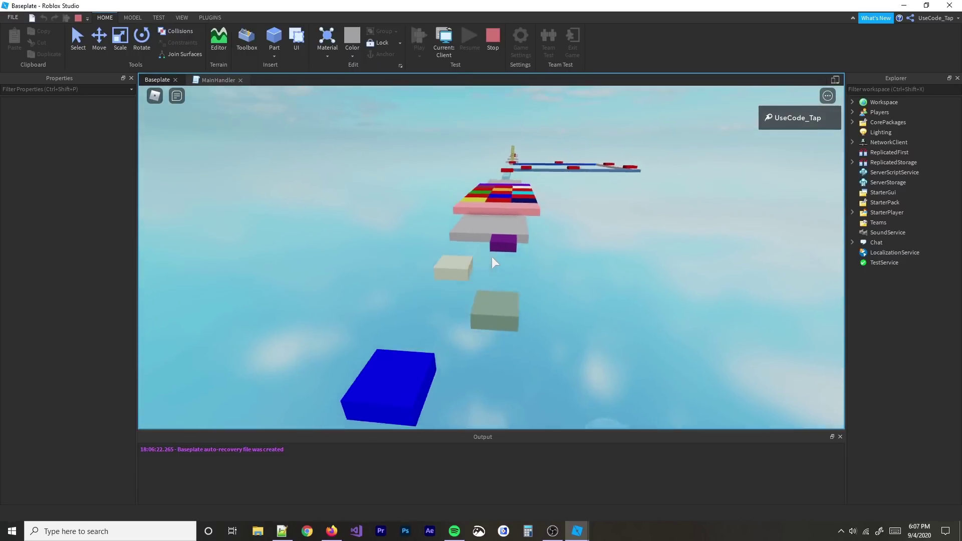
Finish the staggered blocks and cross the checkered tile level to the grey plate behind it
{"action": "key", "text": "w"}
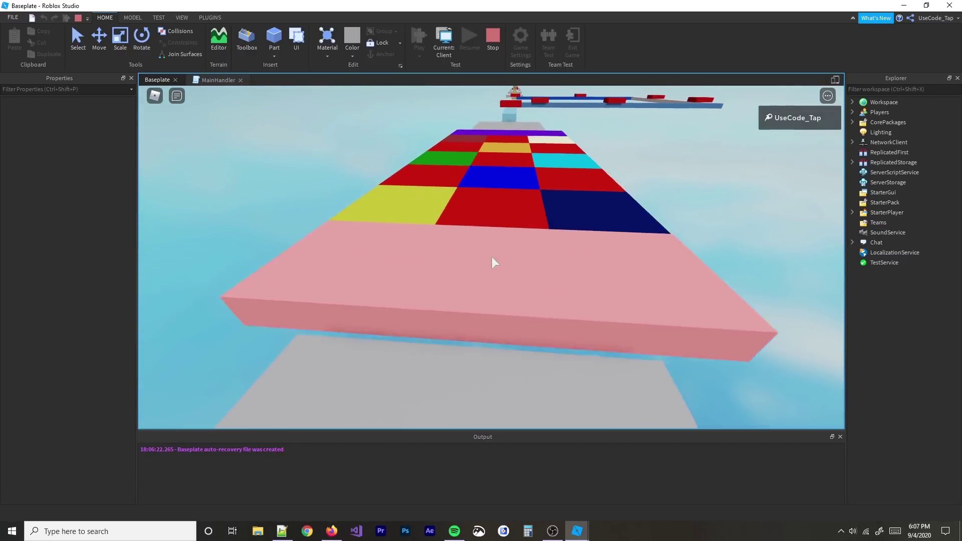
{"action": "key", "text": "w"}
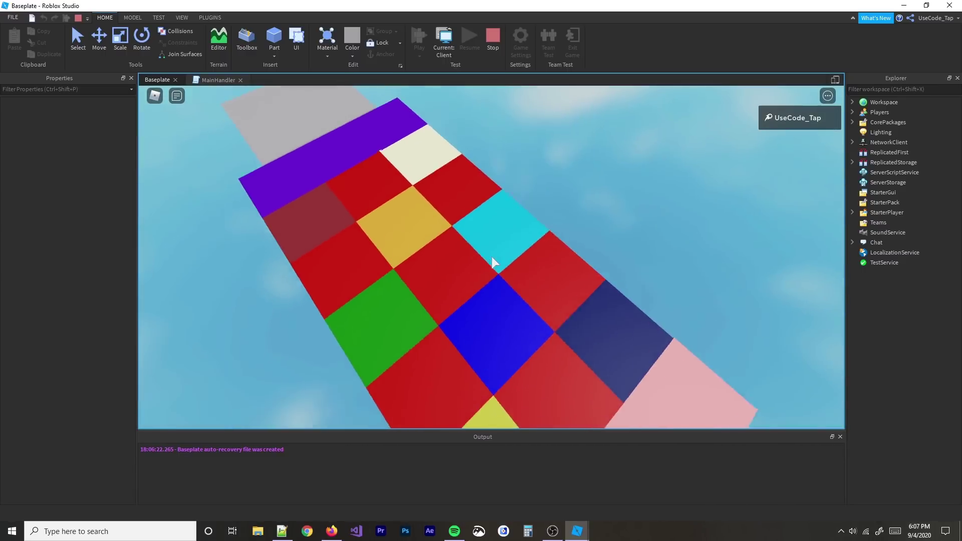
{"action": "key", "text": "w"}
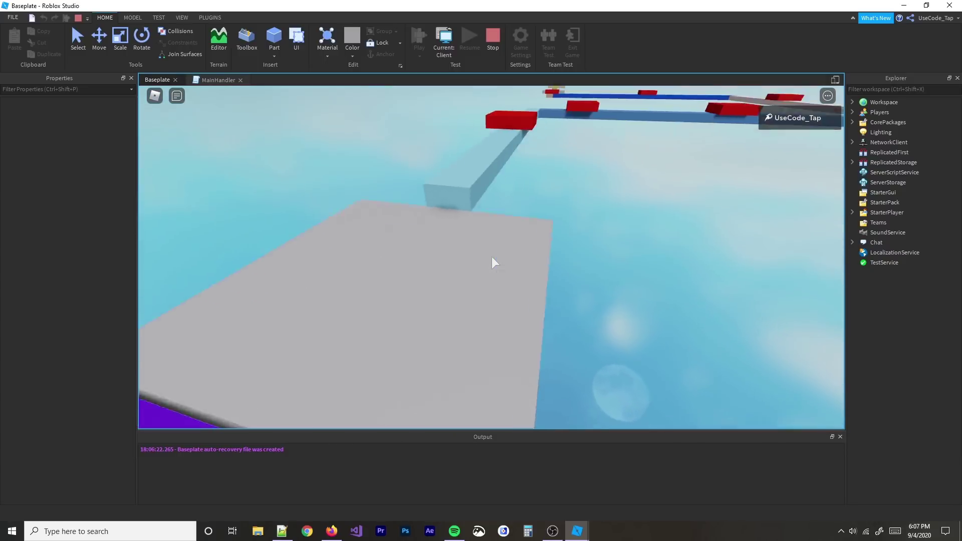
Follow the zigzag beams past their red blocks to the start of the dark blue beam
{"action": "key", "text": "w"}
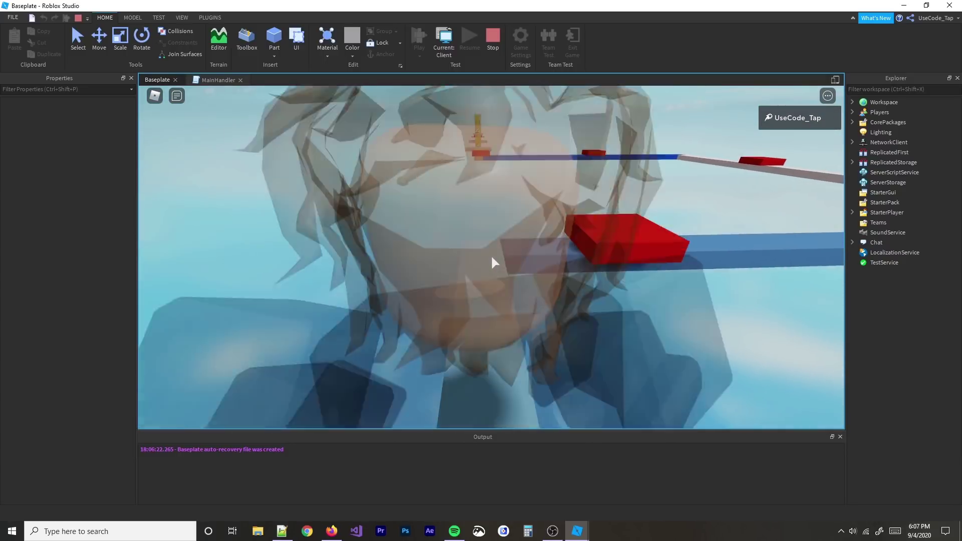
{"action": "key", "text": "w"}
{"action": "key", "text": "space"}
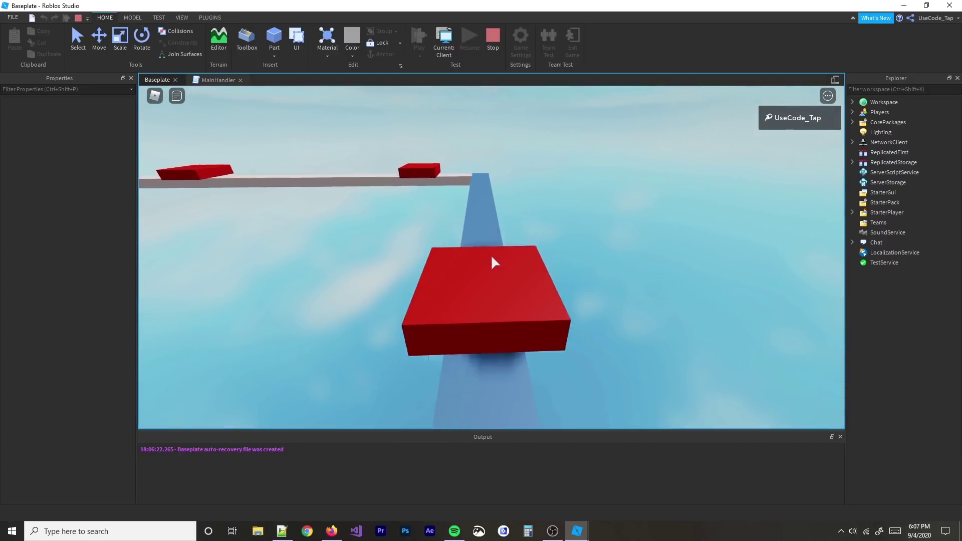
{"action": "key", "text": "w"}
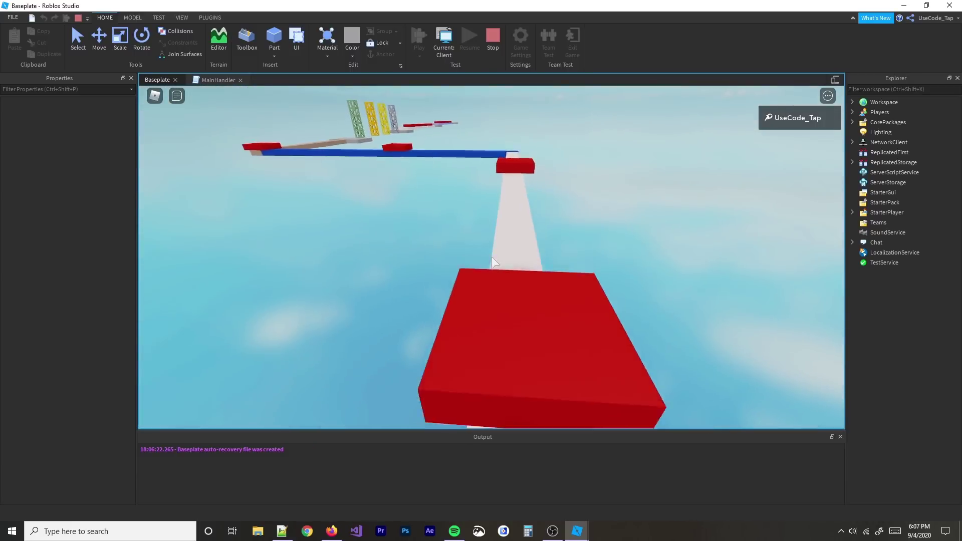
{"action": "key", "text": "w"}
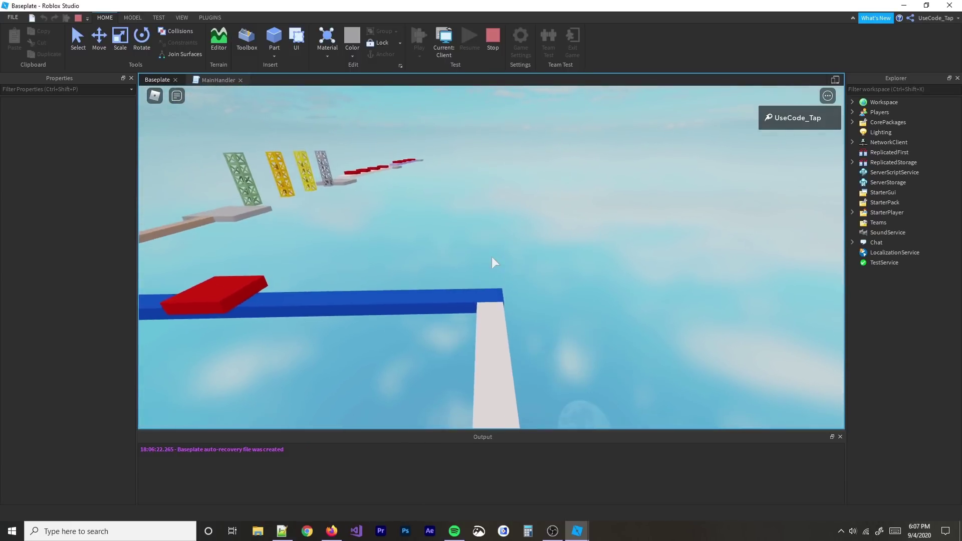
{"action": "key", "text": "w"}
Survey the generated course from a distance and stop the play test
{"action": "scroll", "coordinate": [492, 257], "scroll_direction": "down", "scroll_amount": 1}
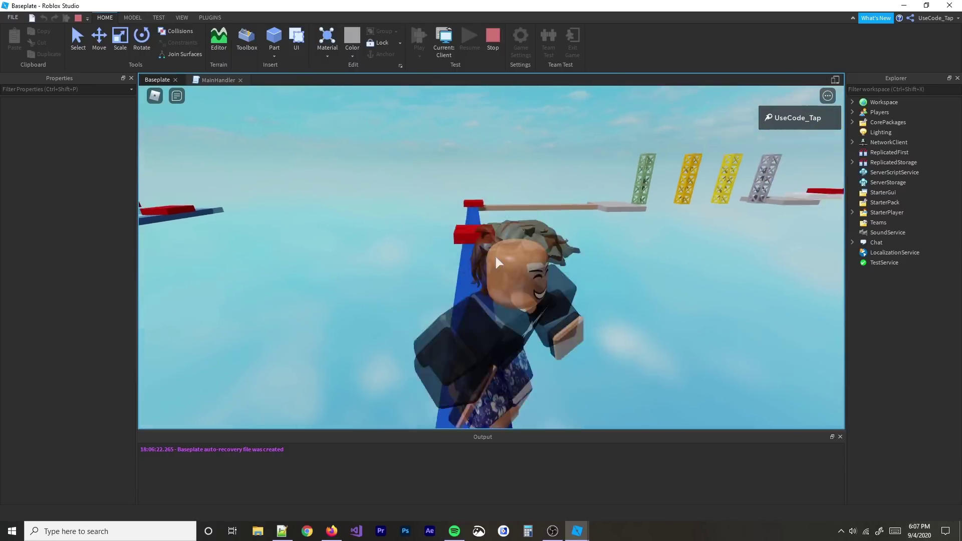
{"action": "scroll", "coordinate": [496, 258], "scroll_direction": "down", "scroll_amount": 10}
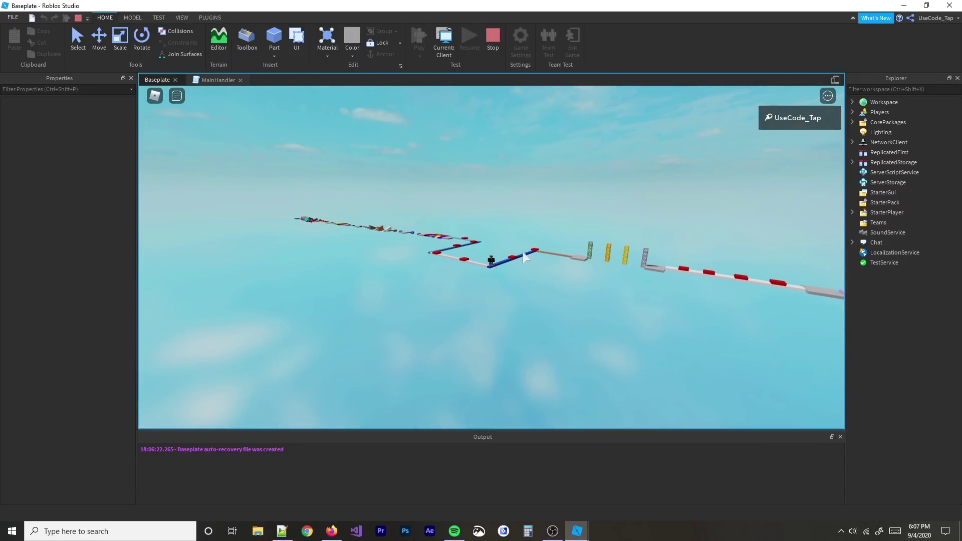
{"action": "left_click", "coordinate": [492, 37]}
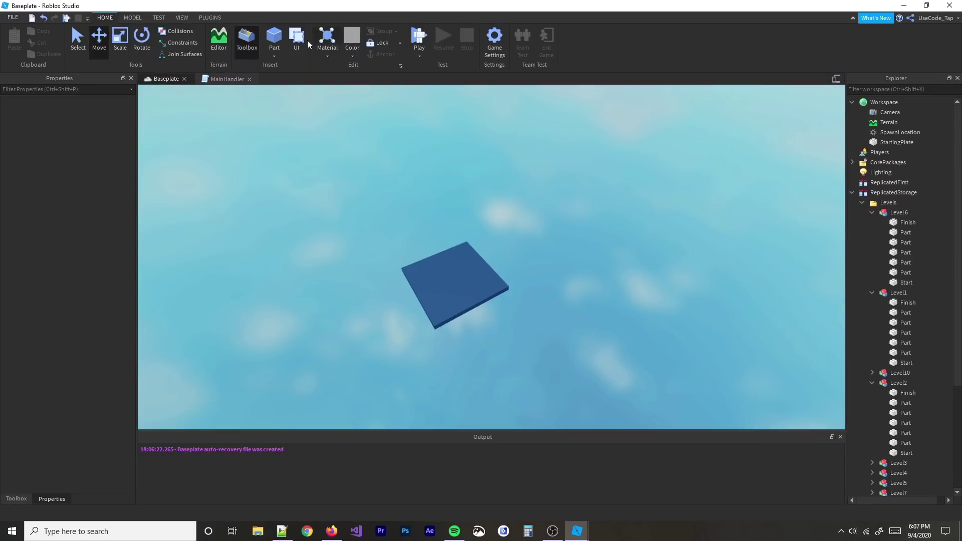
{"action": "left_click", "coordinate": [228, 79]}
{"action": "left_click", "coordinate": [167, 80]}
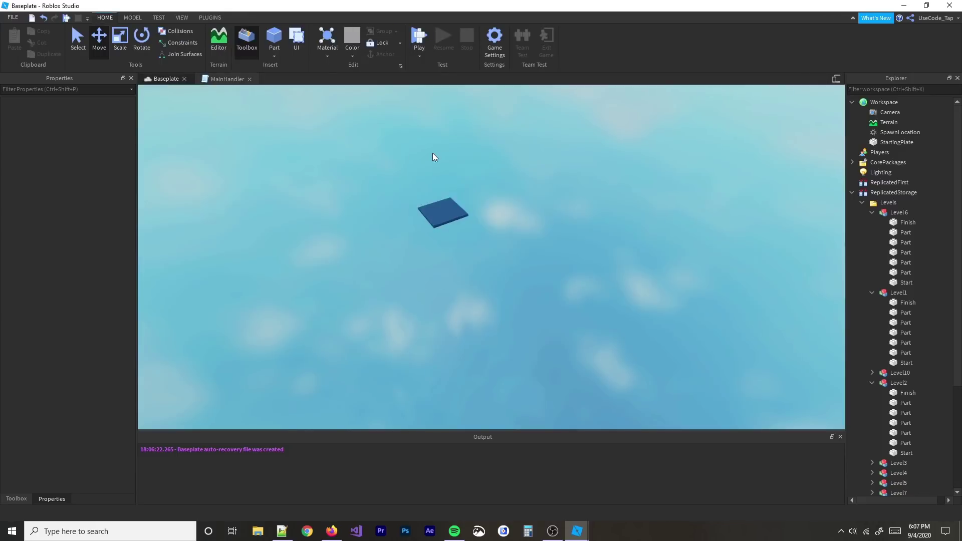
{"action": "scroll", "coordinate": [357, 181], "scroll_direction": "up", "scroll_amount": 3}
{"action": "right_click_drag", "start_coordinate": [437, 172], "coordinate": [438, 168]}
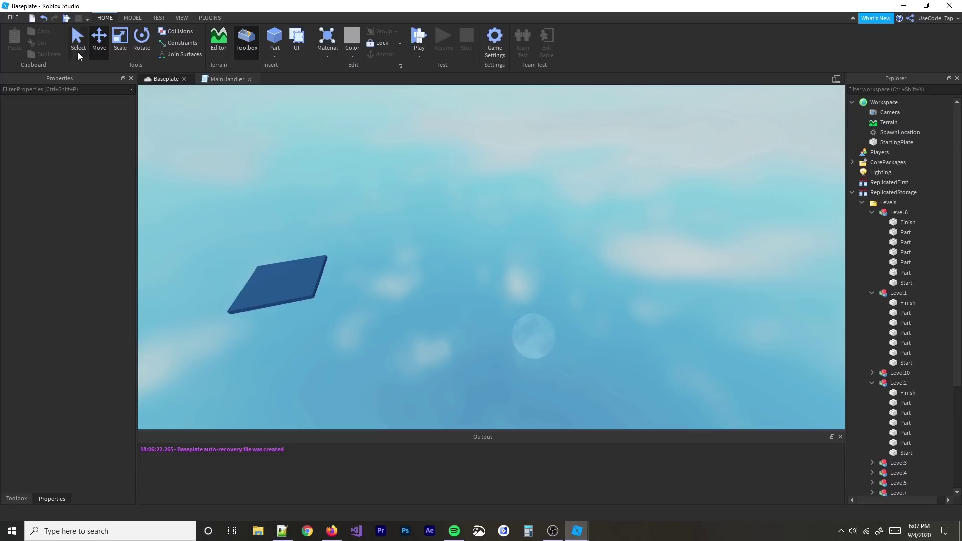
Publish the place as "Infinite Obby" with the description "Literally doesn't end" and Console enabled among the devices if still unticked
{"action": "key", "text": "alt+p"}
{"action": "type", "text": "Infinite Obby"}
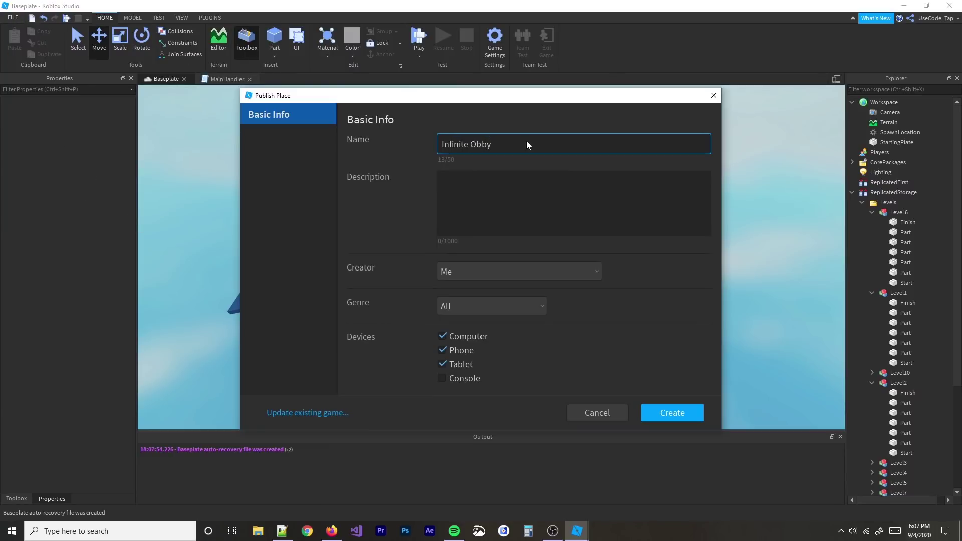
{"action": "left_click", "coordinate": [583, 212]}
{"action": "type", "text": "Literally doesn't end"}
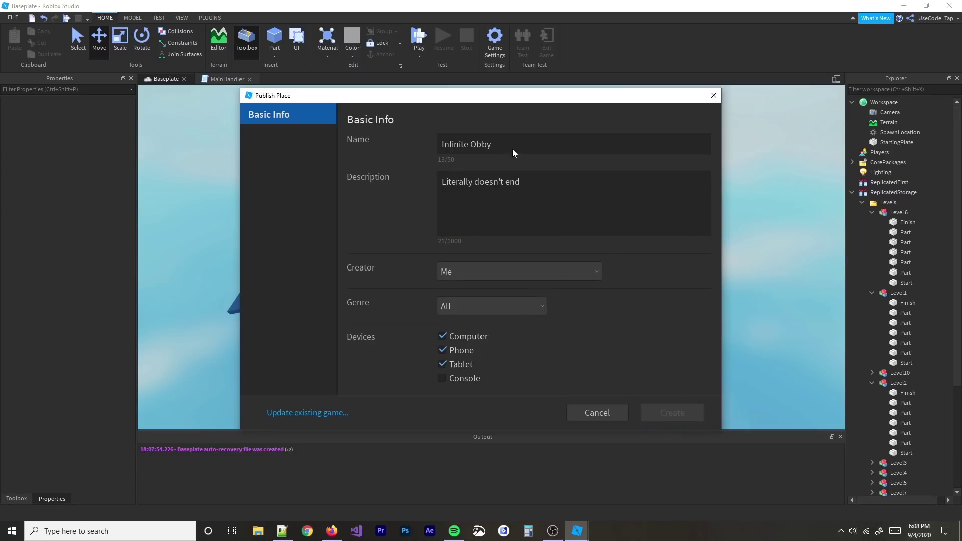
{"action": "left_click", "coordinate": [480, 397]}
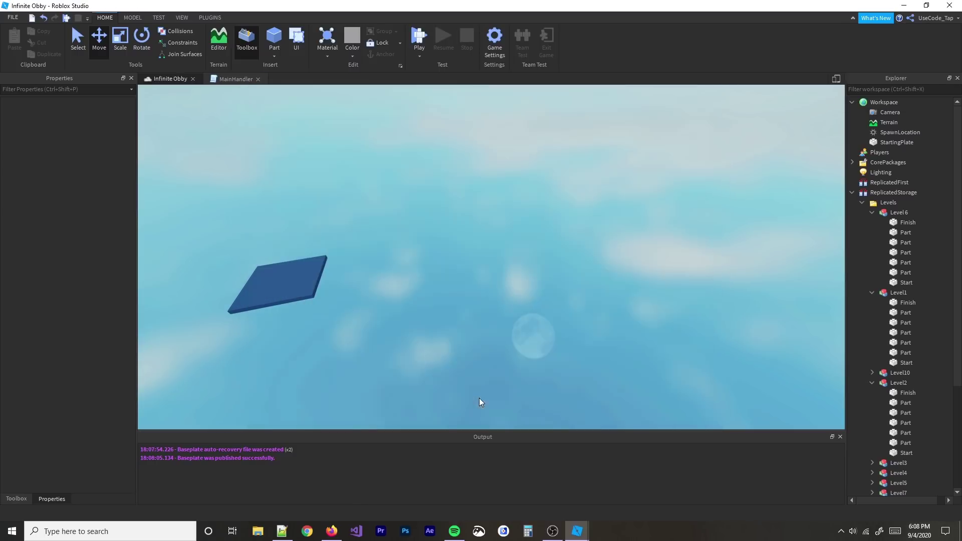
Raise the maxLevels value in the MainHandler script and return to the 3D view of the place
{"action": "left_click", "coordinate": [215, 79]}
{"action": "double_click", "coordinate": [241, 134]}
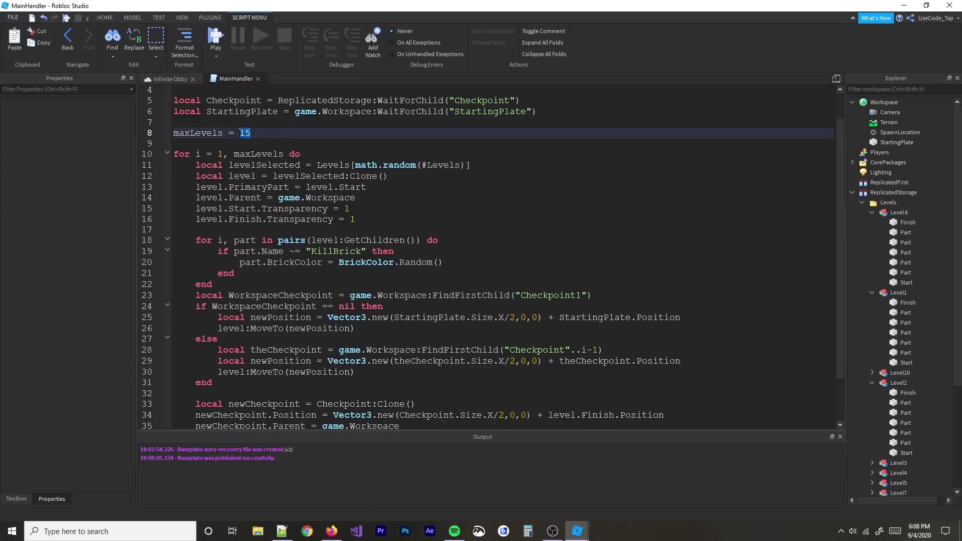
{"action": "left_click", "coordinate": [182, 80]}
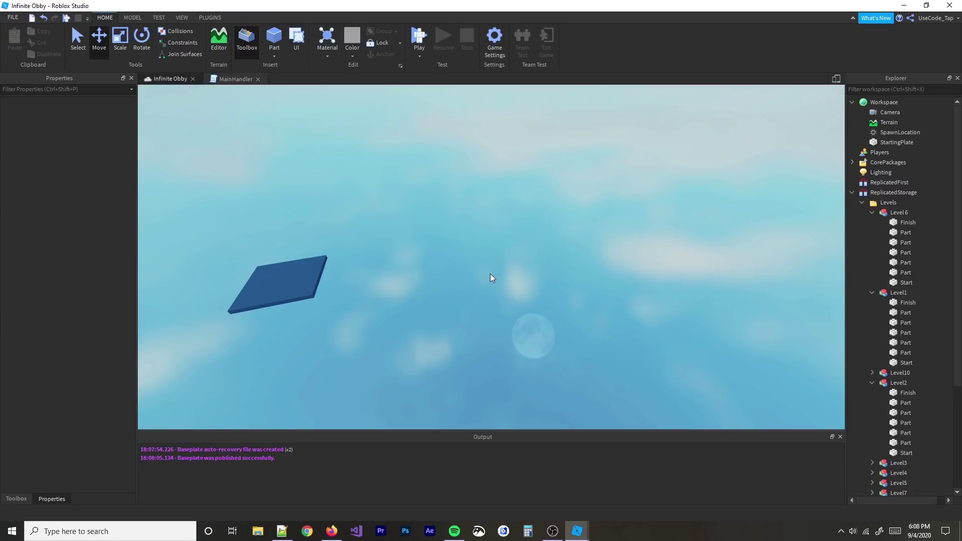
Start a Run simulation of the place to generate the course without a player character
{"action": "scroll", "coordinate": [525, 260], "scroll_direction": "down", "scroll_amount": 3}
{"action": "right_click_drag", "start_coordinate": [490, 274], "coordinate": [525, 260]}
{"action": "key", "text": "s"}
{"action": "key", "text": "d"}
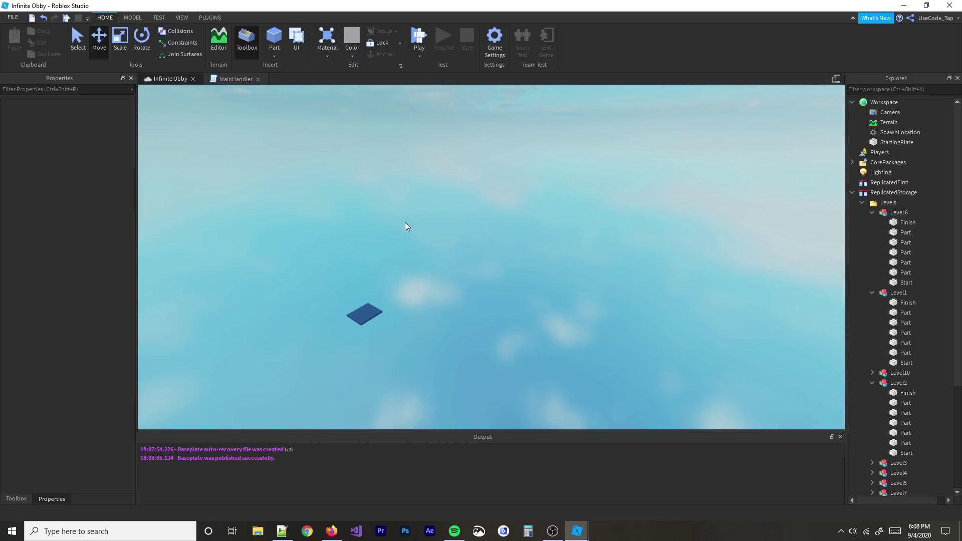
{"action": "key", "text": "s"}
{"action": "right_click_drag", "start_coordinate": [507, 187], "coordinate": [464, 90]}
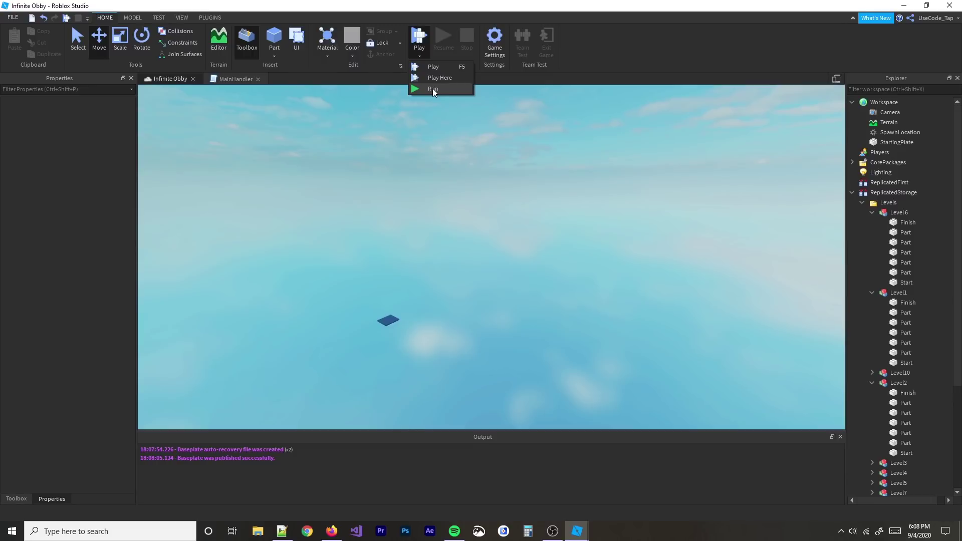
{"action": "left_click", "coordinate": [433, 88]}
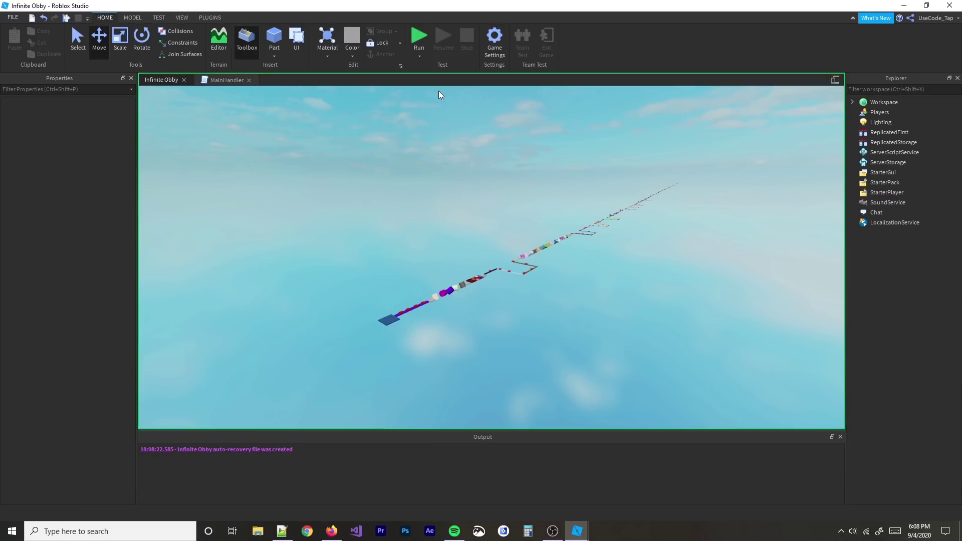
Examine the generated course along its length, checking how the randomly chosen levels follow one another into the distance
{"action": "scroll", "coordinate": [669, 184], "scroll_direction": "up", "scroll_amount": 6}
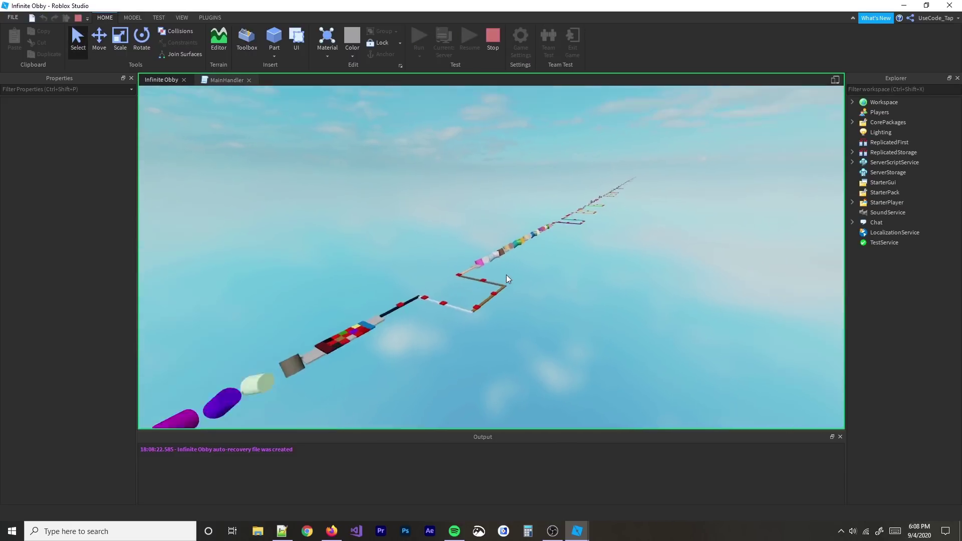
{"action": "right_click_drag", "start_coordinate": [506, 274], "coordinate": [506, 275]}
{"action": "key", "text": "w"}
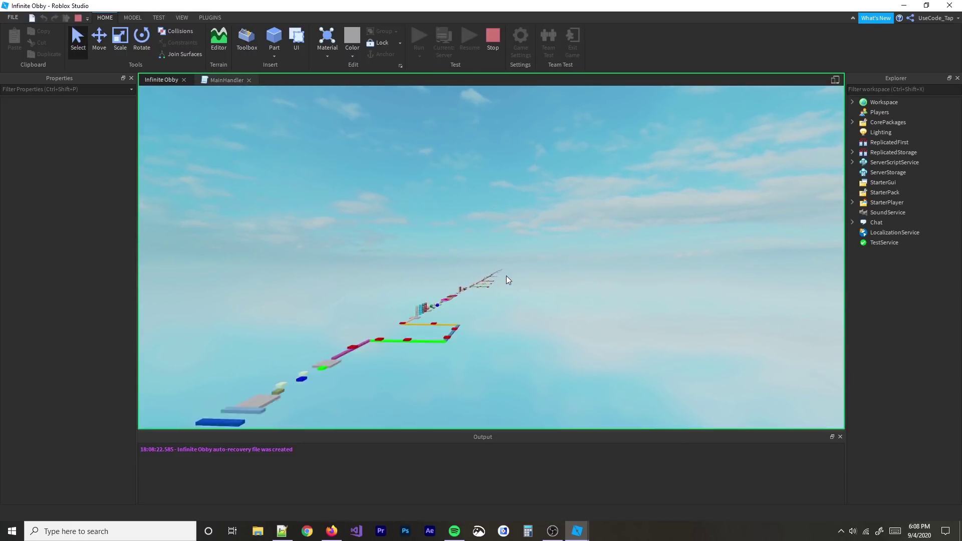
{"action": "key", "text": "w"}
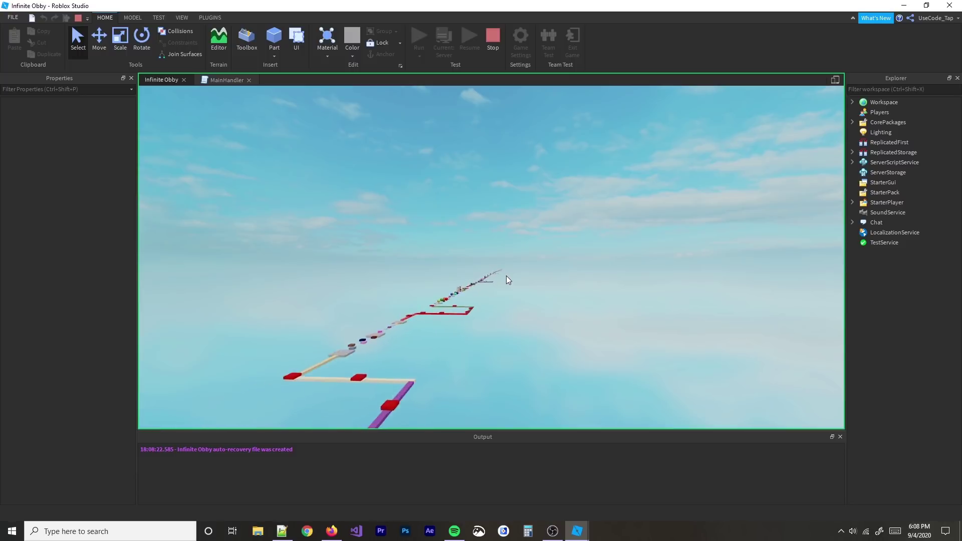
{"action": "key", "text": "w"}
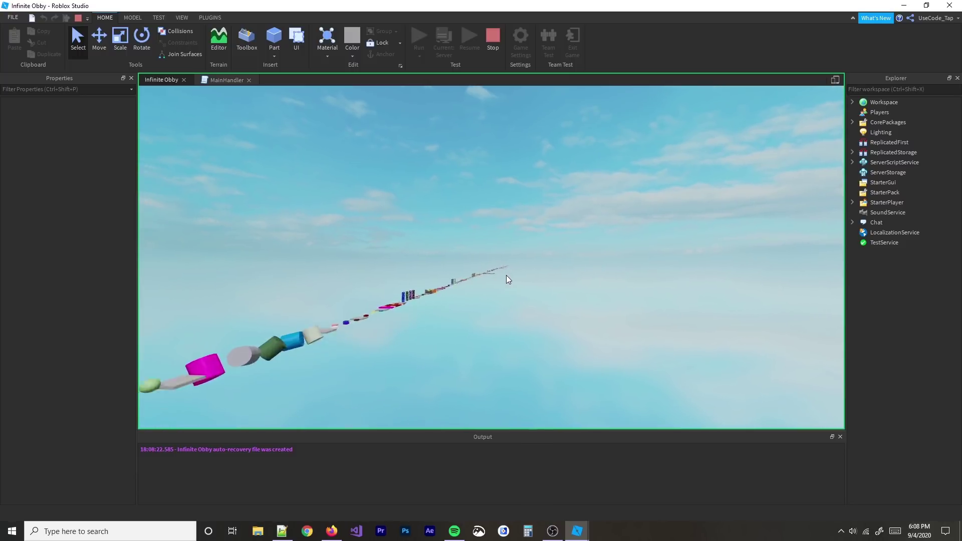
{"action": "key", "text": "w"}
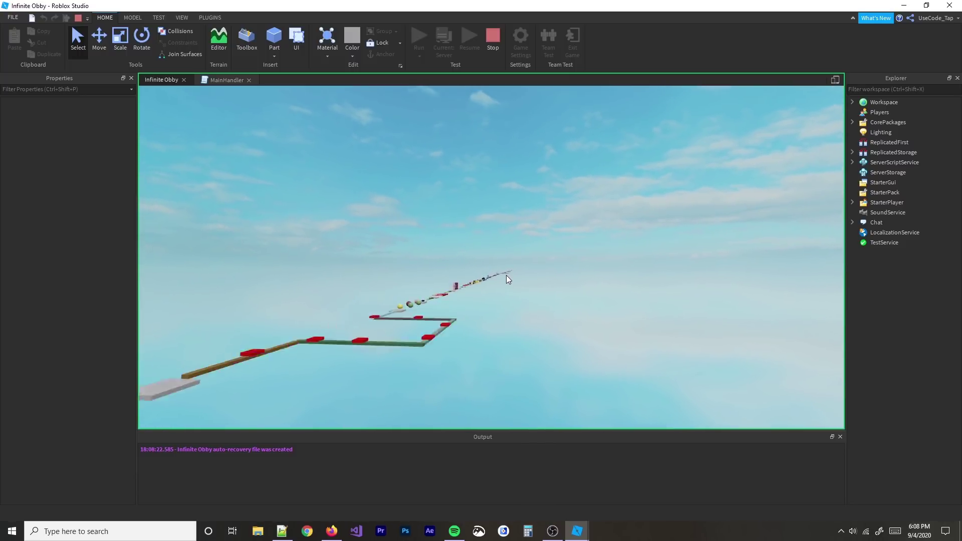
{"action": "key", "text": "w"}
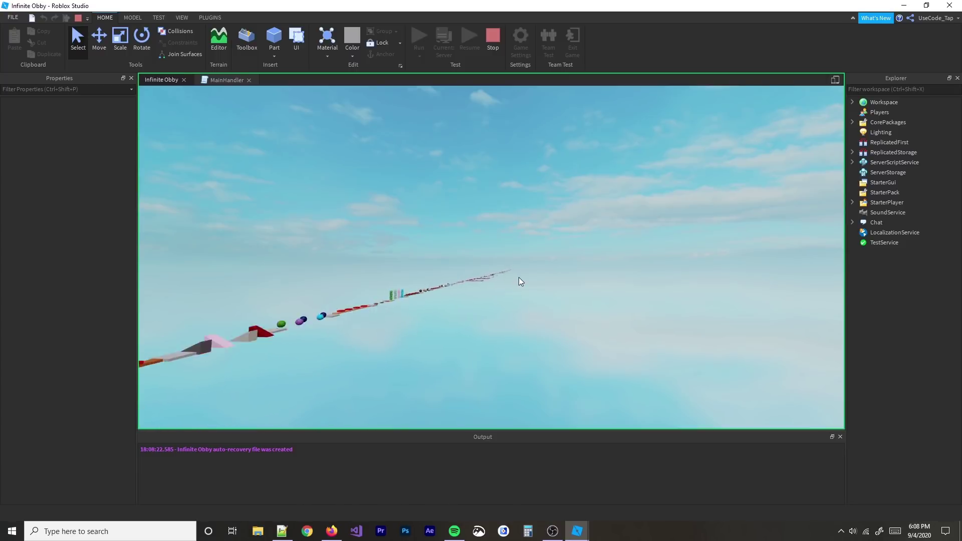
{"action": "key", "text": "w"}
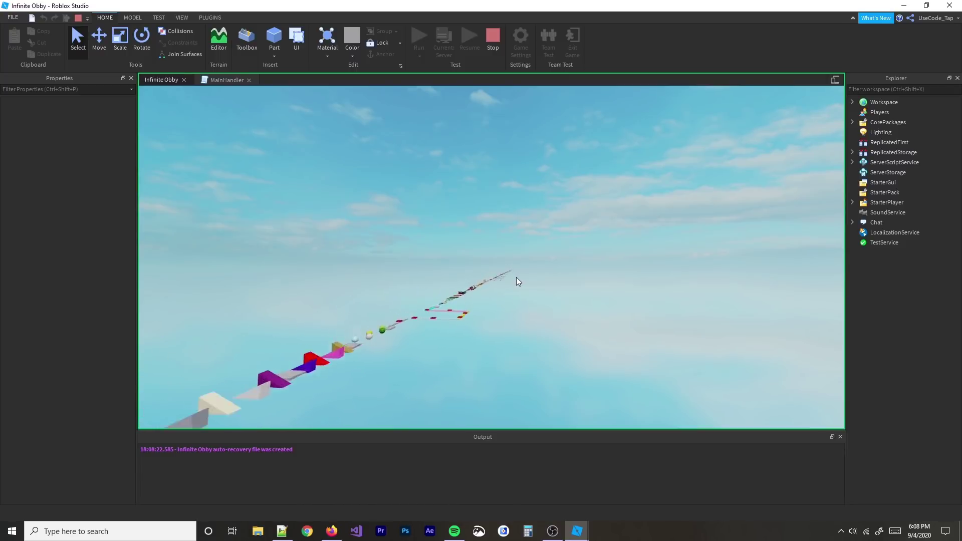
{"action": "key", "text": "w"}
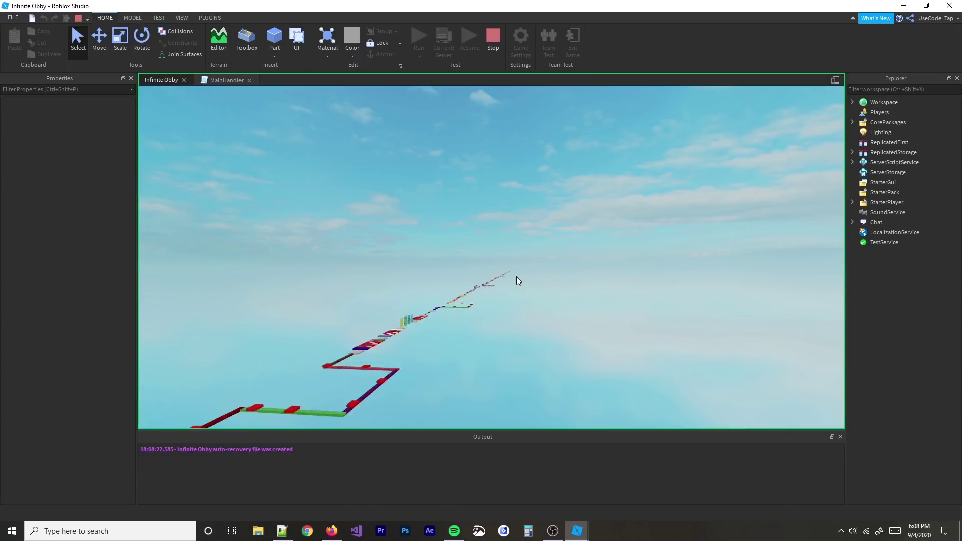
{"action": "key", "text": "w"}
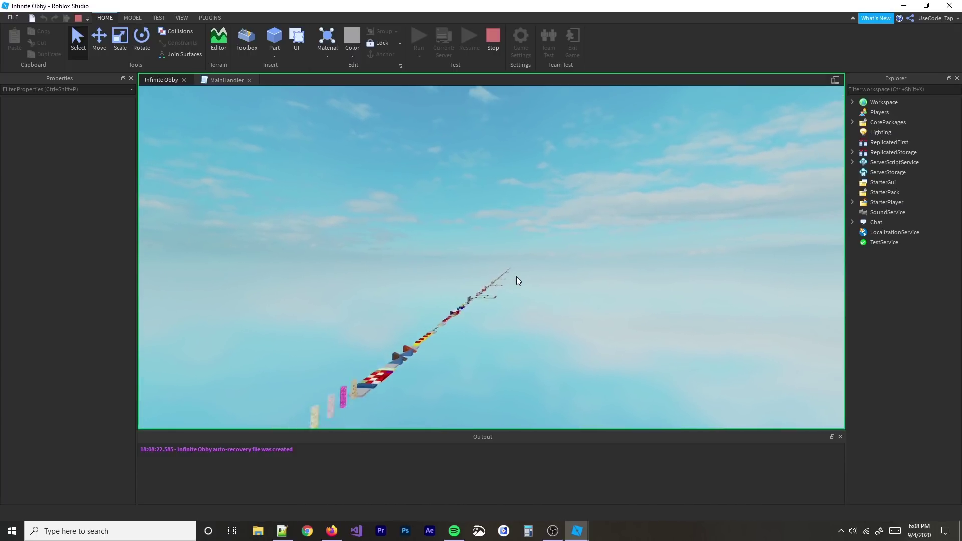
{"action": "key", "text": "w"}
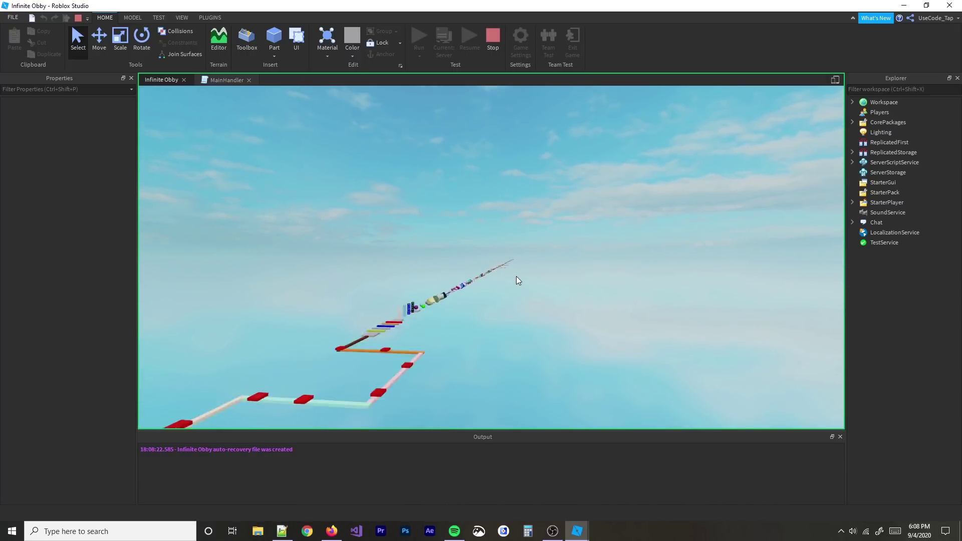
{"action": "key", "text": "w"}
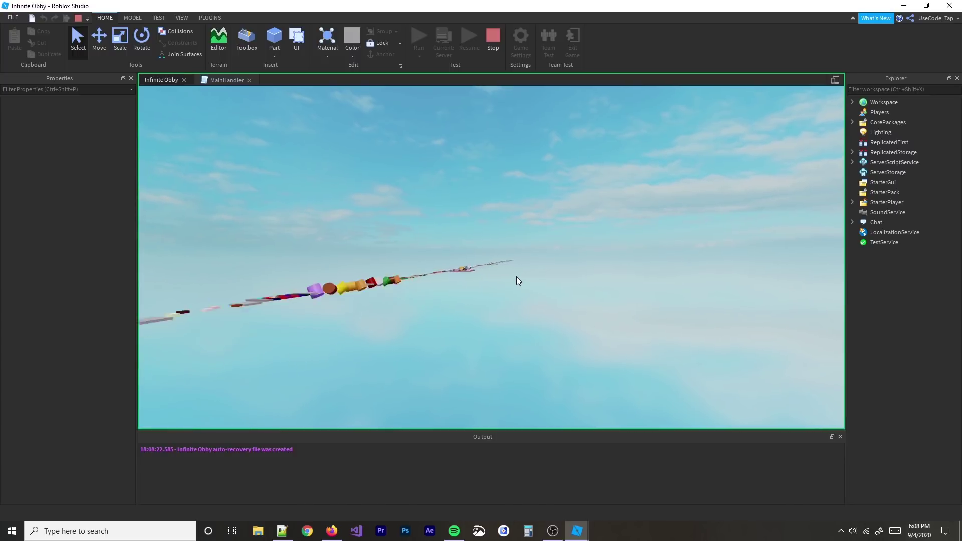
{"action": "key", "text": "w"}
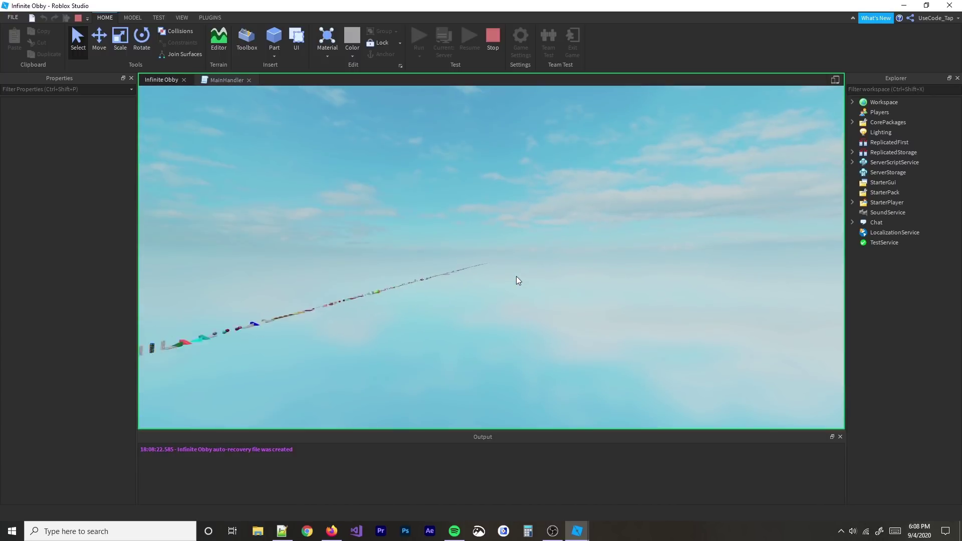
{"action": "key", "text": "w"}
{"action": "right_click_drag", "start_coordinate": [516, 276], "coordinate": [516, 275]}
{"action": "key", "text": "w"}
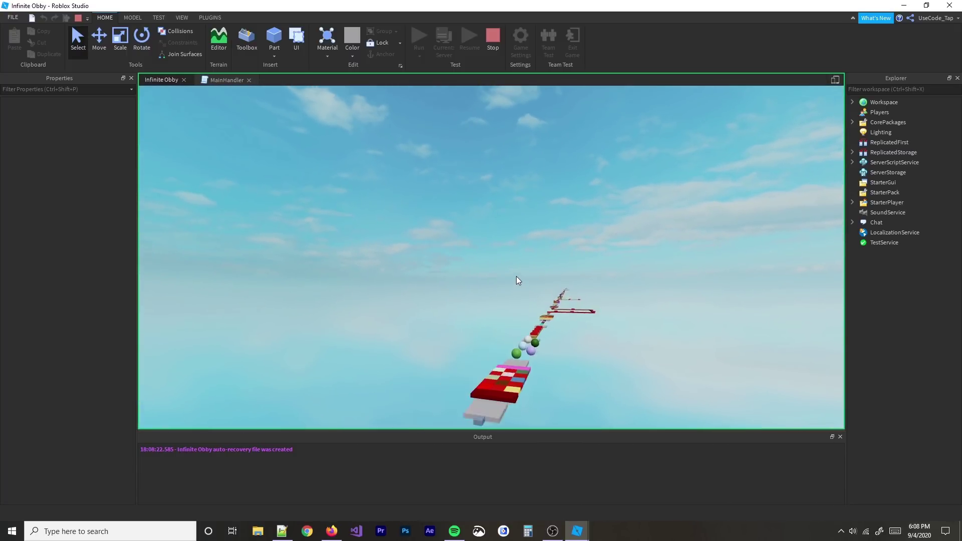
{"action": "key", "text": "w"}
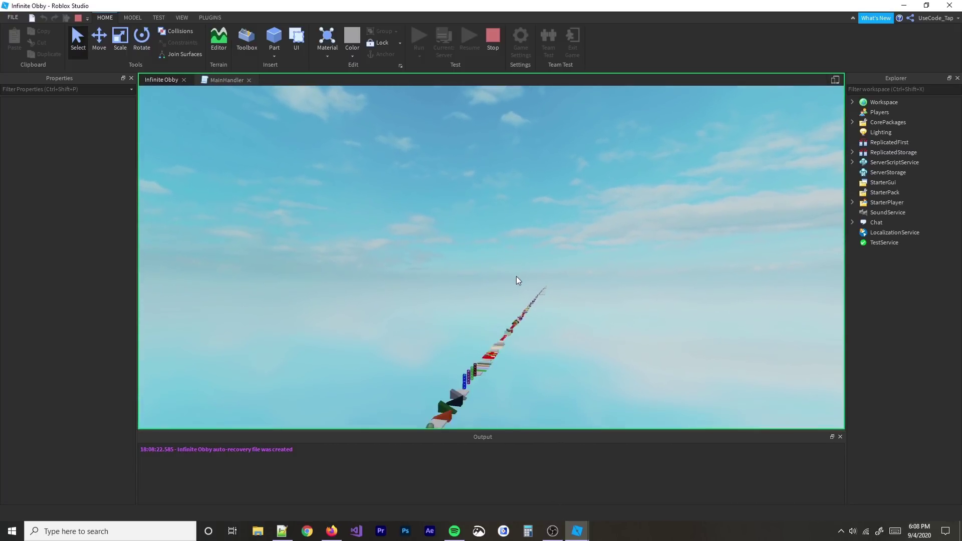
{"action": "key", "text": "w"}
{"action": "right_click_drag", "start_coordinate": [516, 276], "coordinate": [516, 276]}
{"action": "key", "text": "w"}
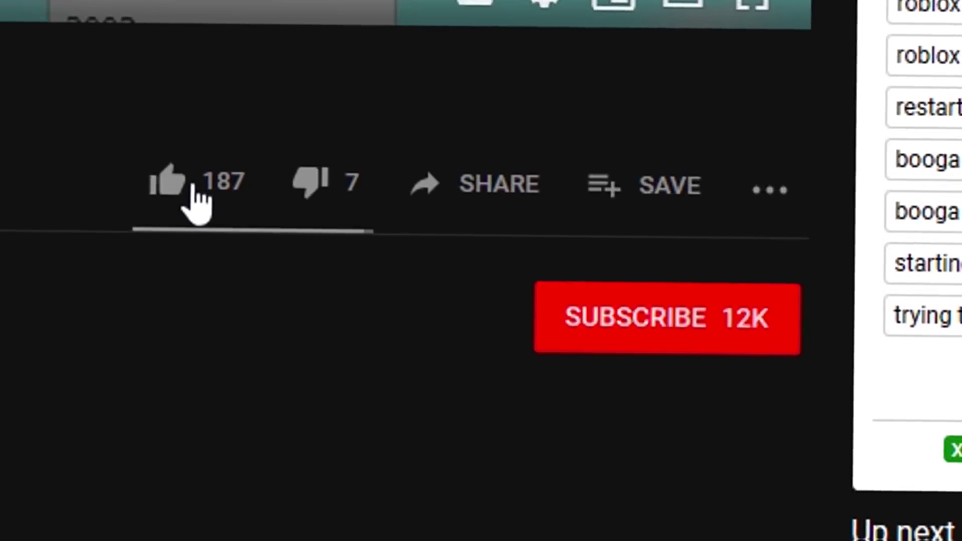
{"action": "left_click", "coordinate": [193, 186]}
{"action": "left_click", "coordinate": [708, 331]}
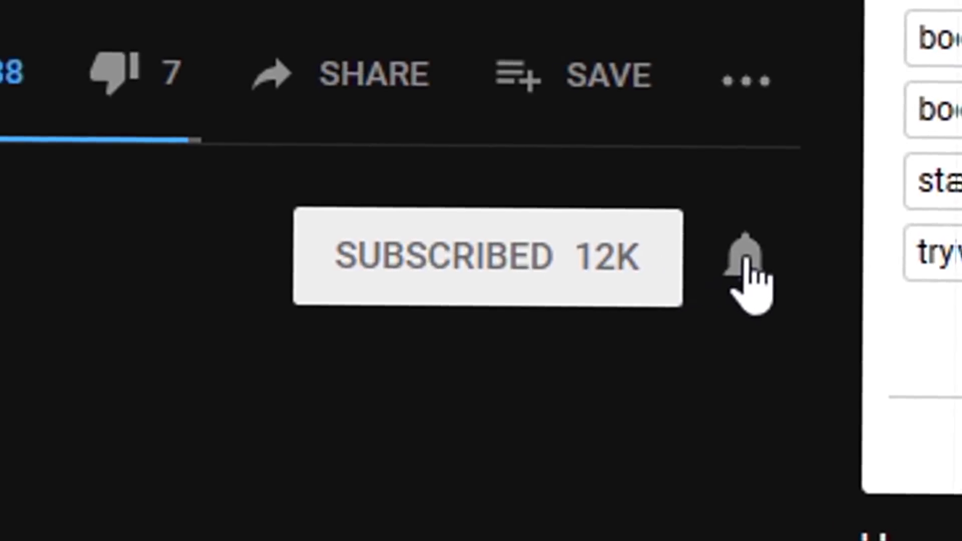
{"action": "left_click", "coordinate": [753, 273]}
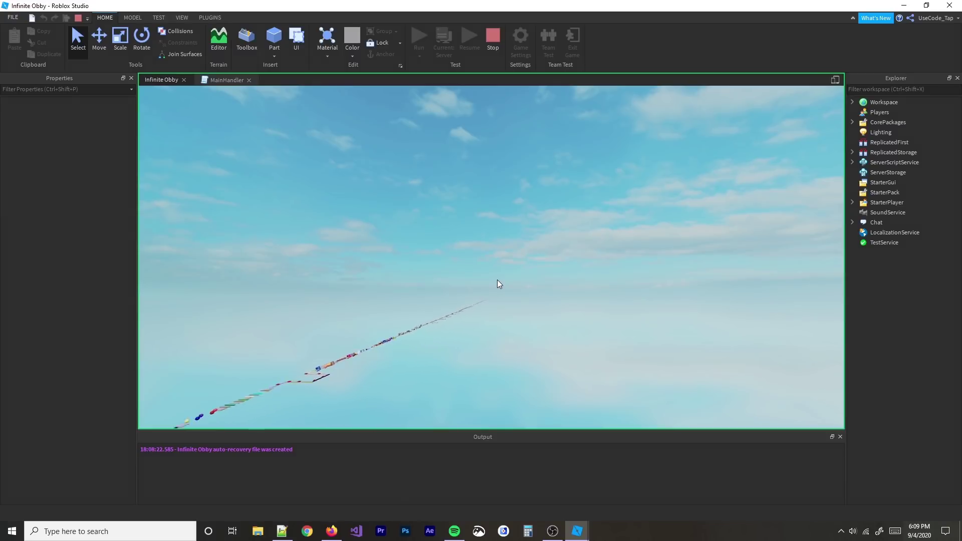
{"action": "right_click_drag", "start_coordinate": [497, 280], "coordinate": [495, 279]}
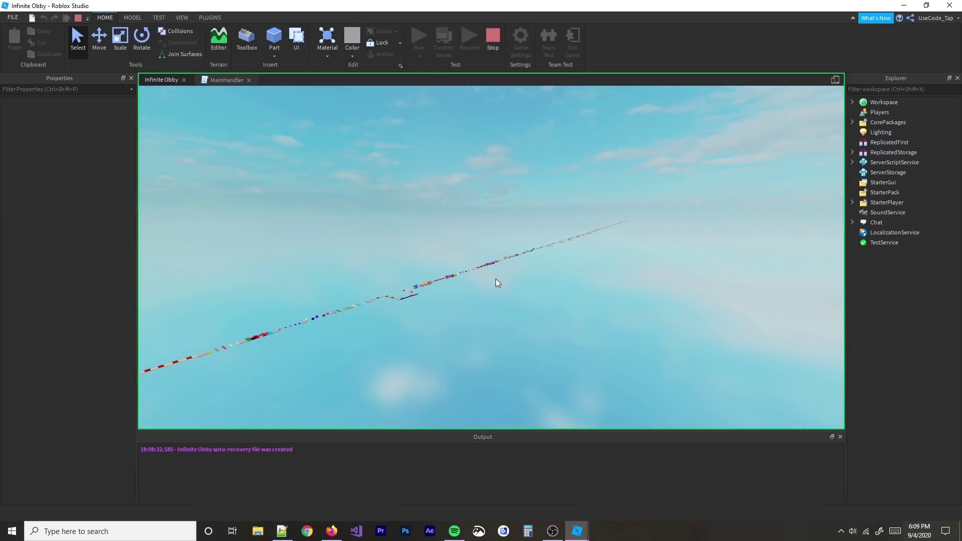